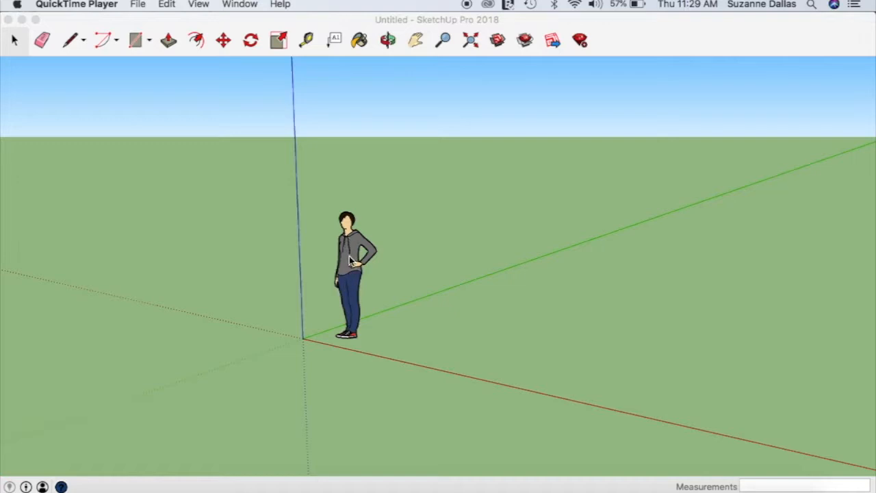
- Delete the default human figure and display the Large Tool Set palette beside the drawing area
{"action": "left_click", "coordinate": [349, 260]}
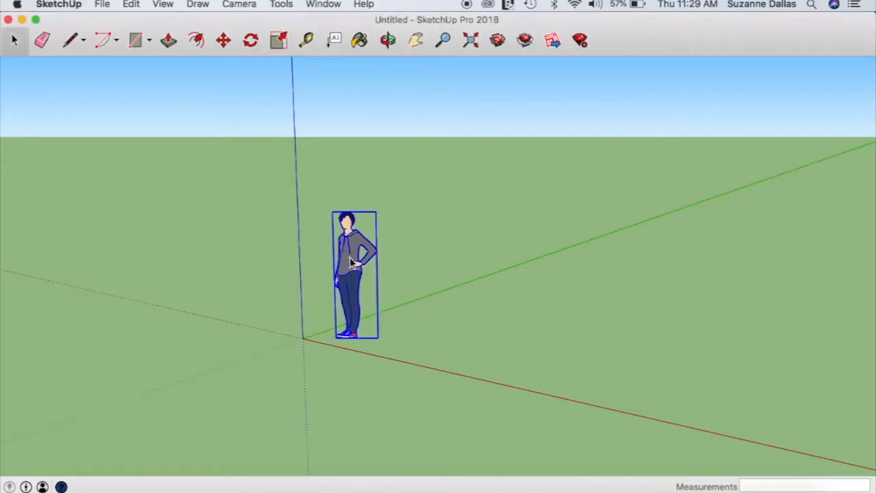
{"action": "key", "text": "Delete"}
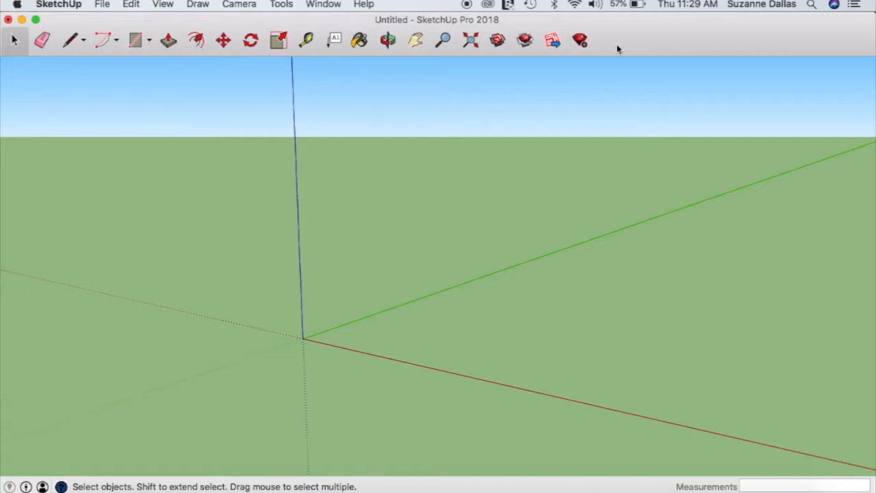
{"action": "left_click", "coordinate": [164, 5]}
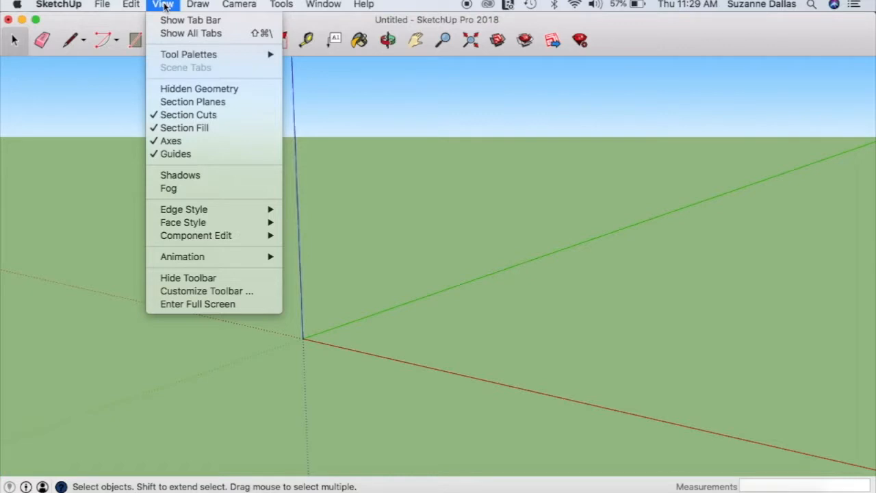
{"action": "mouse_move", "coordinate": [185, 58]}
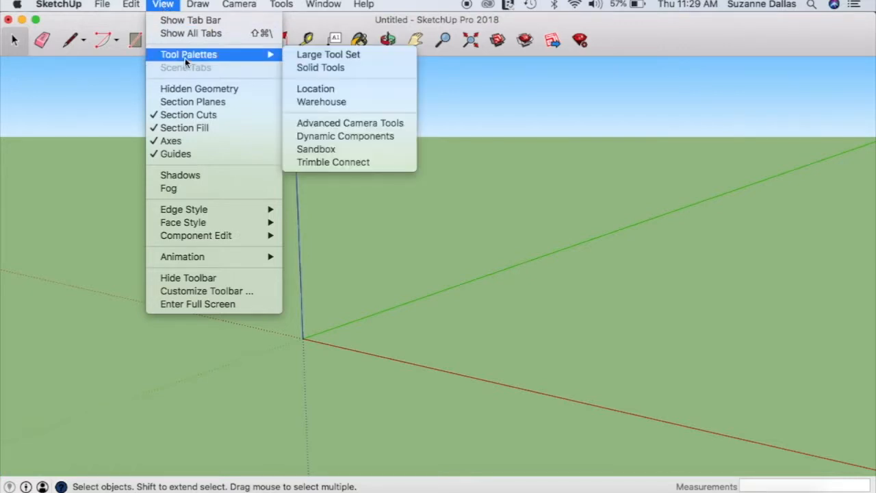
{"action": "left_click", "coordinate": [328, 54]}
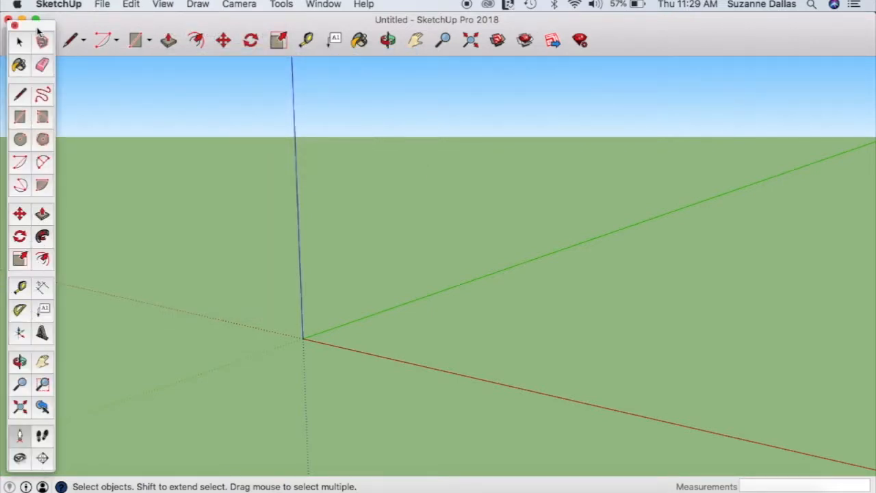
{"action": "left_click_drag", "start_coordinate": [36, 25], "coordinate": [32, 15]}
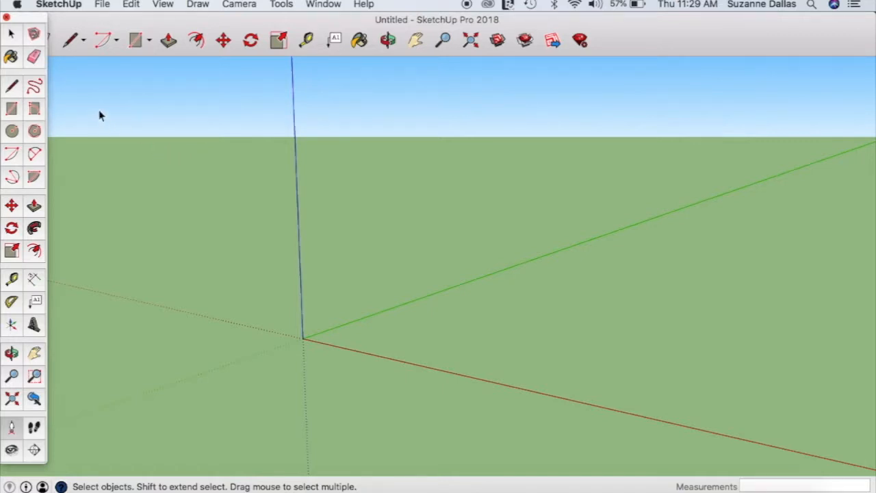
- Draw a rectangle about 10' 10" by 8' 7" on the ground plane, starting at the origin
{"action": "left_click", "coordinate": [11, 109]}
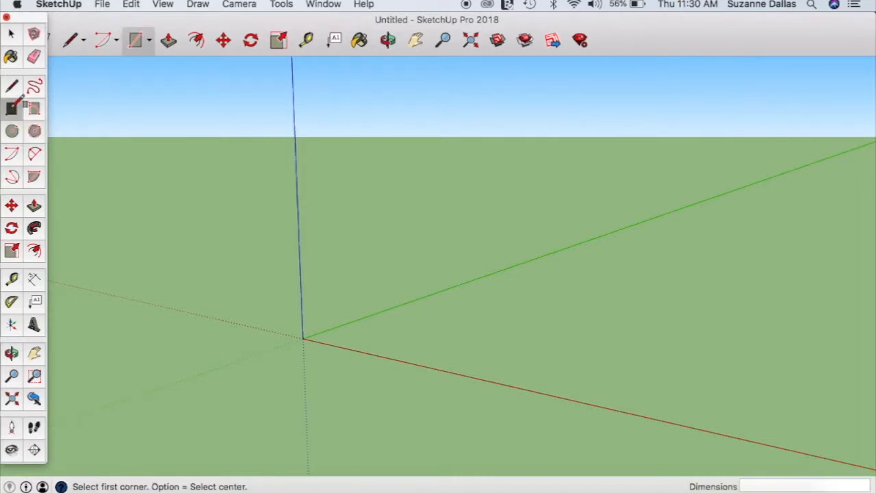
{"action": "left_click", "coordinate": [303, 338]}
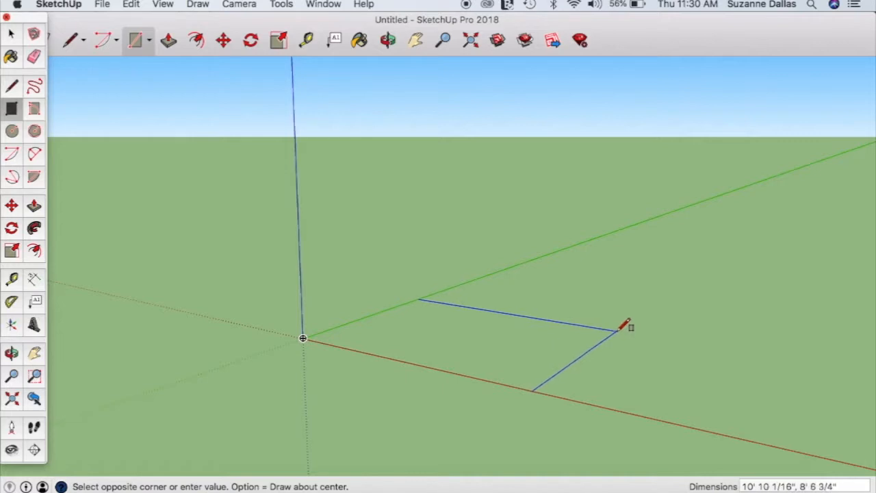
{"action": "left_click", "coordinate": [618, 330]}
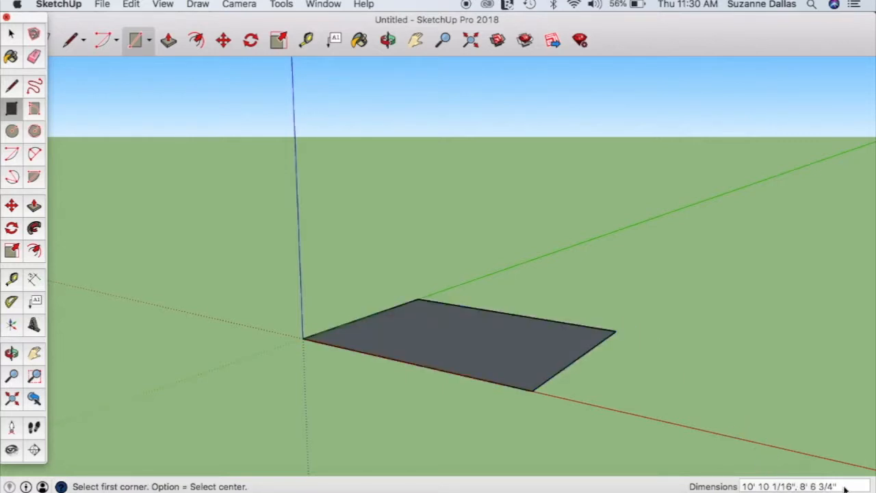
- Set the rectangle's dimensions to 50', 30'
{"action": "left_click_drag", "start_coordinate": [844, 489], "coordinate": [742, 486]}
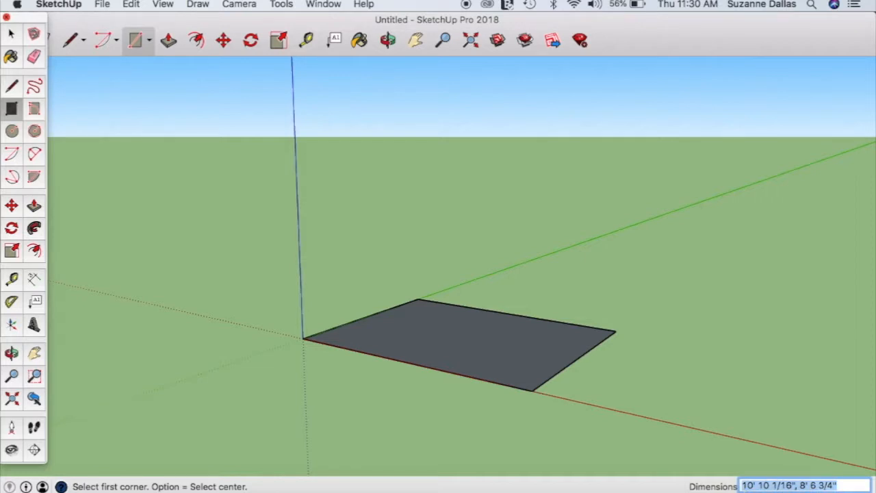
{"action": "key", "text": "BackSpace"}
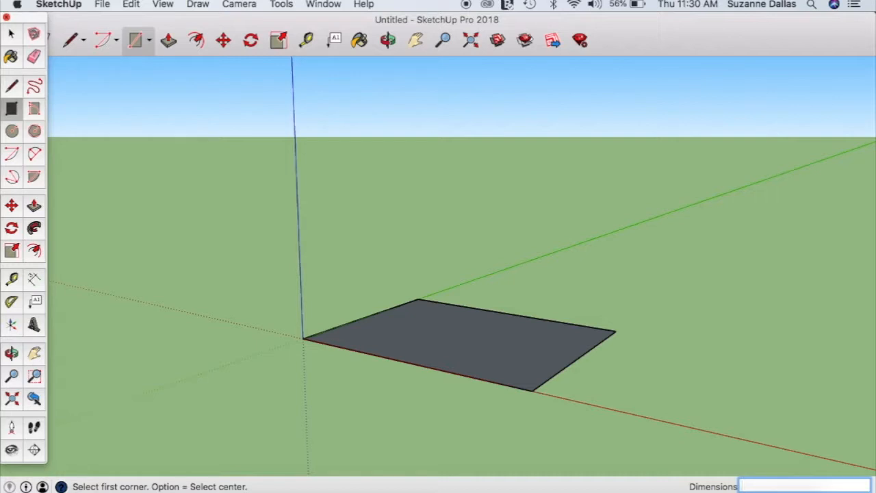
{"action": "type", "text": "50' x"}
{"action": "type", "text": "30'"}
{"action": "key", "text": "Return"}
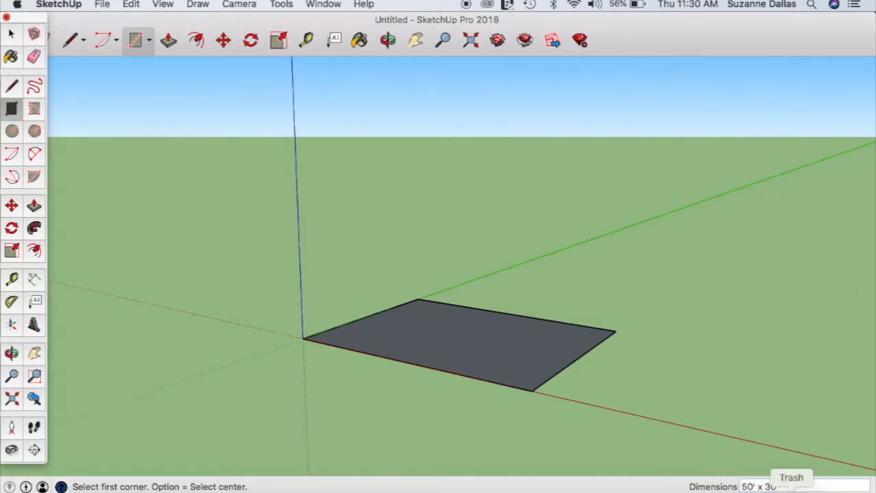
{"action": "left_click", "coordinate": [781, 486]}
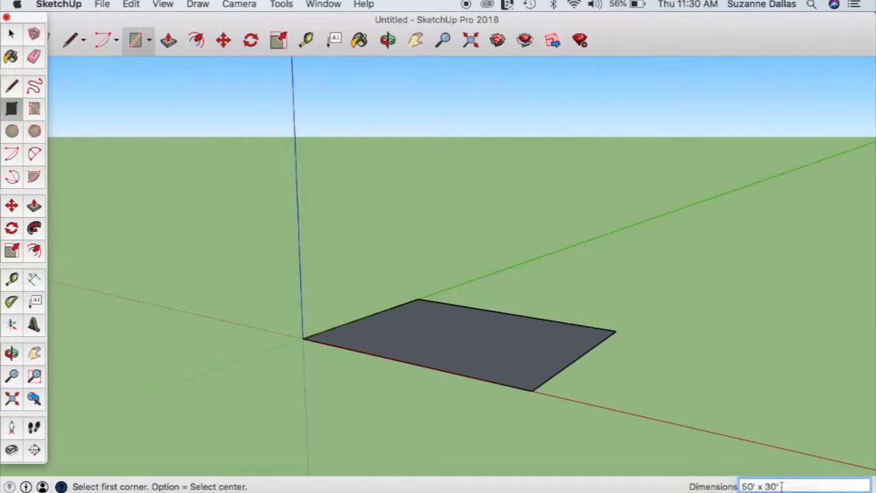
{"action": "key", "text": "BackSpace"}
{"action": "key", "text": "BackSpace"}
{"action": "key", "text": "BackSpace"}
{"action": "type", "text": ","}
{"action": "key", "text": "Return"}
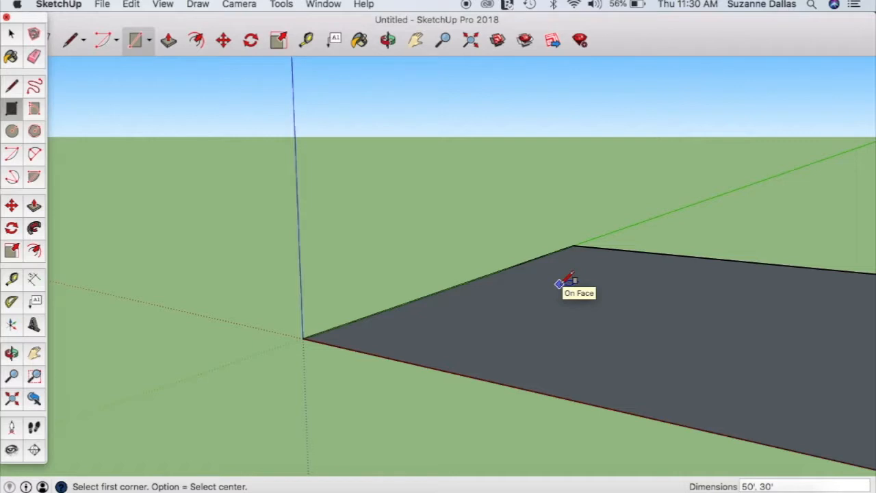
- Zoom, pan and orbit to examine the whole ground rectangle from a higher viewpoint
{"action": "scroll", "coordinate": [559, 283], "scroll_direction": "up", "scroll_amount": 3}
{"action": "scroll", "coordinate": [560, 283], "scroll_direction": "down", "scroll_amount": 5}
{"action": "scroll", "coordinate": [559, 283], "scroll_direction": "up", "scroll_amount": 5}
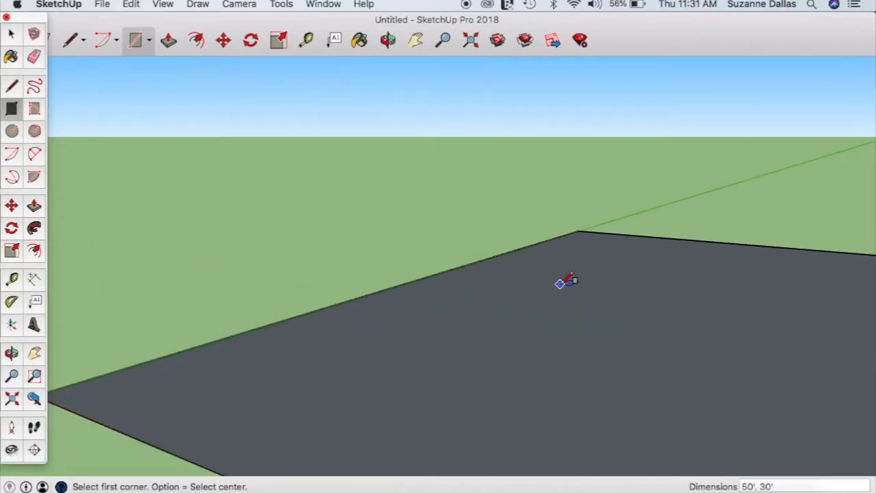
{"action": "scroll", "coordinate": [560, 283], "scroll_direction": "down", "scroll_amount": 3}
{"action": "scroll", "coordinate": [560, 284], "scroll_direction": "up", "scroll_amount": 3}
{"action": "scroll", "coordinate": [559, 283], "scroll_direction": "down", "scroll_amount": 3}
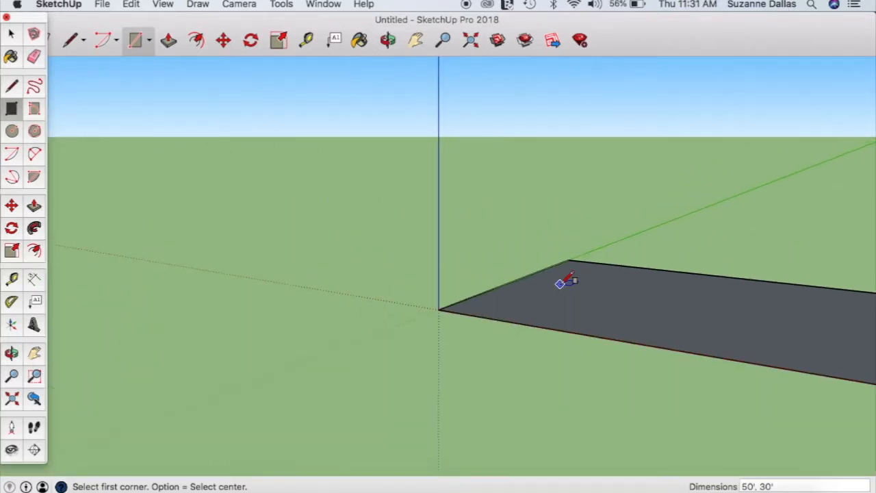
{"action": "left_click", "coordinate": [416, 40]}
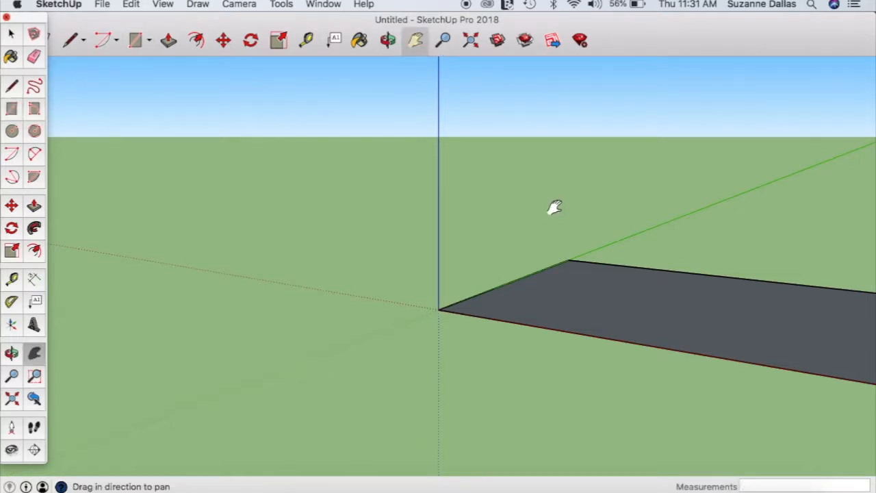
{"action": "left_click_drag", "start_coordinate": [583, 217], "coordinate": [365, 200]}
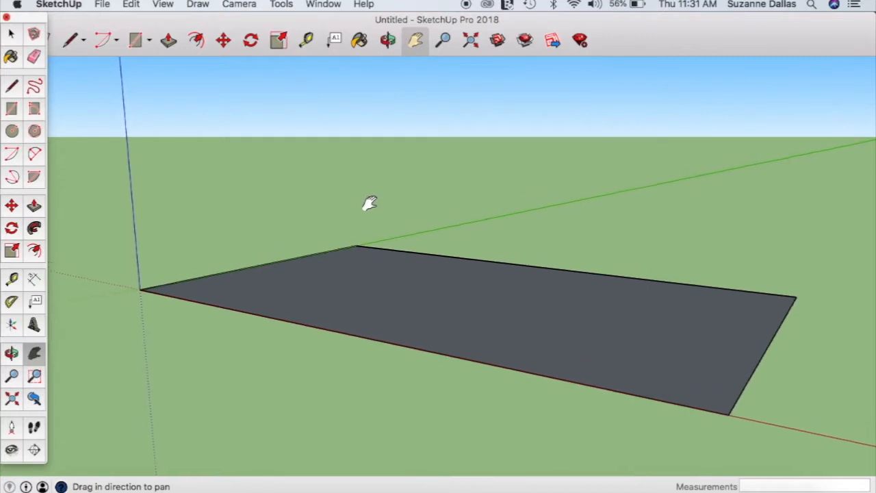
{"action": "left_click", "coordinate": [388, 41]}
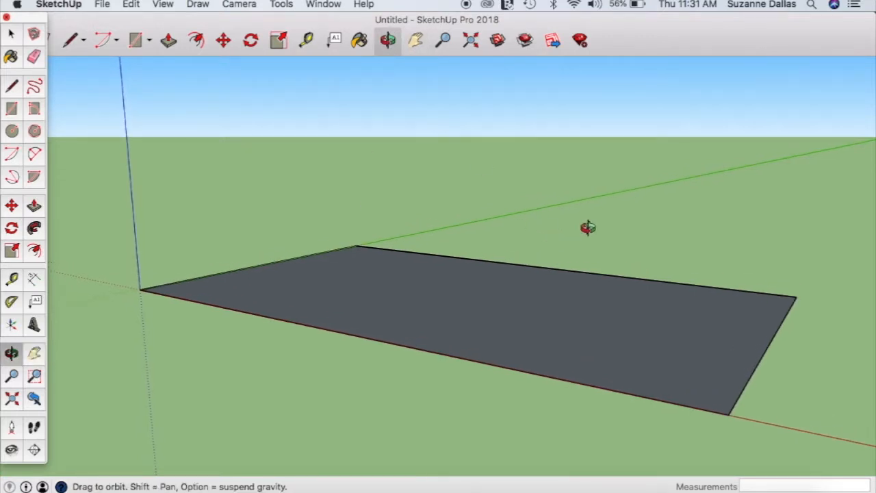
{"action": "left_click_drag", "start_coordinate": [584, 228], "coordinate": [635, 284]}
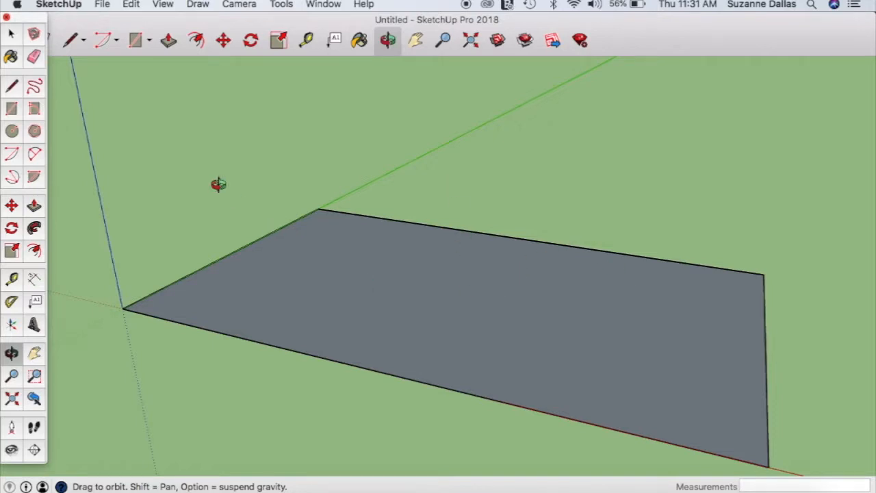
- Push/Pull the ground rectangle upward into a box and set its height to 15'
{"action": "left_click", "coordinate": [169, 41]}
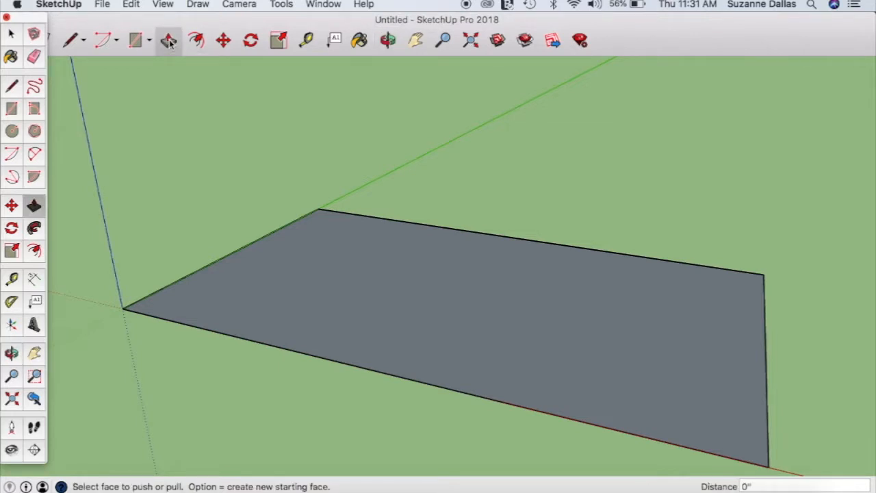
{"action": "left_click", "coordinate": [414, 301]}
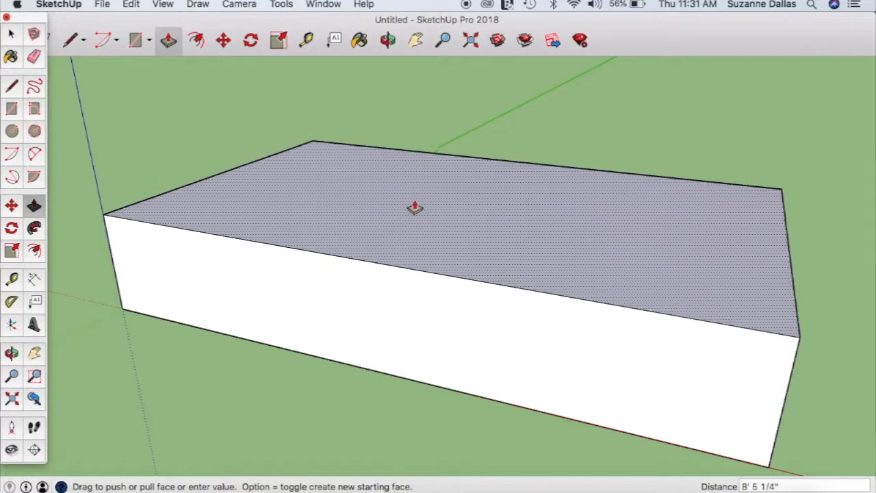
{"action": "left_click", "coordinate": [414, 202]}
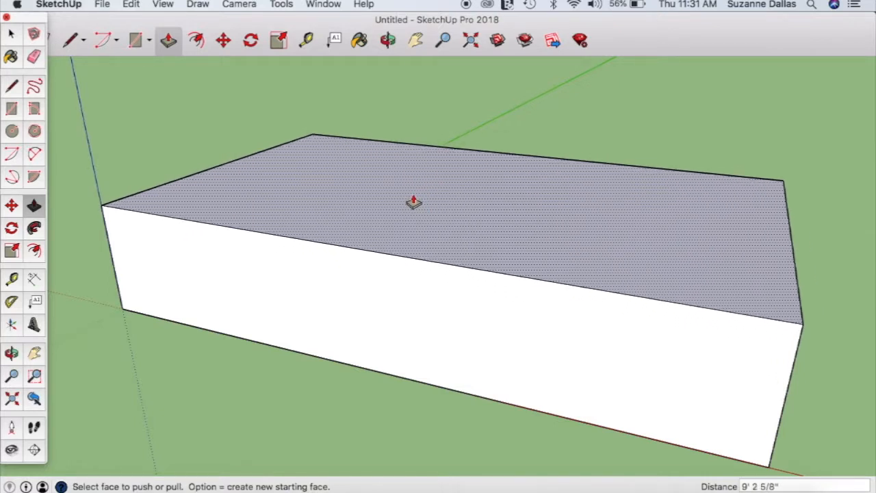
{"action": "left_click", "coordinate": [786, 486]}
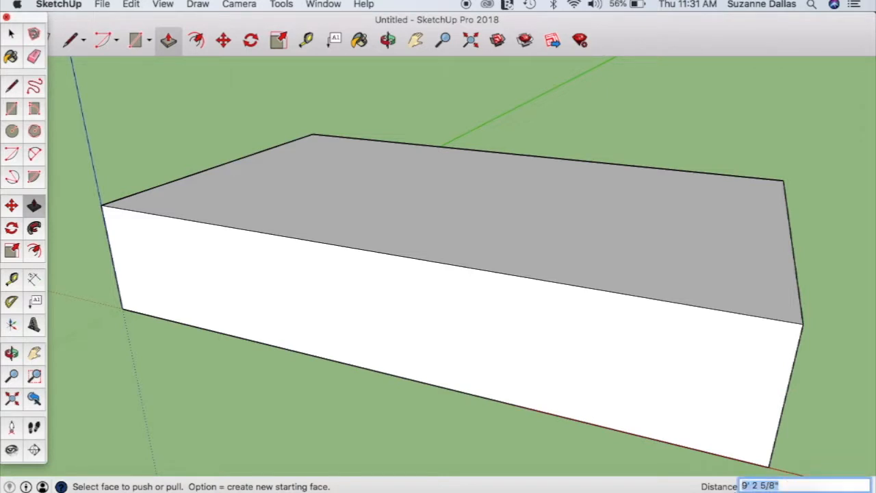
{"action": "type", "text": "15'"}
{"action": "key", "text": "Return"}
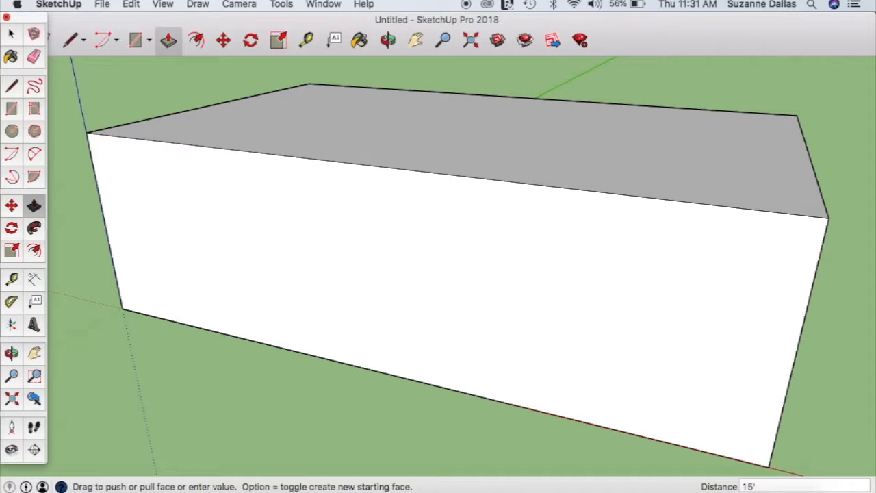
- Draw a line lengthwise across the box's top face, joining the midpoints of its two short edges
{"action": "scroll", "coordinate": [637, 390], "scroll_direction": "up", "scroll_amount": 3}
{"action": "scroll", "coordinate": [637, 389], "scroll_direction": "down", "scroll_amount": 6}
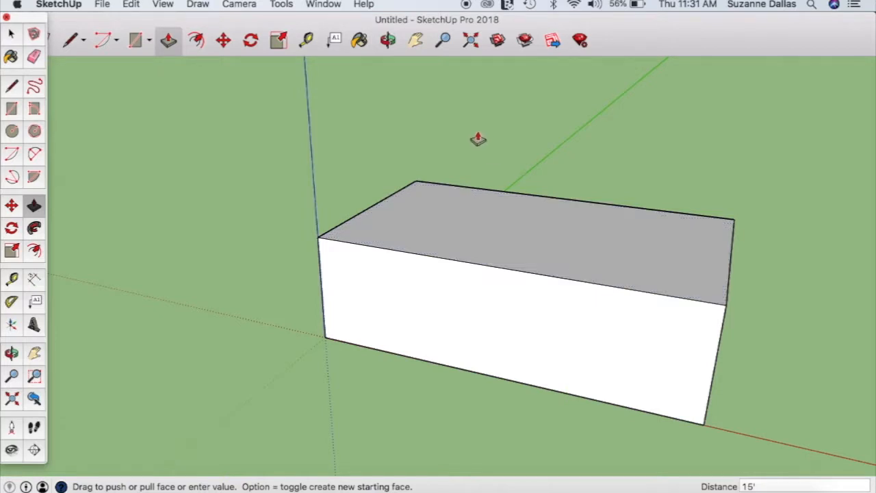
{"action": "left_click", "coordinate": [416, 40]}
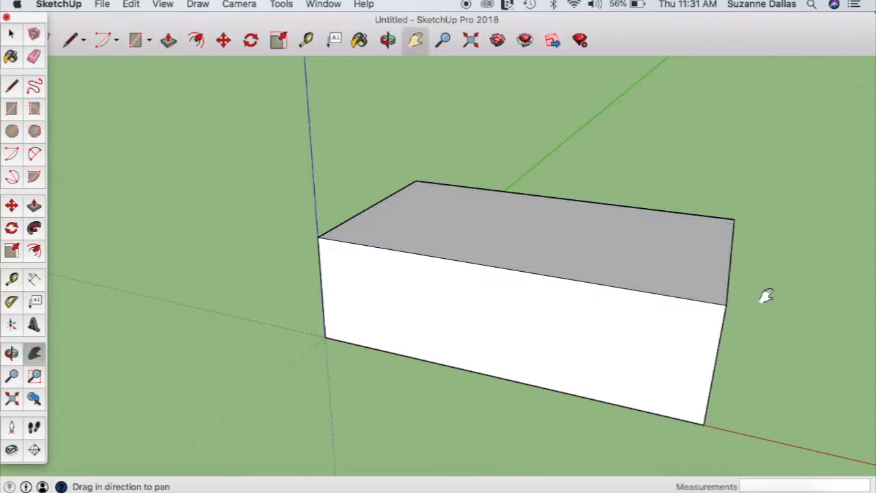
{"action": "left_click_drag", "start_coordinate": [764, 297], "coordinate": [436, 338]}
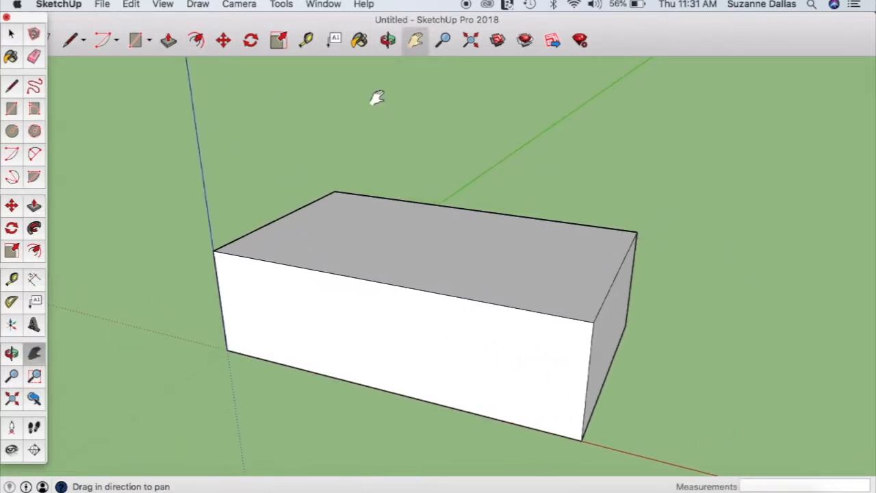
{"action": "left_click", "coordinate": [387, 40]}
{"action": "left_click_drag", "start_coordinate": [687, 259], "coordinate": [693, 376]}
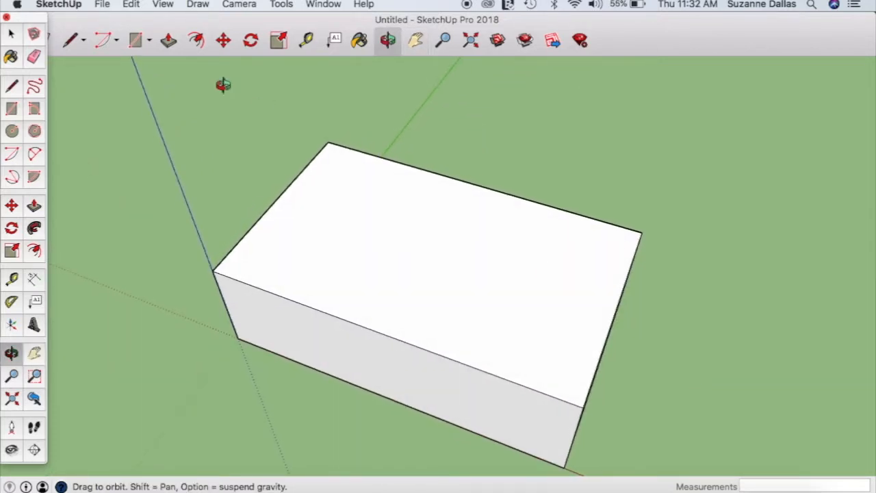
{"action": "left_click", "coordinate": [12, 86]}
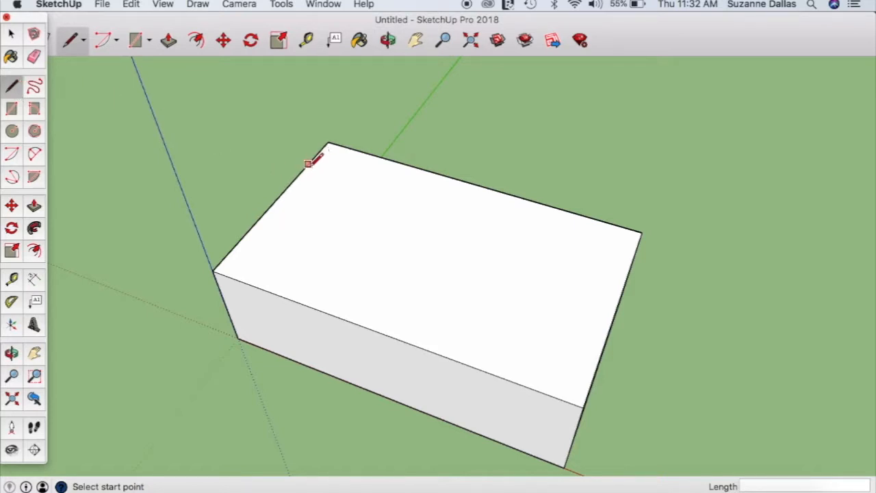
{"action": "left_click", "coordinate": [275, 201]}
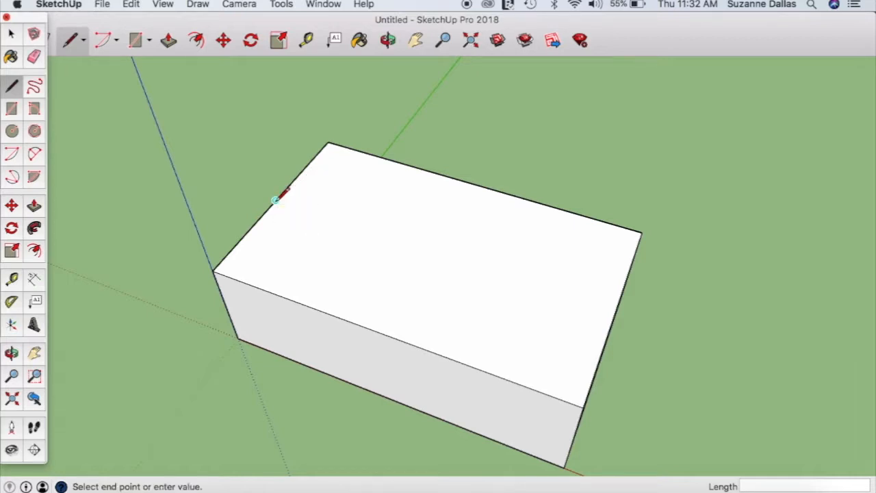
{"action": "left_click", "coordinate": [616, 309]}
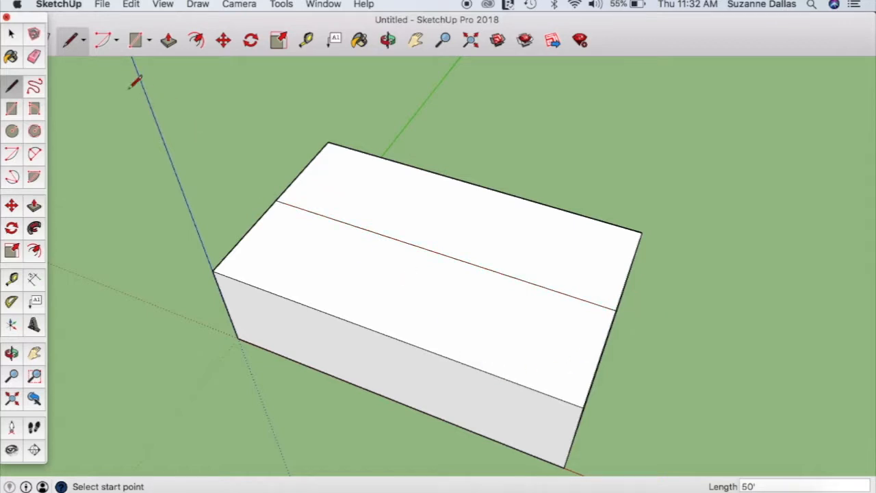
{"action": "left_click", "coordinate": [11, 34]}
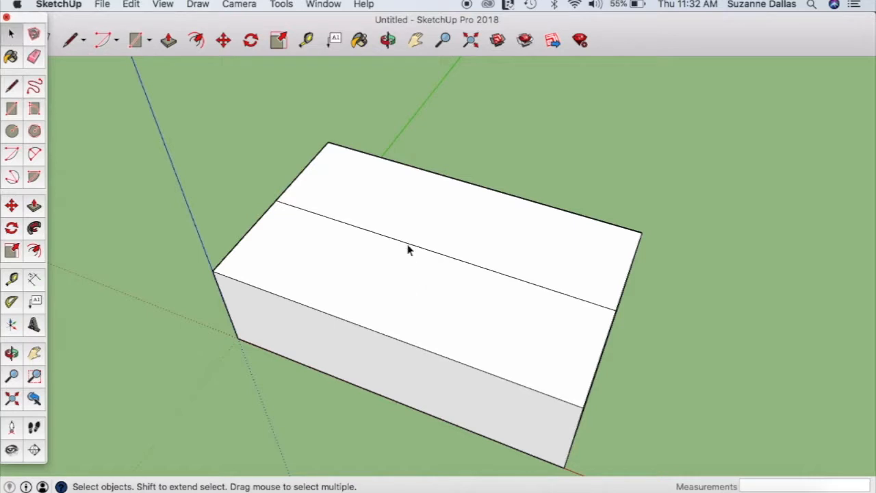
{"action": "left_click", "coordinate": [408, 249]}
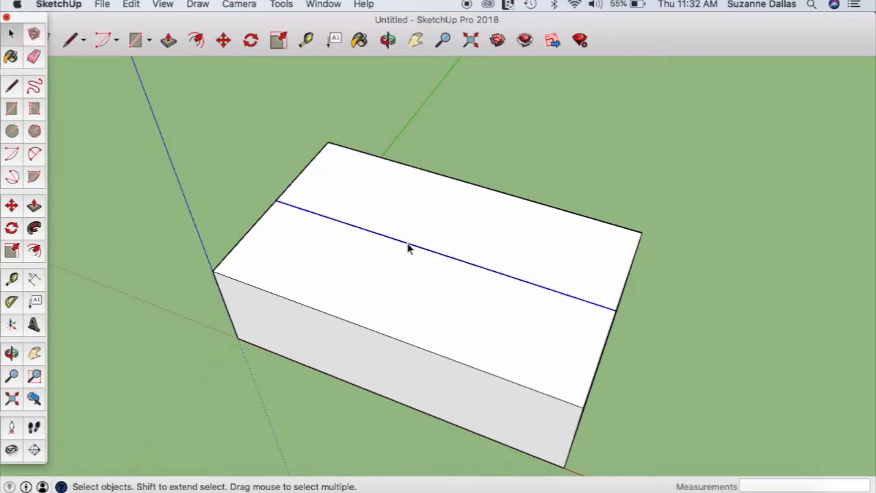
{"action": "left_click", "coordinate": [168, 41]}
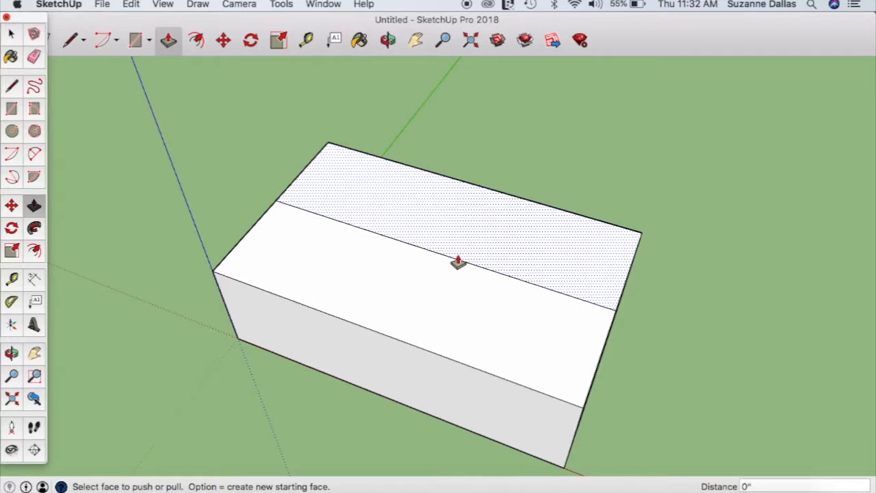
- Move the top face's centre line vertically upward about 9' 11" to form the ridge of a gable roof
{"action": "left_click", "coordinate": [11, 34]}
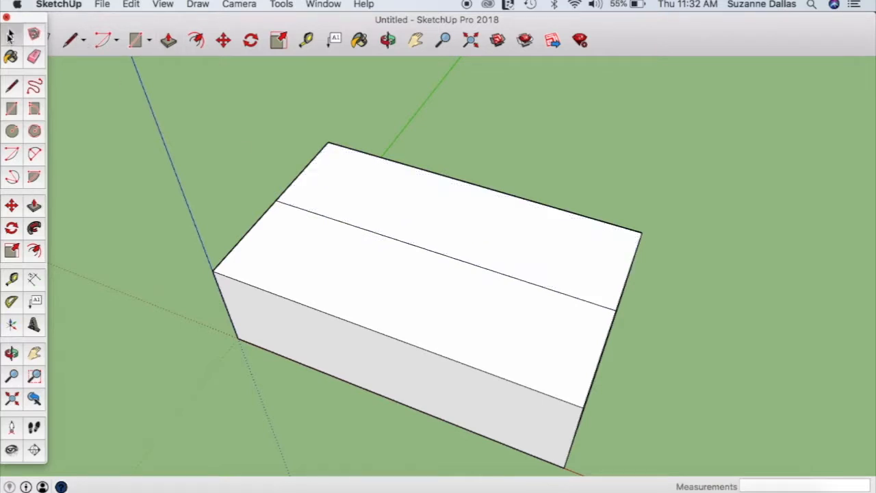
{"action": "left_click", "coordinate": [400, 245]}
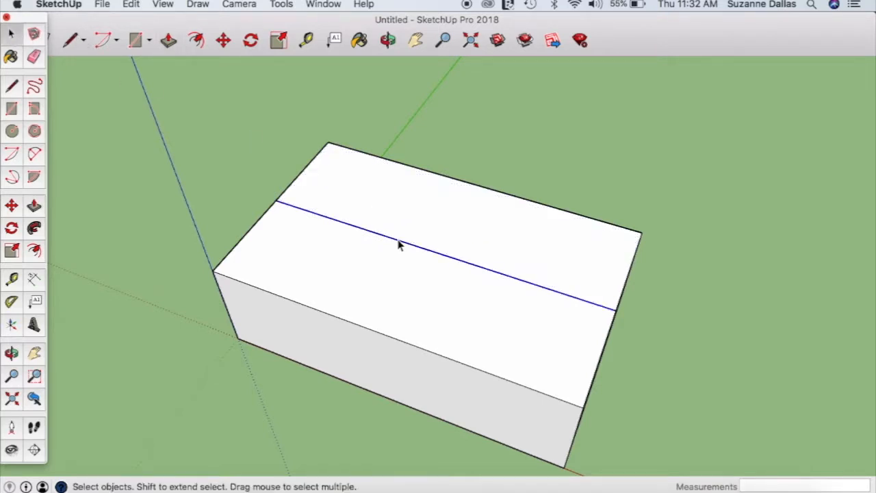
{"action": "left_click", "coordinate": [416, 40]}
{"action": "left_click", "coordinate": [388, 40]}
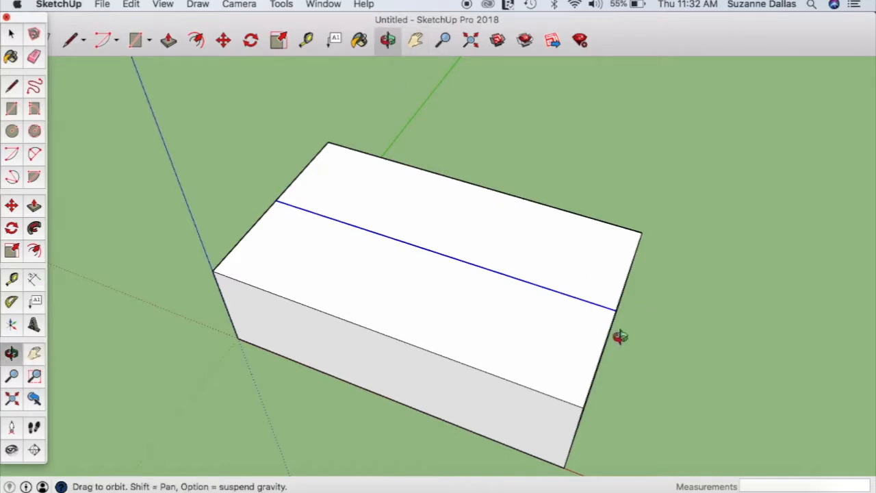
{"action": "left_click_drag", "start_coordinate": [619, 336], "coordinate": [353, 253]}
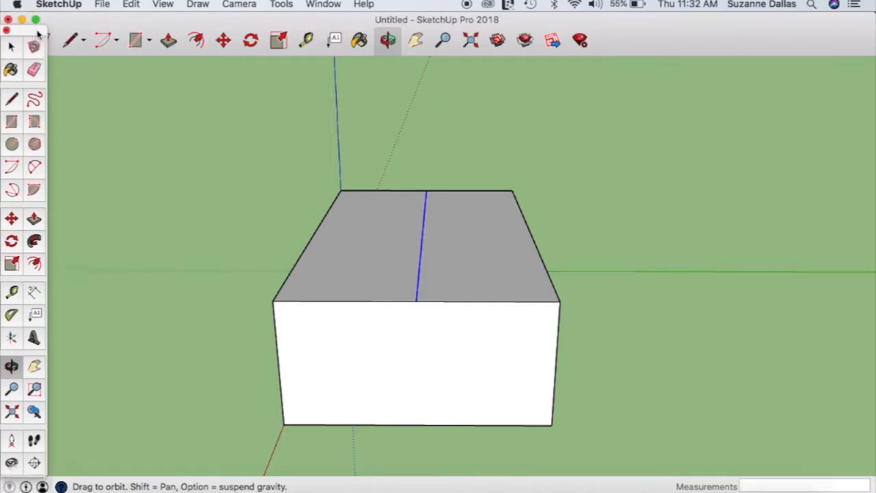
{"action": "left_click", "coordinate": [11, 215]}
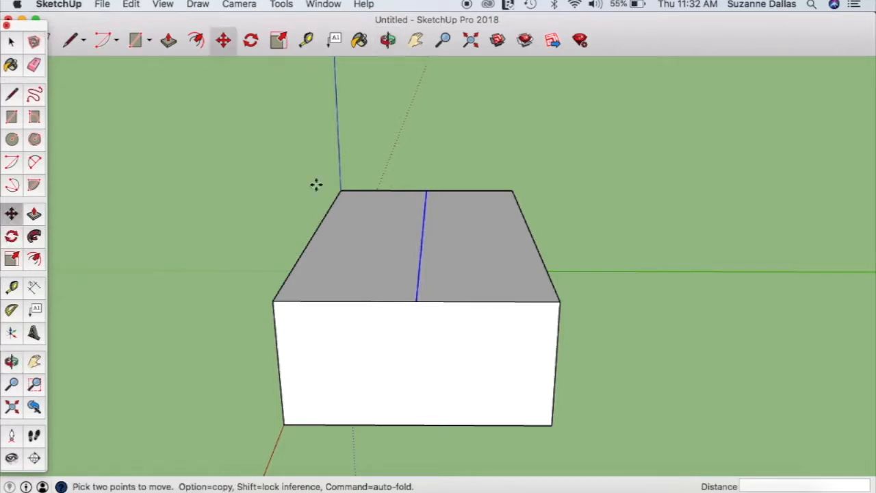
{"action": "left_click", "coordinate": [423, 234]}
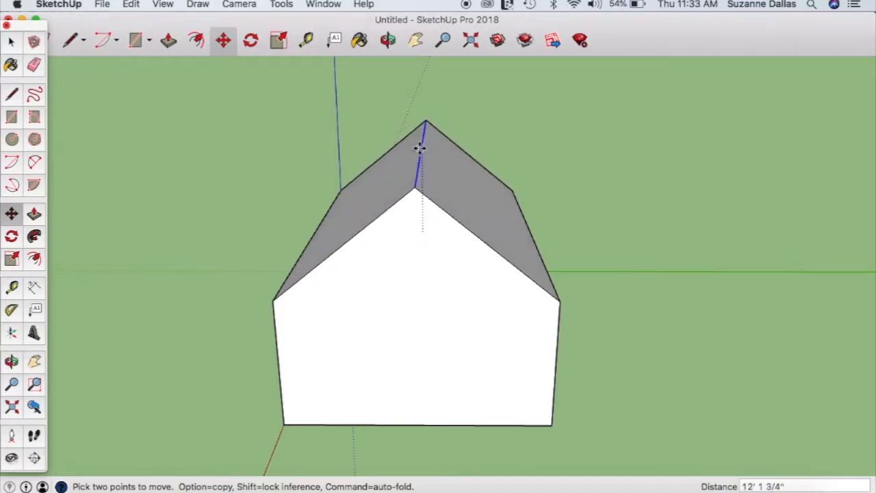
{"action": "left_click", "coordinate": [416, 161]}
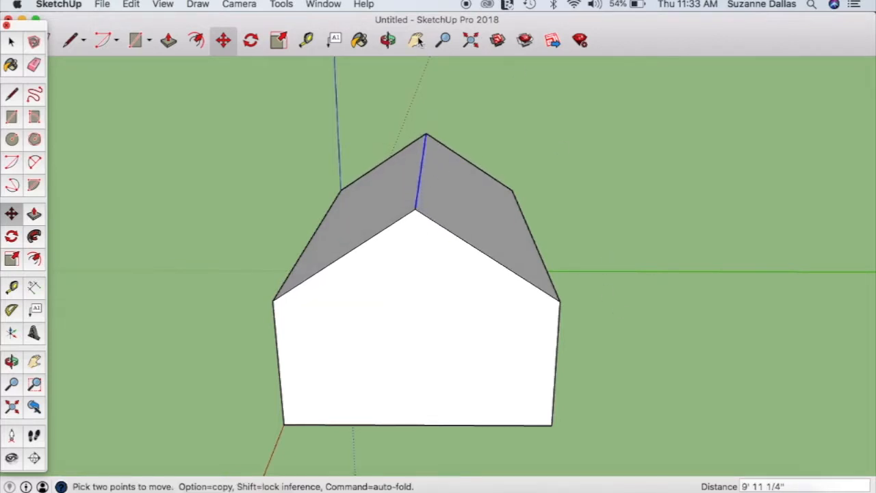
- Offset the outline of the building's bottom face inward by about 11 7/8"
{"action": "left_click", "coordinate": [387, 40]}
{"action": "left_click_drag", "start_coordinate": [667, 319], "coordinate": [541, 90]}
{"action": "left_click_drag", "start_coordinate": [582, 307], "coordinate": [582, 226]}
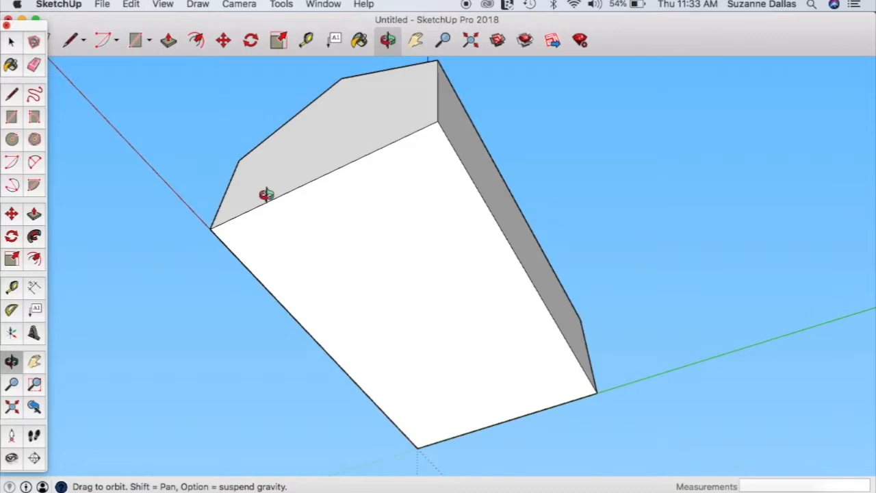
{"action": "left_click", "coordinate": [34, 263]}
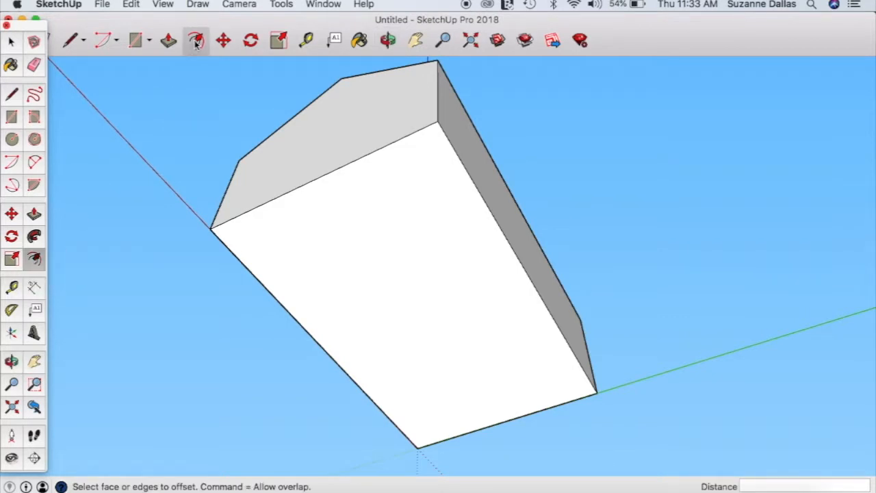
{"action": "left_click", "coordinate": [401, 283]}
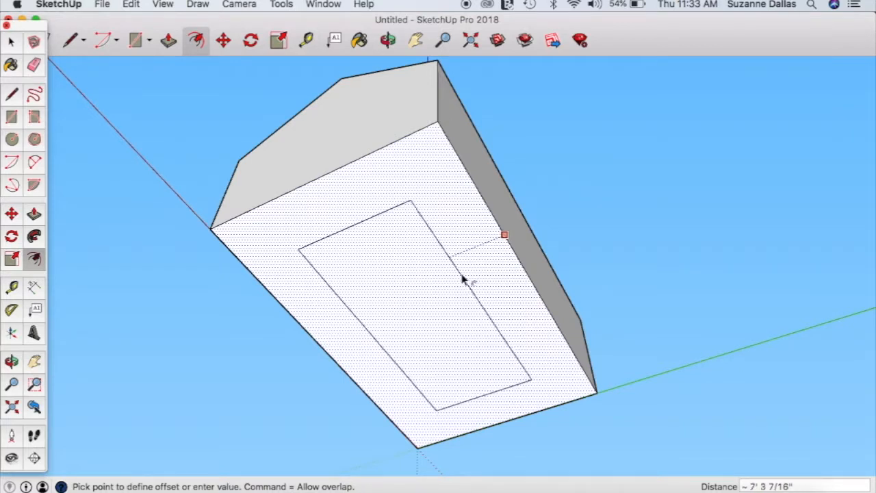
{"action": "left_click", "coordinate": [494, 236]}
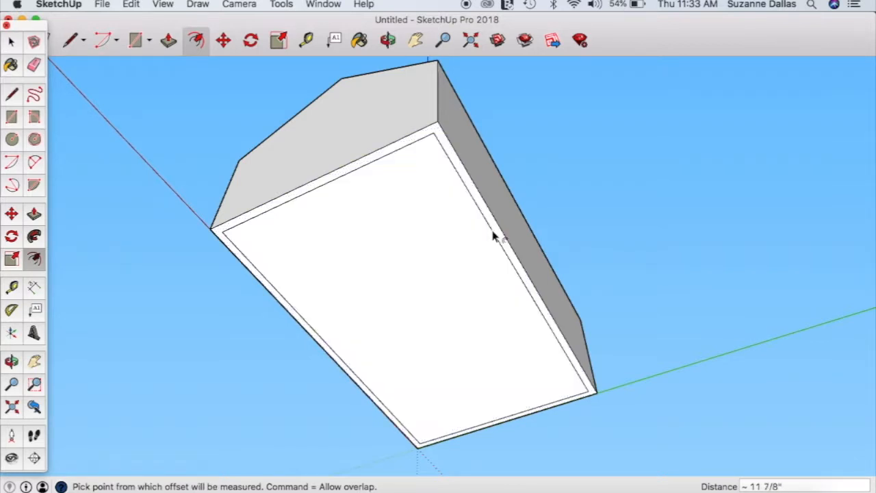
- Push/Pull the narrow border strip on the underside about 13' 3 1/2" toward the roof, leaving an overhanging eave around the walls
{"action": "left_click", "coordinate": [169, 41]}
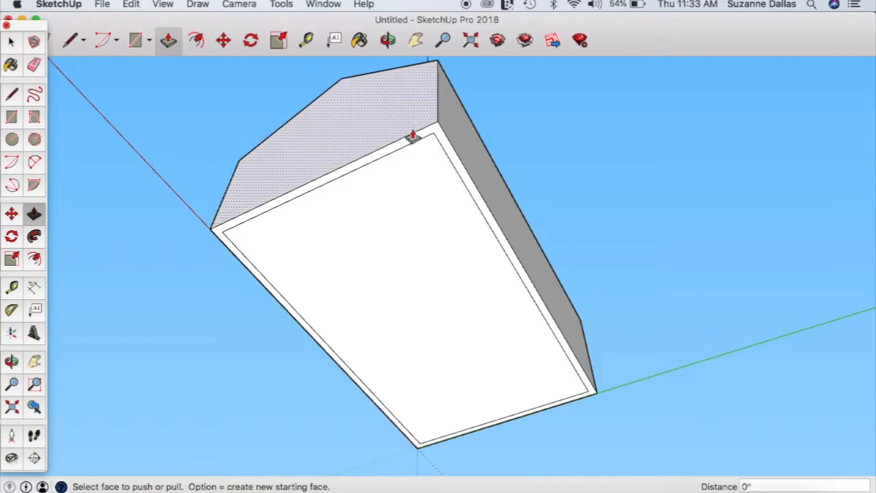
{"action": "left_click", "coordinate": [448, 152]}
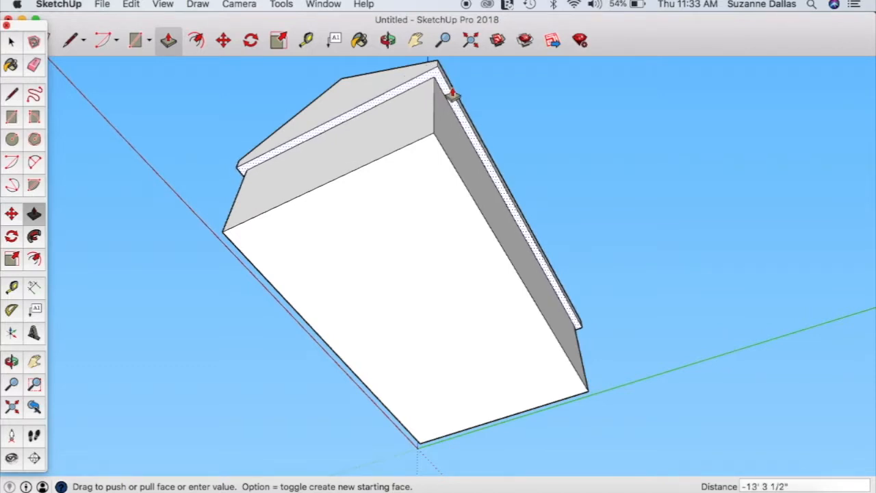
{"action": "left_click", "coordinate": [452, 93]}
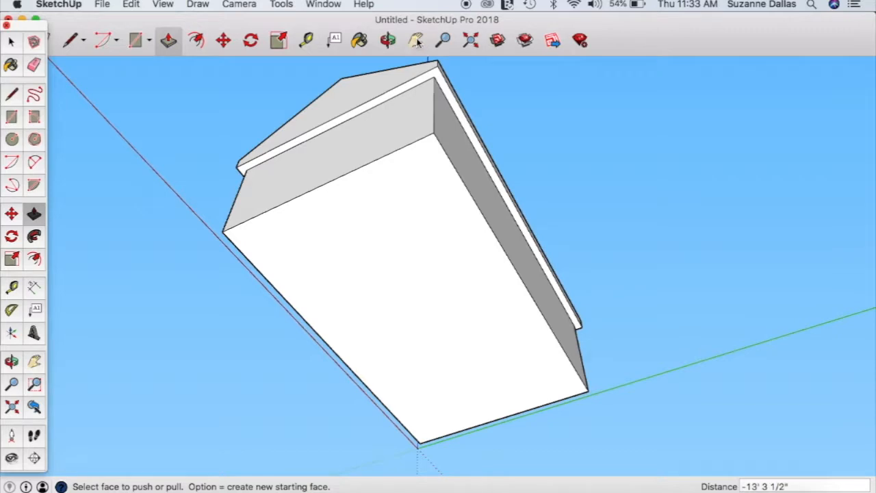
- Draw a door outline about 6' 3" wide on the long side wall, rising from its bottom edge near one end
{"action": "left_click", "coordinate": [391, 41]}
{"action": "left_click_drag", "start_coordinate": [579, 149], "coordinate": [745, 352]}
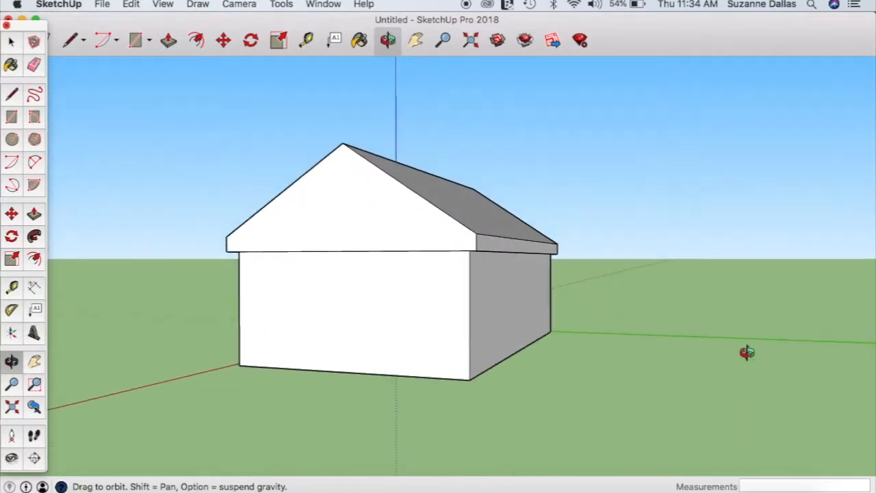
{"action": "left_click_drag", "start_coordinate": [574, 367], "coordinate": [263, 364]}
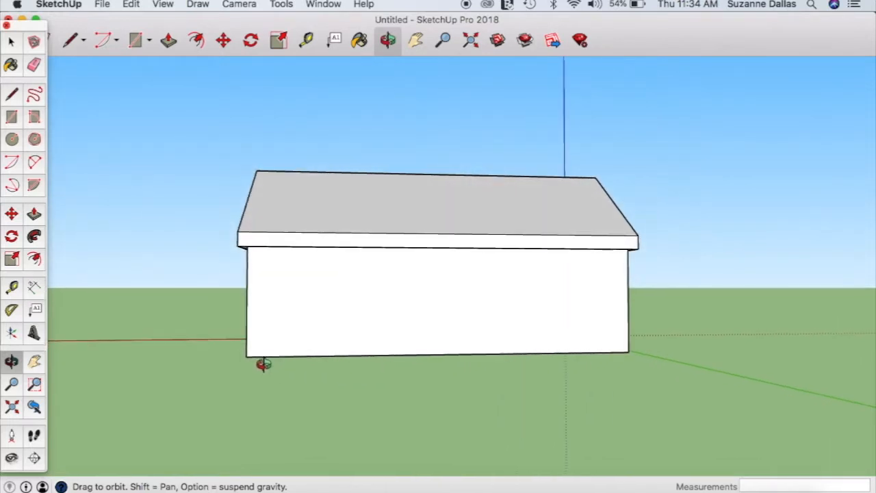
{"action": "left_click", "coordinate": [12, 96]}
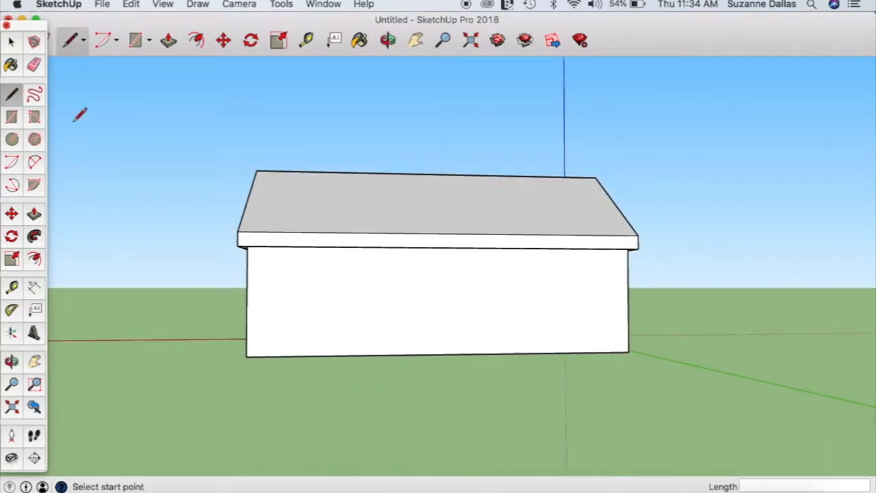
{"action": "left_click", "coordinate": [315, 355]}
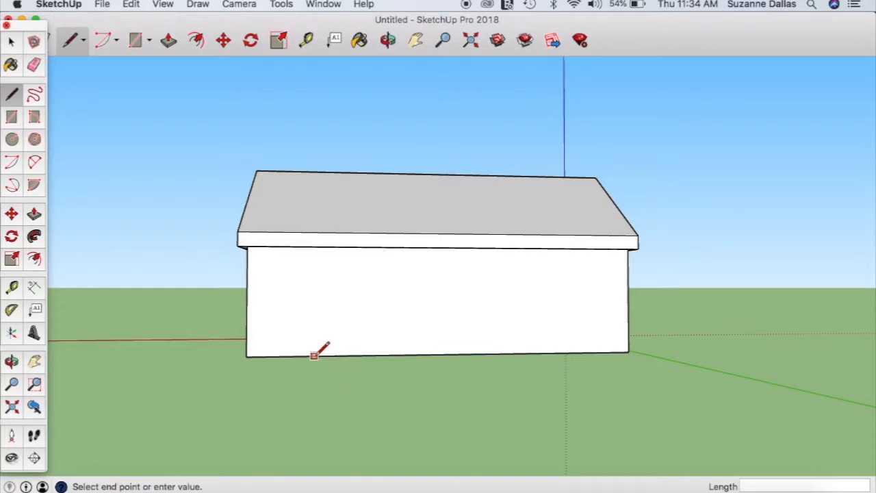
{"action": "left_click", "coordinate": [314, 292]}
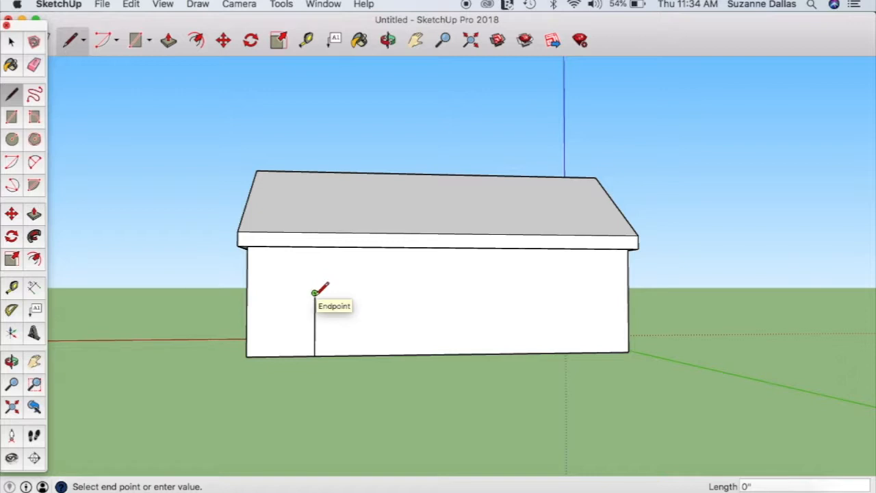
{"action": "left_click", "coordinate": [367, 292]}
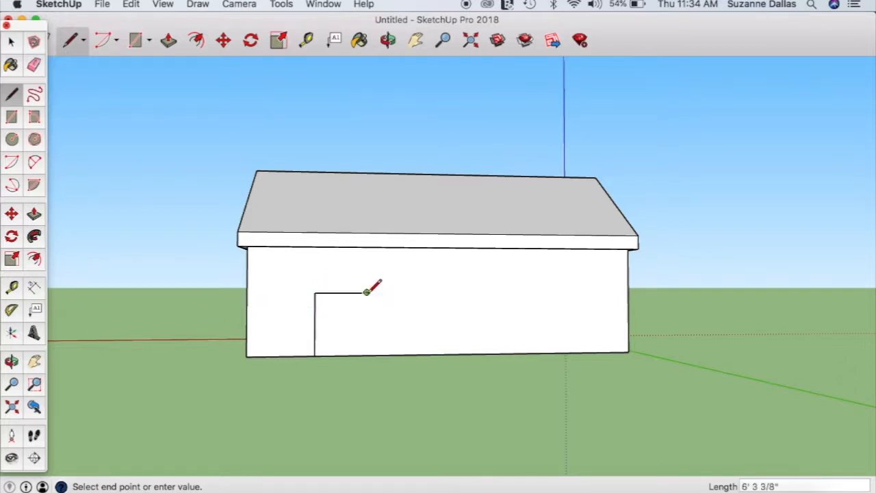
{"action": "left_click", "coordinate": [367, 355]}
- Measure the height of the door outline along its vertical edge with the Tape Measure
{"action": "left_click", "coordinate": [12, 288]}
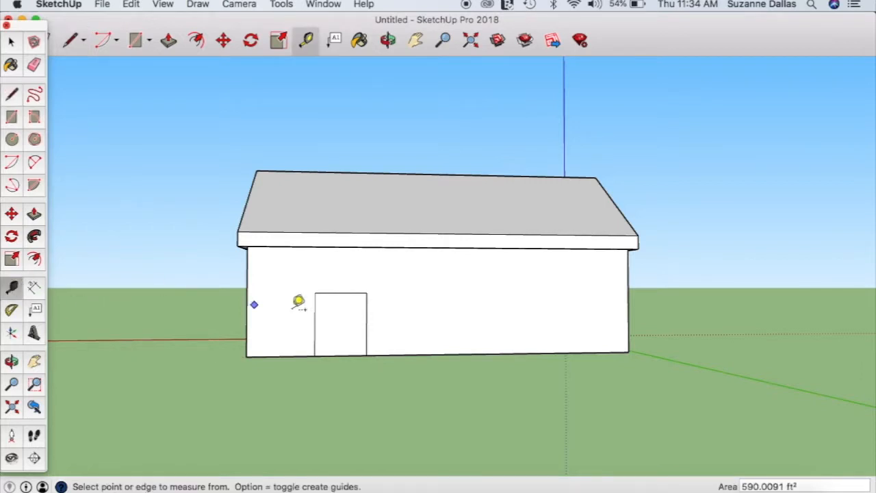
{"action": "left_click", "coordinate": [314, 293]}
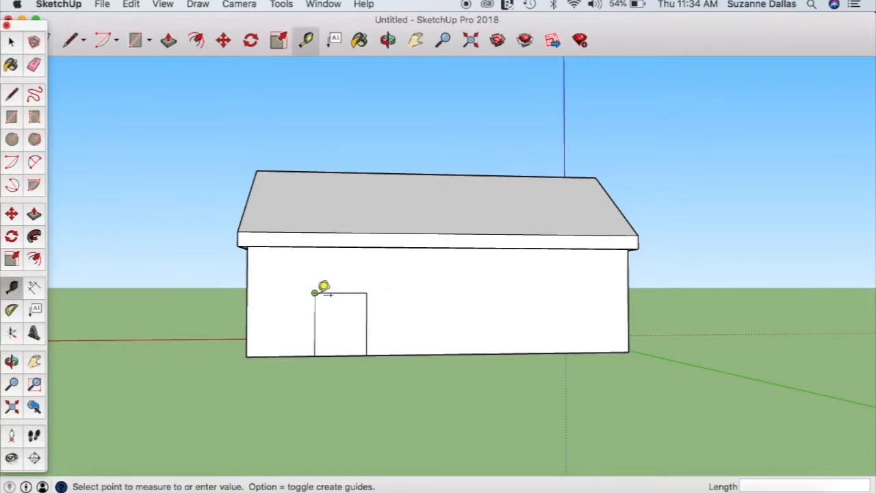
{"action": "left_click", "coordinate": [325, 351]}
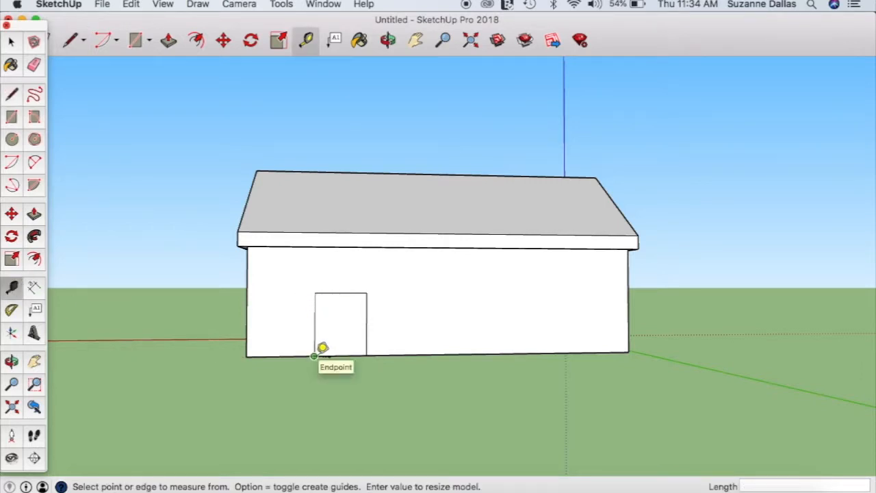
{"action": "left_click", "coordinate": [323, 348]}
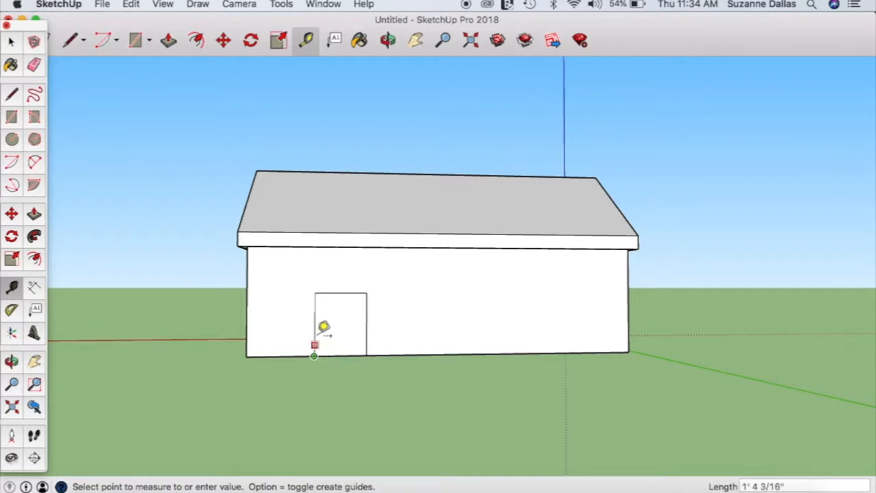
{"action": "left_click", "coordinate": [323, 286]}
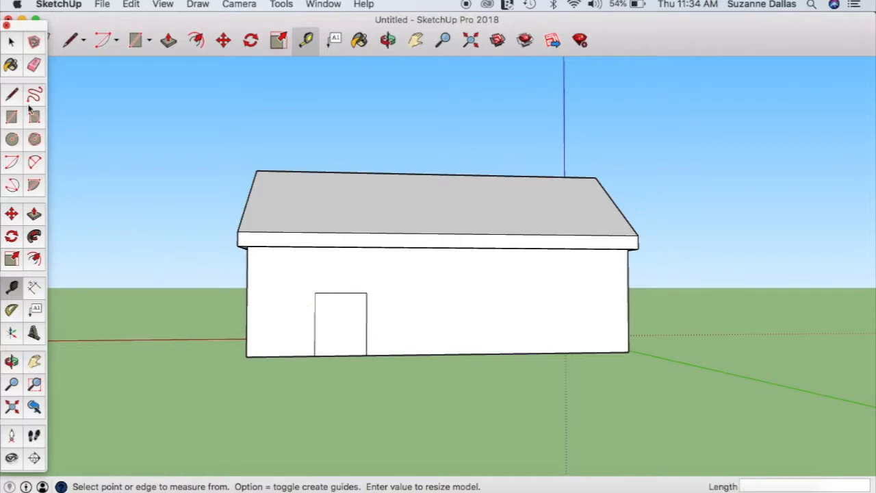
- Move the door outline's top edge straight up about 1' 4" to make the door taller
{"action": "left_click", "coordinate": [11, 43]}
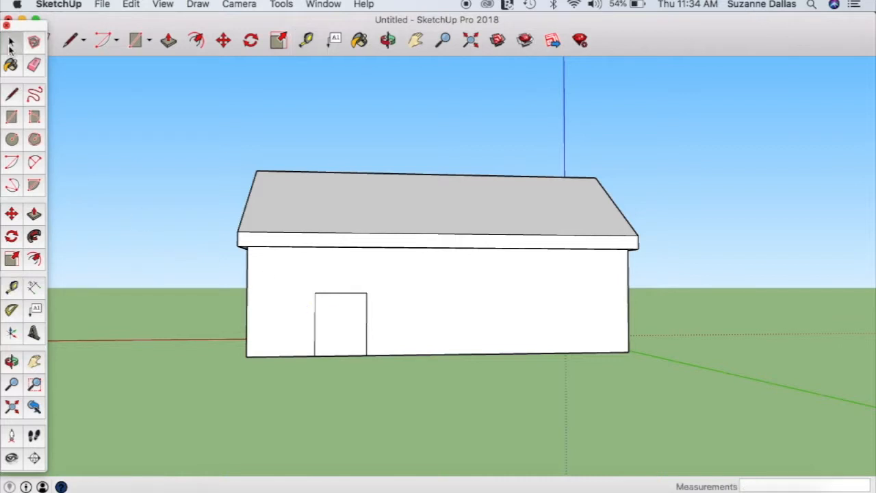
{"action": "left_click", "coordinate": [339, 292]}
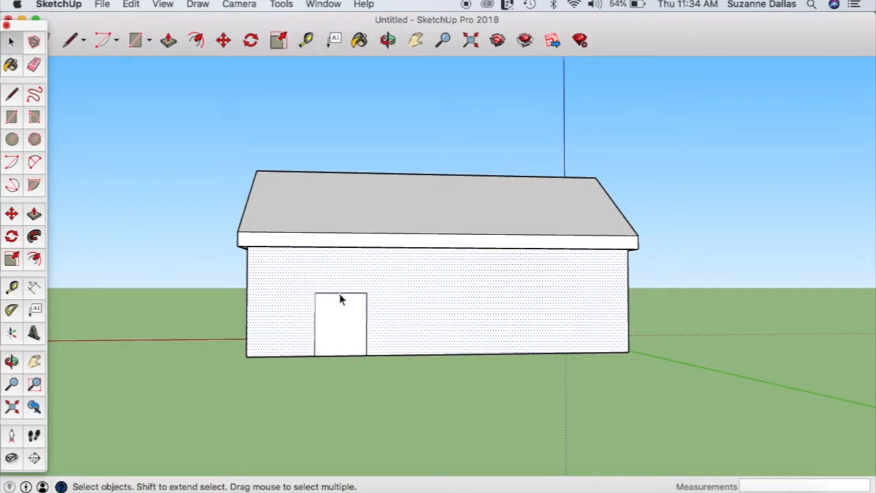
{"action": "left_click", "coordinate": [340, 293]}
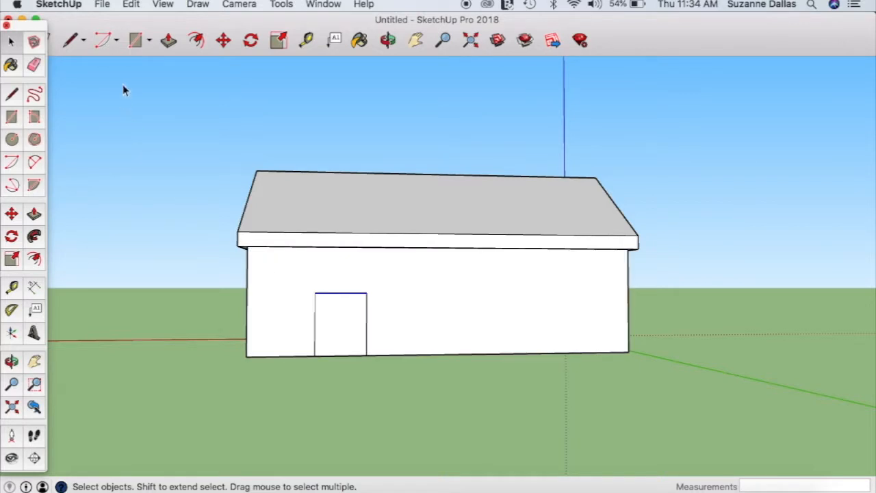
{"action": "left_click", "coordinate": [11, 215]}
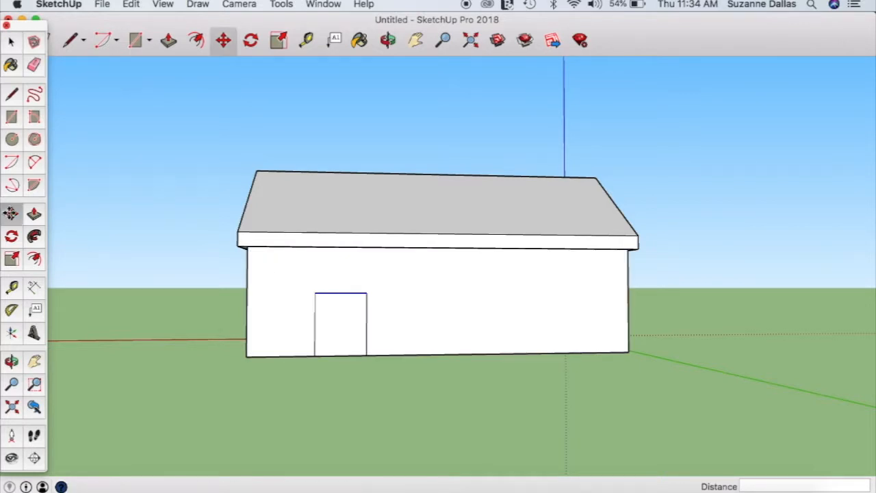
{"action": "left_click", "coordinate": [340, 293]}
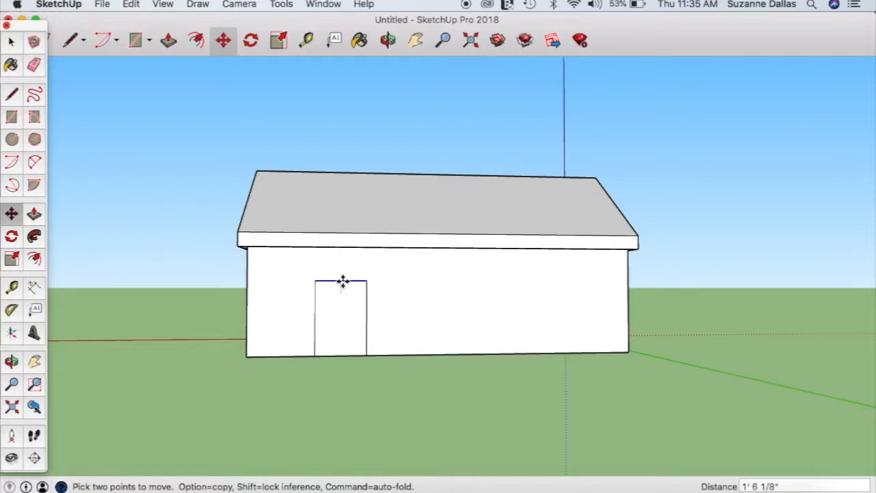
{"action": "left_click", "coordinate": [343, 282]}
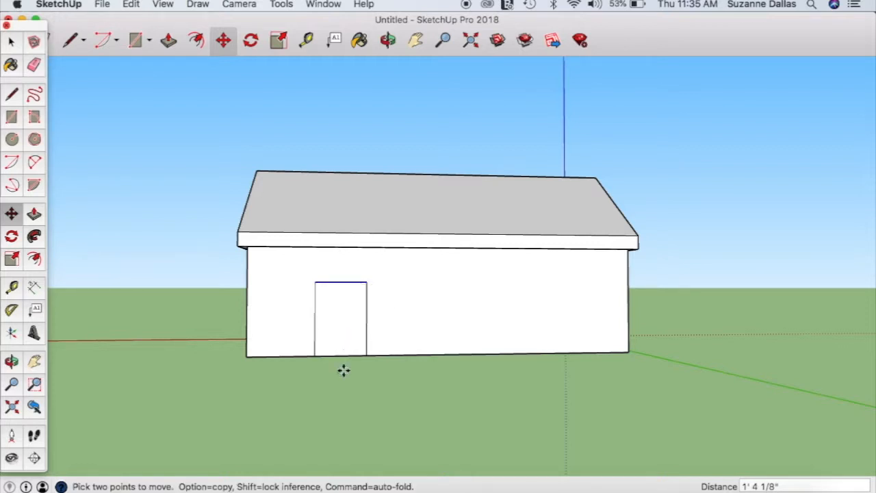
- Draw a horizontal line about 6' 3" long across the door outline, just above its bottom edge, to split off a narrow strip
{"action": "left_click", "coordinate": [12, 96]}
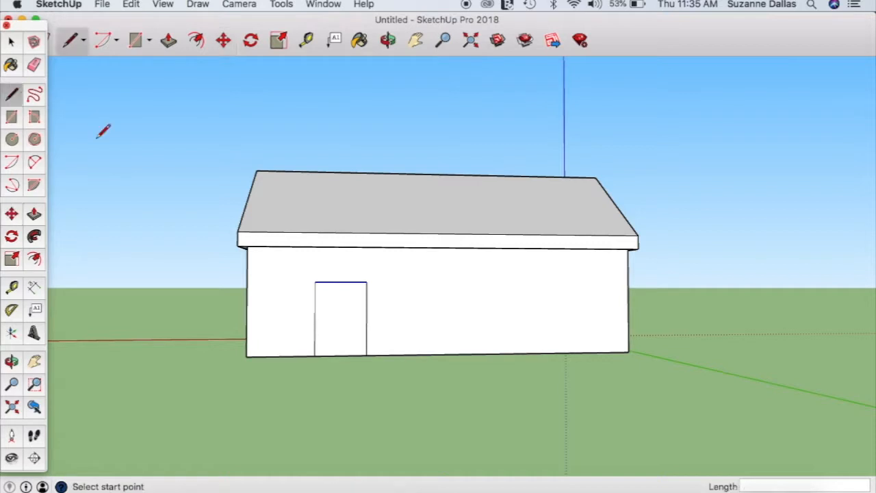
{"action": "left_click", "coordinate": [314, 345]}
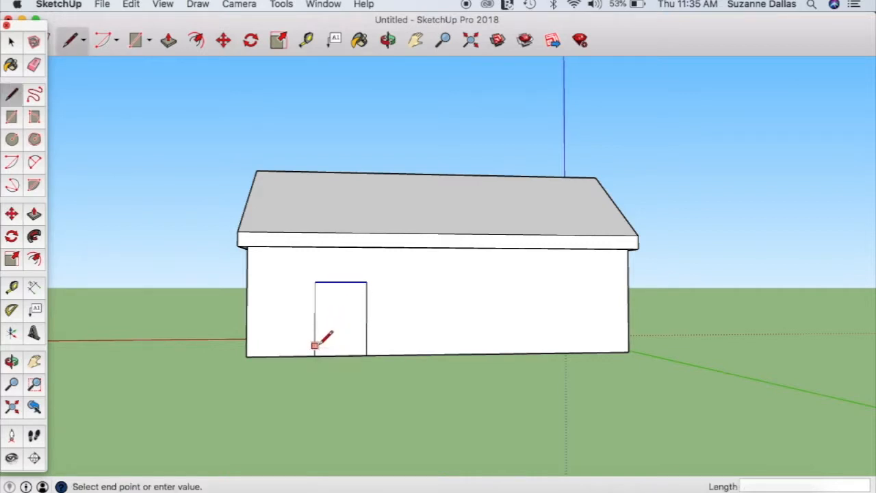
{"action": "left_click", "coordinate": [367, 346]}
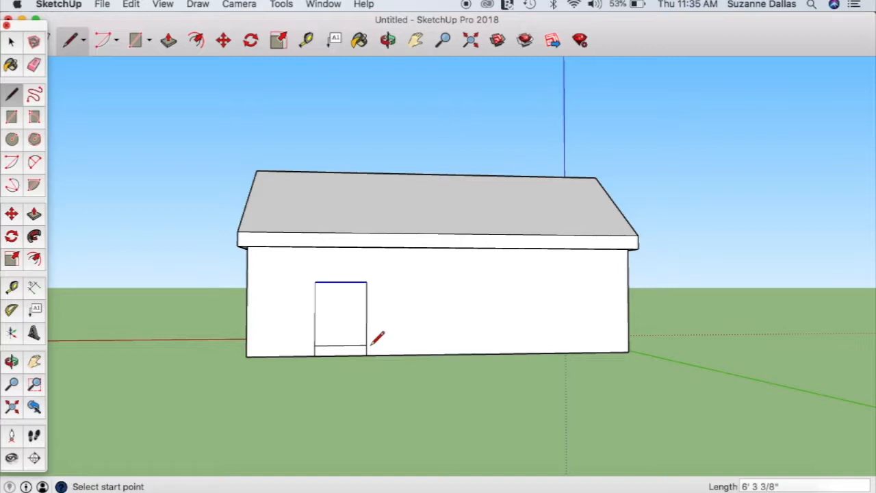
{"action": "left_click", "coordinate": [34, 215]}
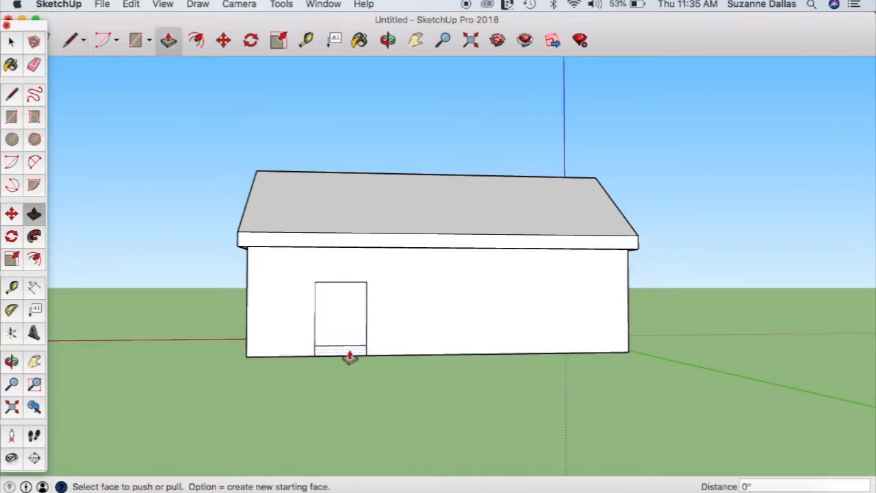
{"action": "left_click_drag", "start_coordinate": [348, 352], "coordinate": [358, 369]}
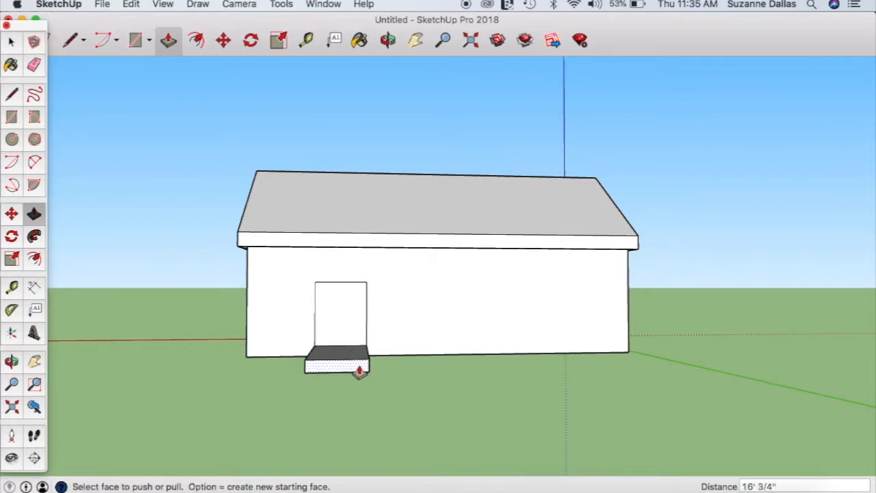
{"action": "left_click", "coordinate": [388, 39]}
{"action": "left_click_drag", "start_coordinate": [532, 442], "coordinate": [269, 432]}
{"action": "key", "text": "super+z"}
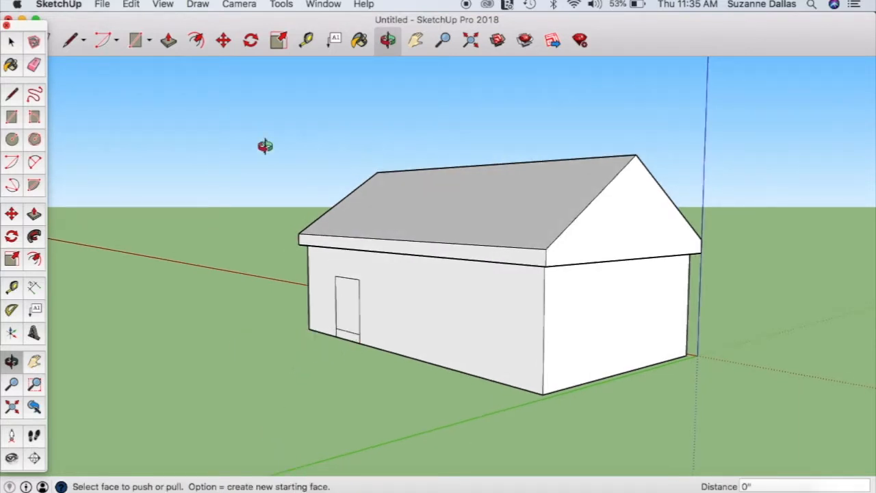
- Push/Pull the narrow strip below the door about 3' 10" out from the wall to form a doorstep
{"action": "left_click", "coordinate": [168, 41]}
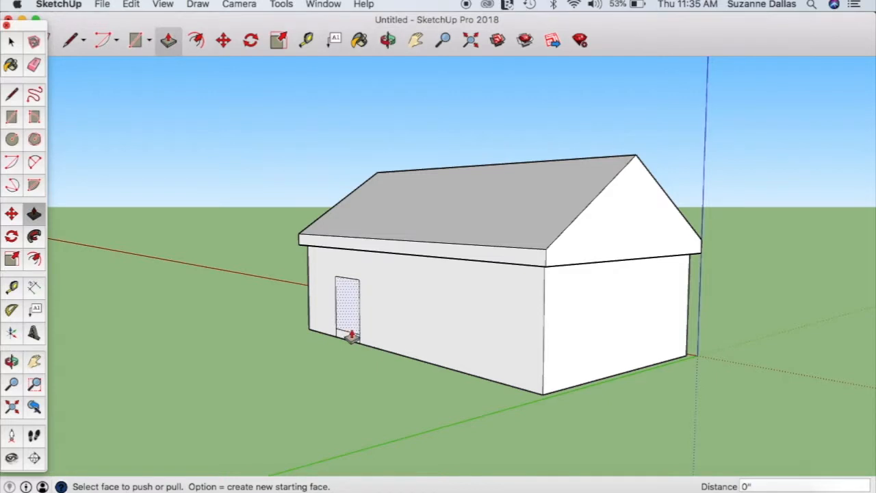
{"action": "left_click", "coordinate": [346, 339]}
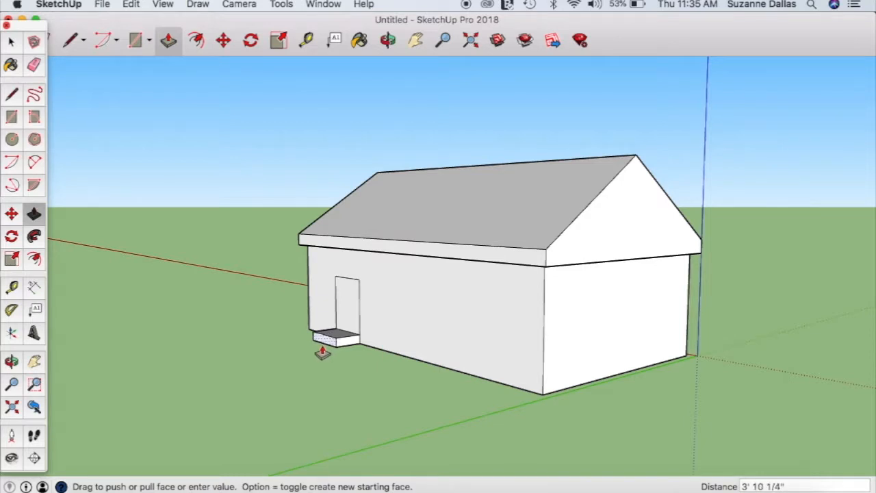
{"action": "left_click", "coordinate": [322, 352]}
- Draw a horizontal line about 6' 3" long across the doorstep's front face at mid-height
{"action": "left_click", "coordinate": [388, 41]}
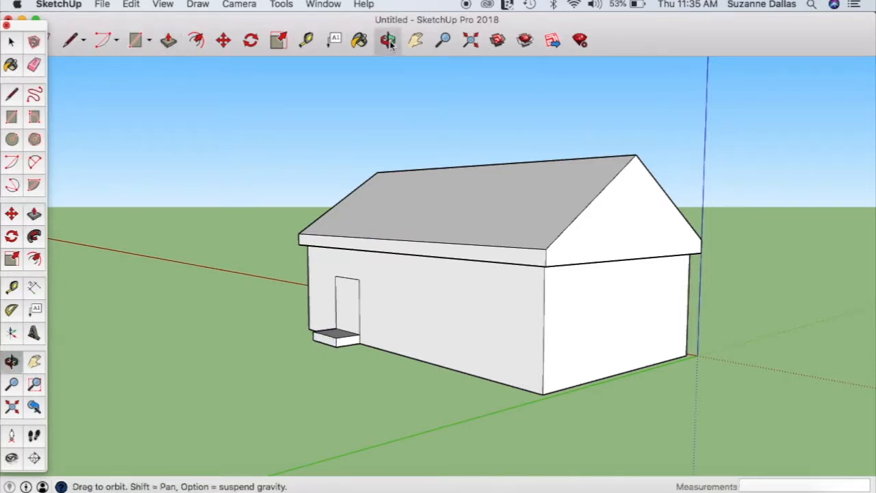
{"action": "left_click_drag", "start_coordinate": [353, 403], "coordinate": [548, 353]}
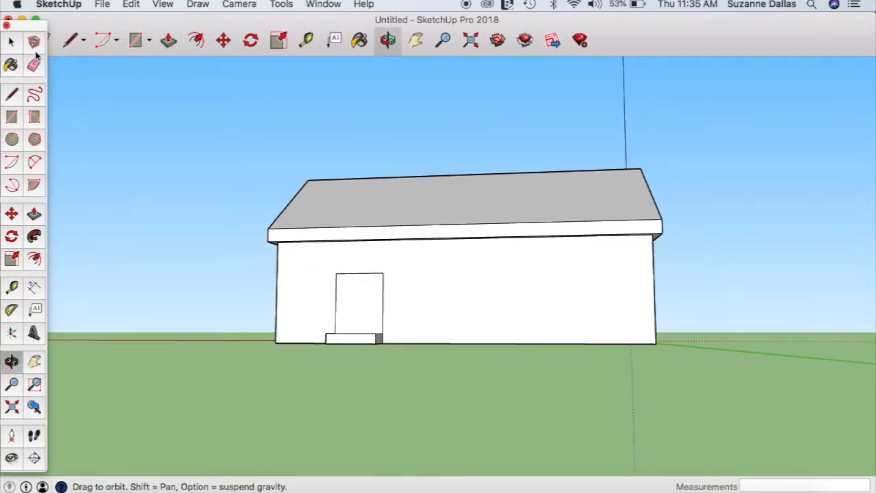
{"action": "left_click", "coordinate": [12, 42]}
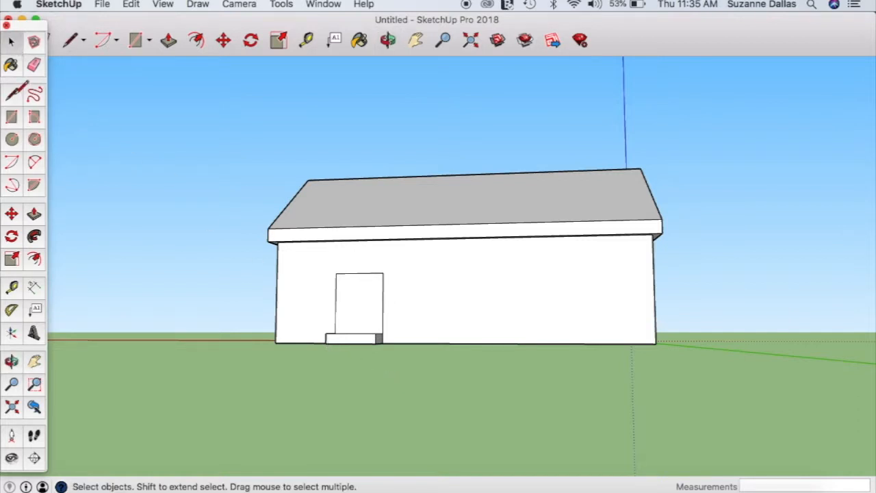
{"action": "left_click", "coordinate": [11, 93]}
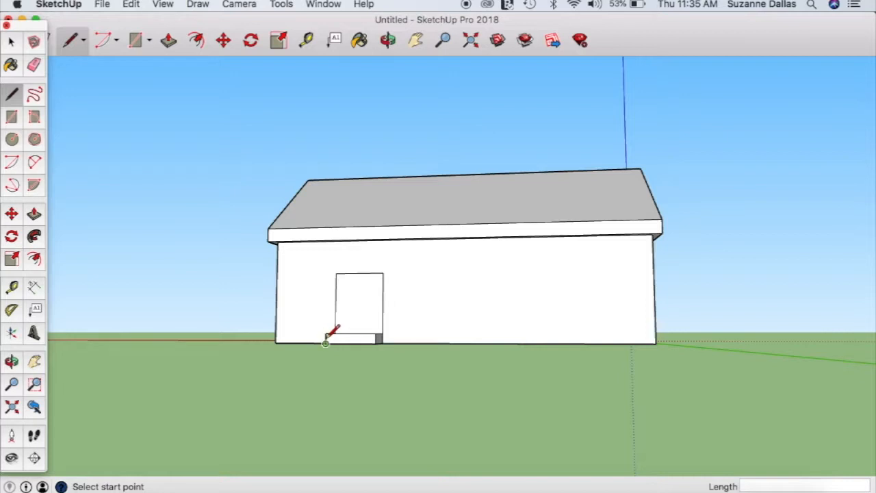
{"action": "scroll", "coordinate": [327, 333], "scroll_direction": "up", "scroll_amount": 5}
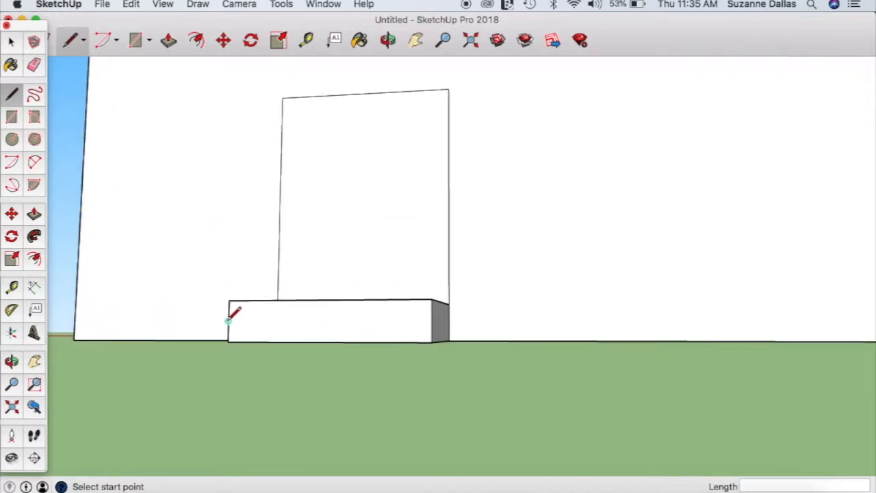
{"action": "left_click", "coordinate": [228, 320]}
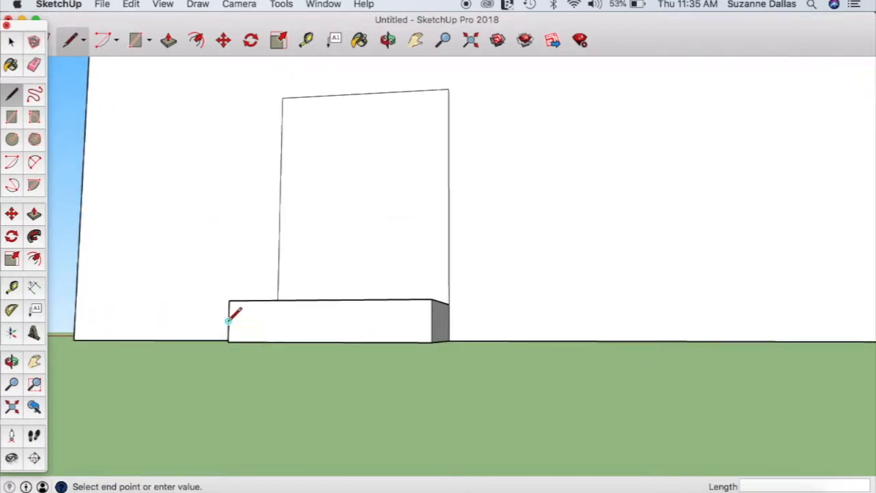
{"action": "left_click", "coordinate": [432, 320]}
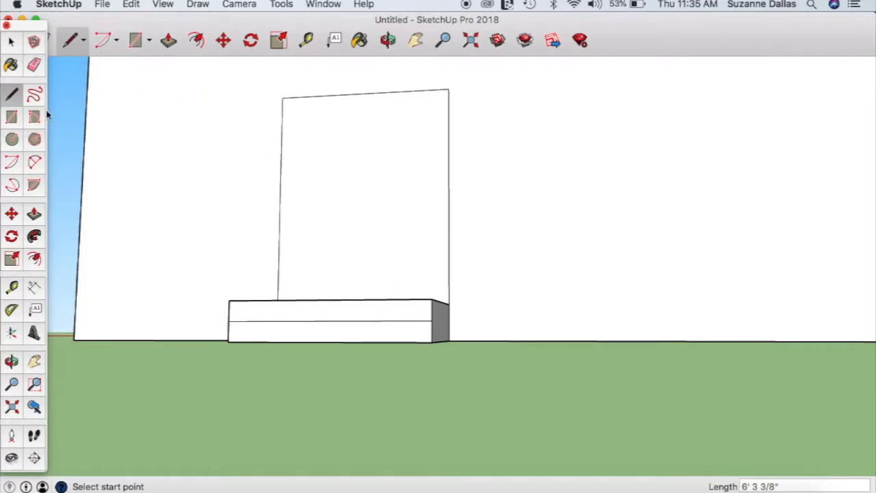
- Push/Pull the lower half of the doorstep's front face about 1' 8 5/8" outward to make a second, lower step
{"action": "left_click", "coordinate": [34, 216]}
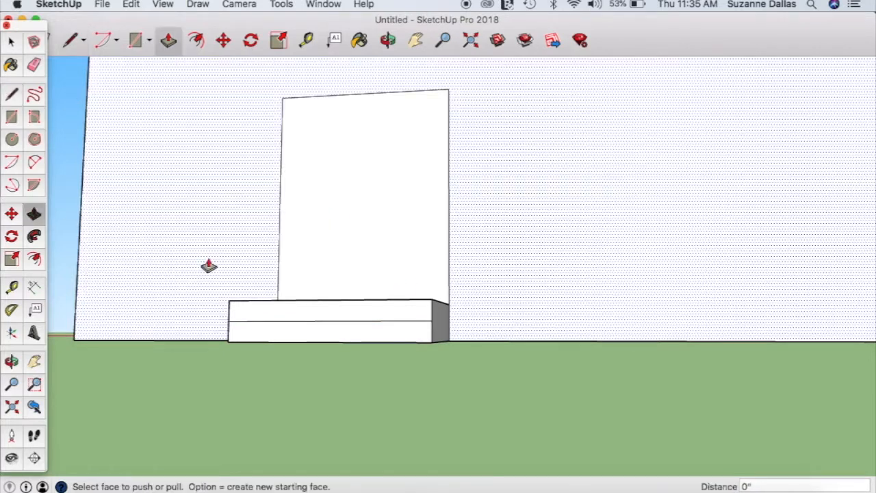
{"action": "left_click", "coordinate": [388, 39]}
{"action": "left_click_drag", "start_coordinate": [583, 377], "coordinate": [342, 355]}
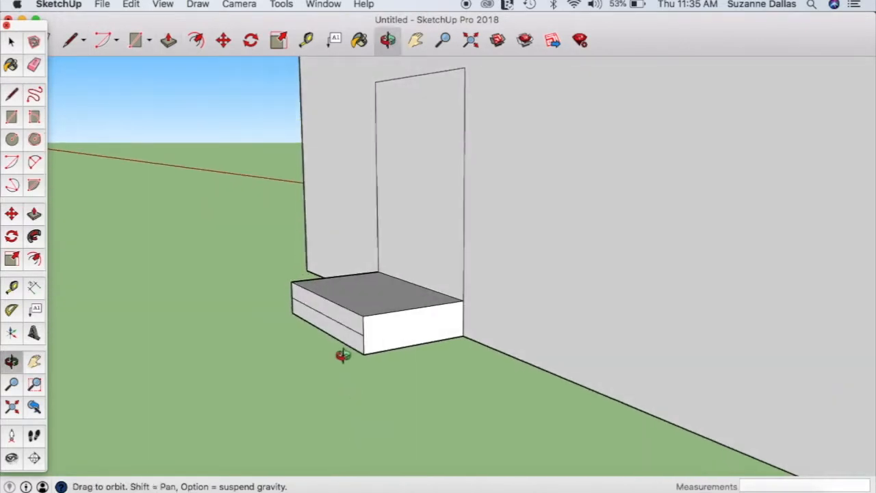
{"action": "left_click", "coordinate": [169, 41]}
{"action": "left_click_drag", "start_coordinate": [318, 328], "coordinate": [272, 350]}
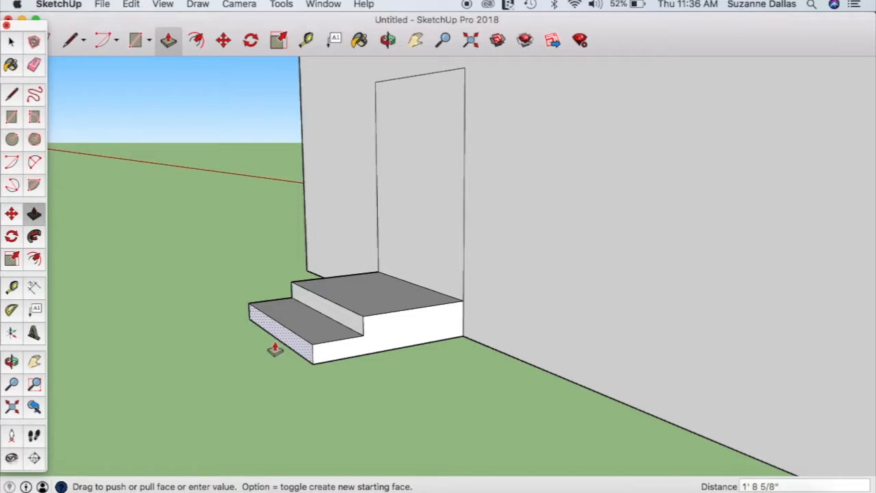
{"action": "left_click", "coordinate": [274, 350]}
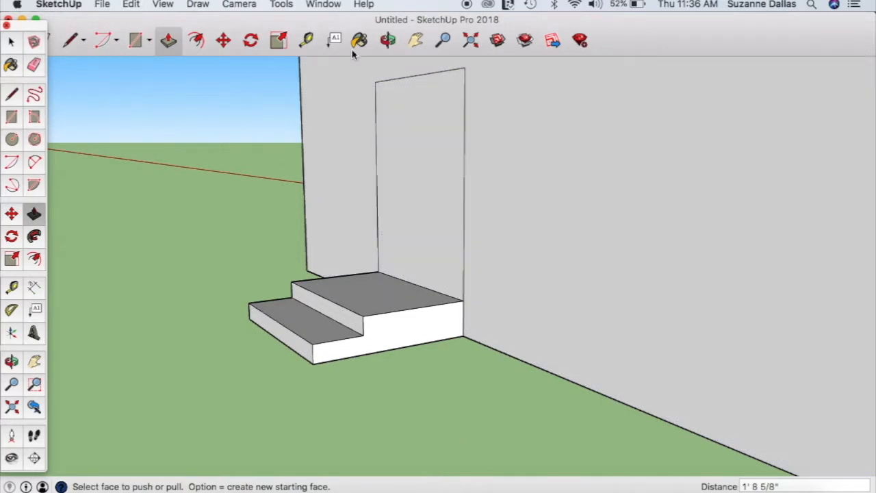
- Draw a rectangular window outline about 16' 1" wide and 6' 2" high with lines on the long wall beside the door
{"action": "left_click", "coordinate": [387, 39]}
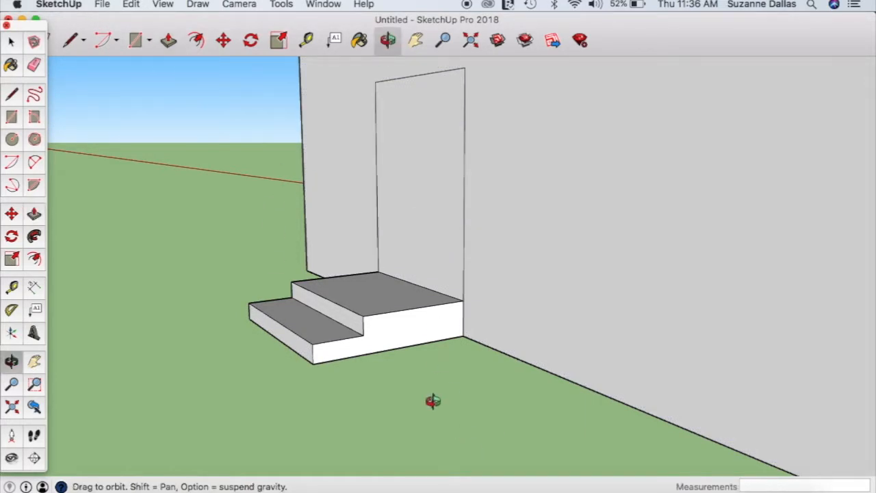
{"action": "left_click_drag", "start_coordinate": [432, 401], "coordinate": [664, 393]}
{"action": "scroll", "coordinate": [664, 393], "scroll_direction": "down", "scroll_amount": 5}
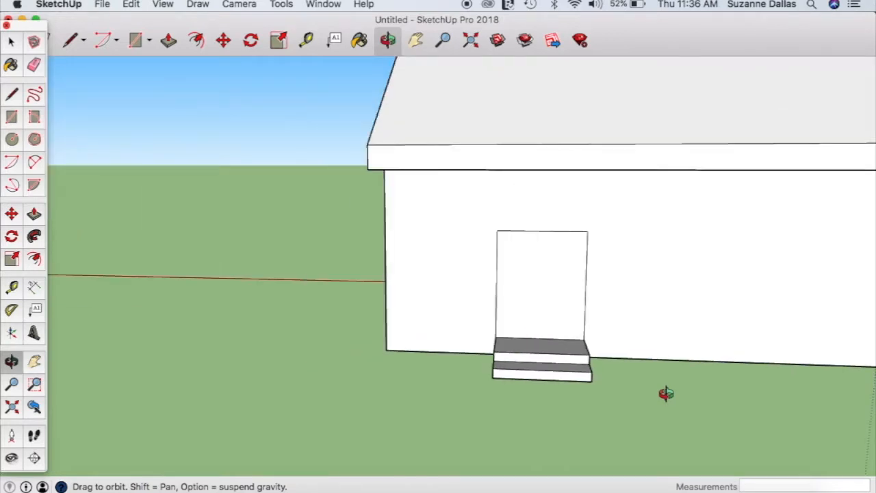
{"action": "left_click", "coordinate": [415, 40]}
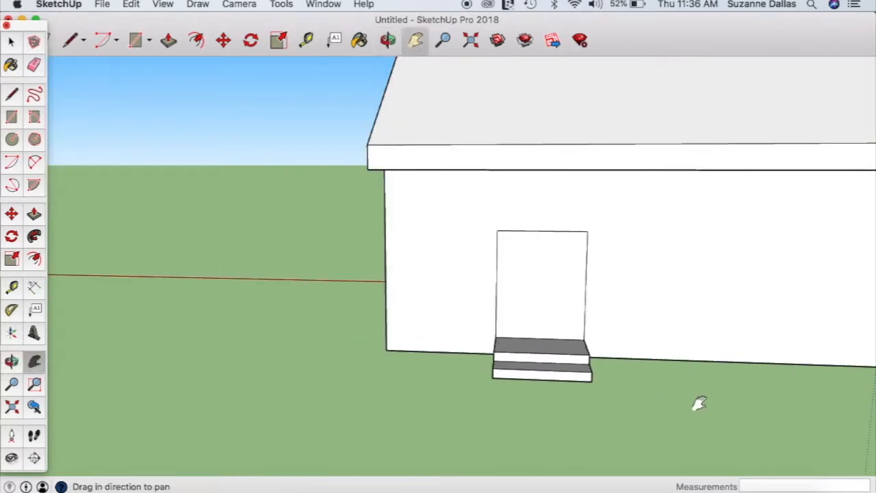
{"action": "left_click_drag", "start_coordinate": [696, 404], "coordinate": [332, 411]}
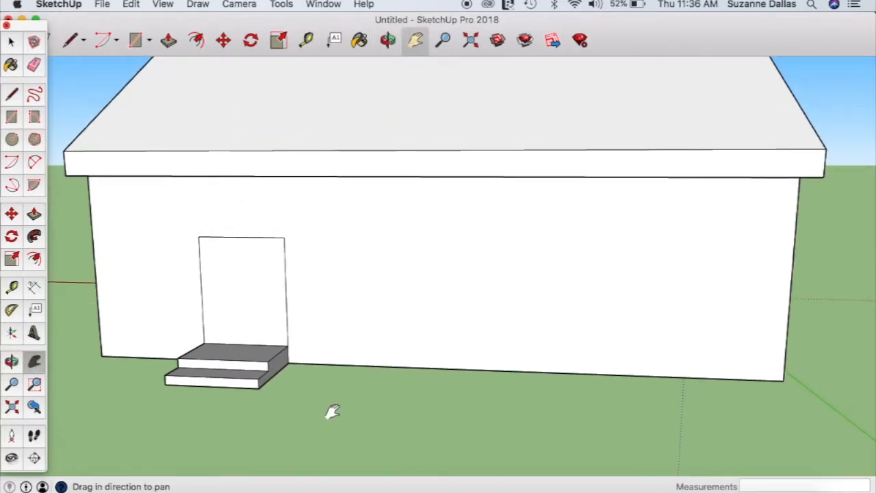
{"action": "left_click", "coordinate": [11, 94]}
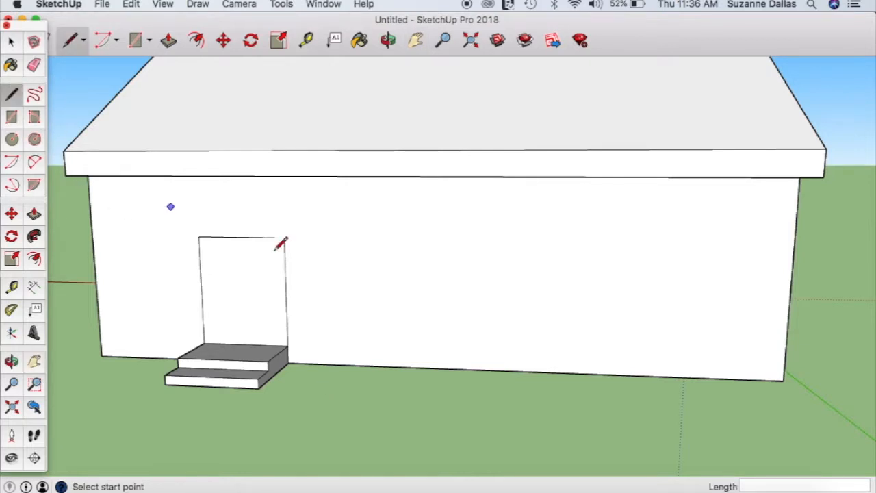
{"action": "left_click", "coordinate": [391, 217]}
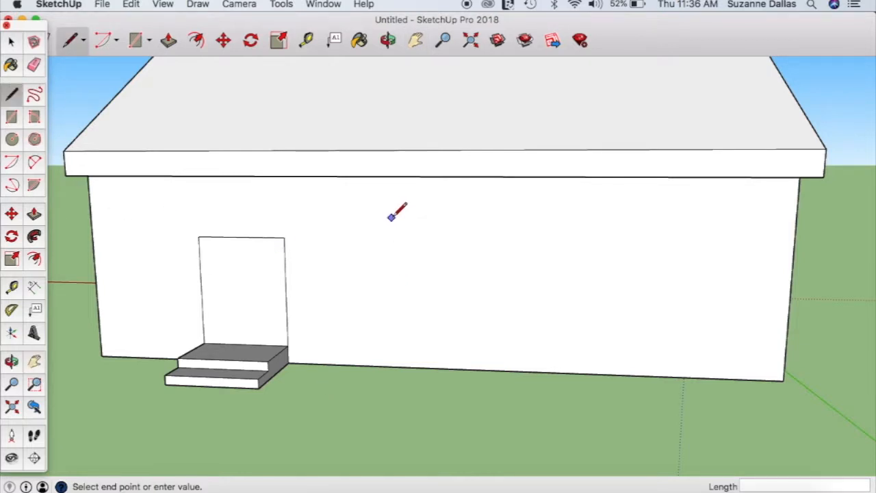
{"action": "left_click", "coordinate": [392, 307]}
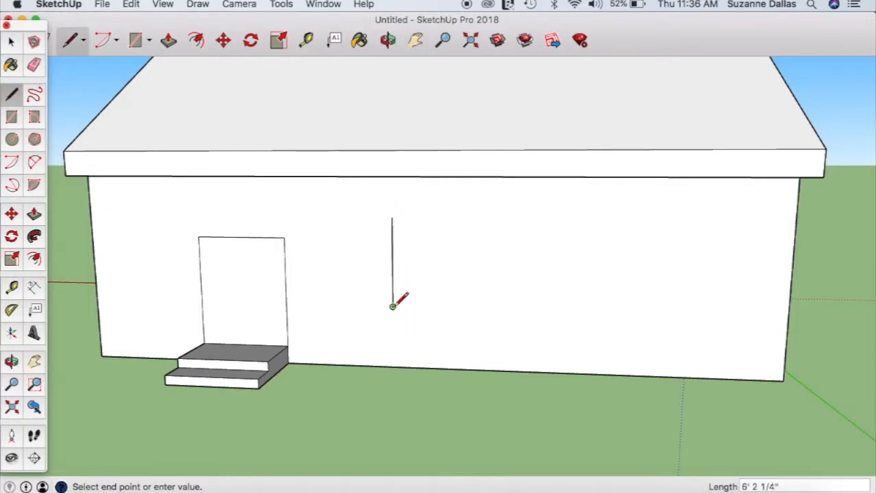
{"action": "left_click", "coordinate": [630, 312]}
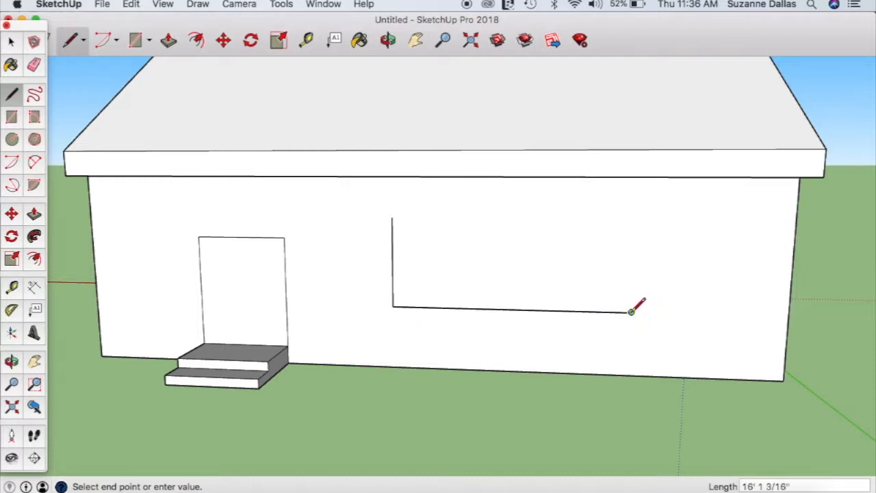
{"action": "left_click", "coordinate": [636, 217]}
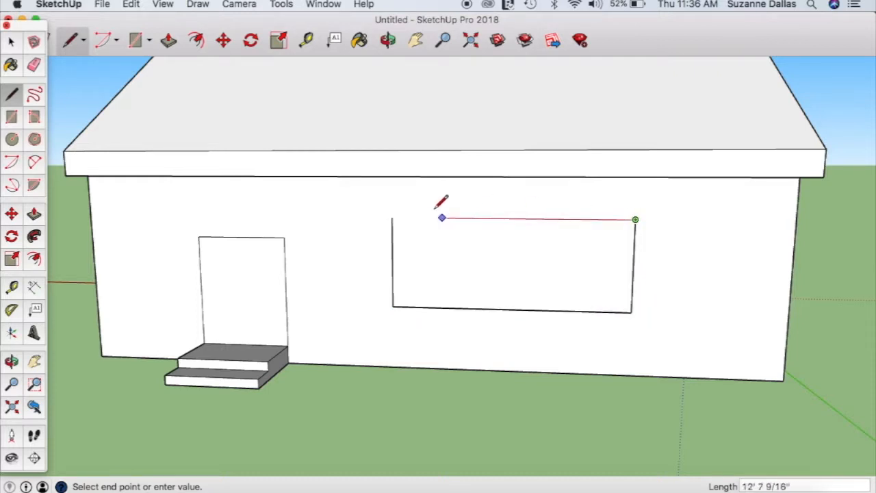
{"action": "left_click", "coordinate": [392, 218]}
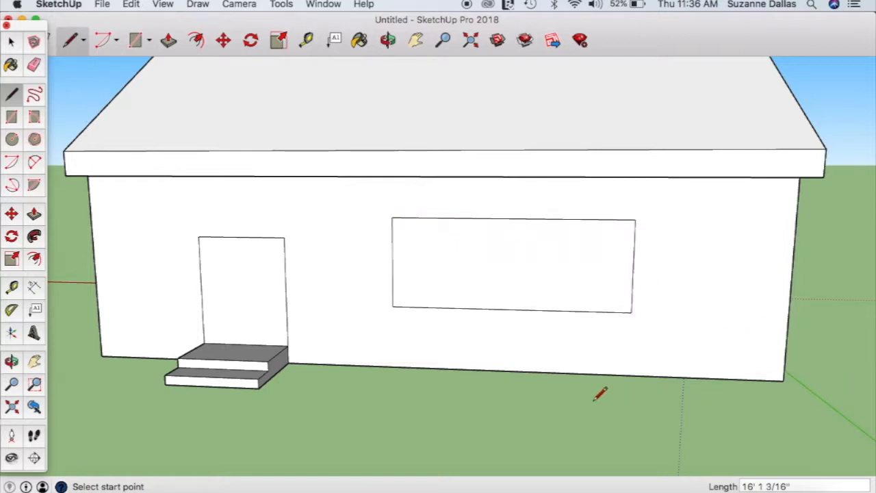
- Draw a rectangle about 40' 7" by 50' 10" on the empty ground beside the house
{"action": "scroll", "coordinate": [493, 280], "scroll_direction": "down", "scroll_amount": 6}
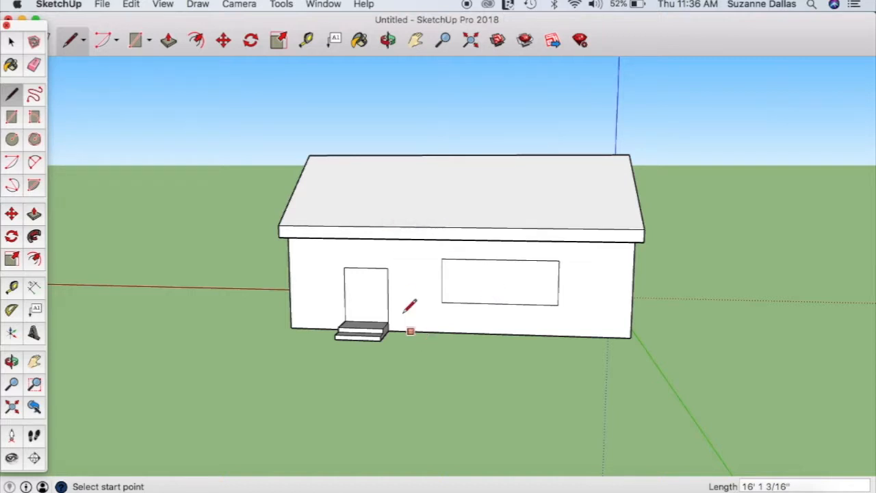
{"action": "left_click", "coordinate": [387, 41]}
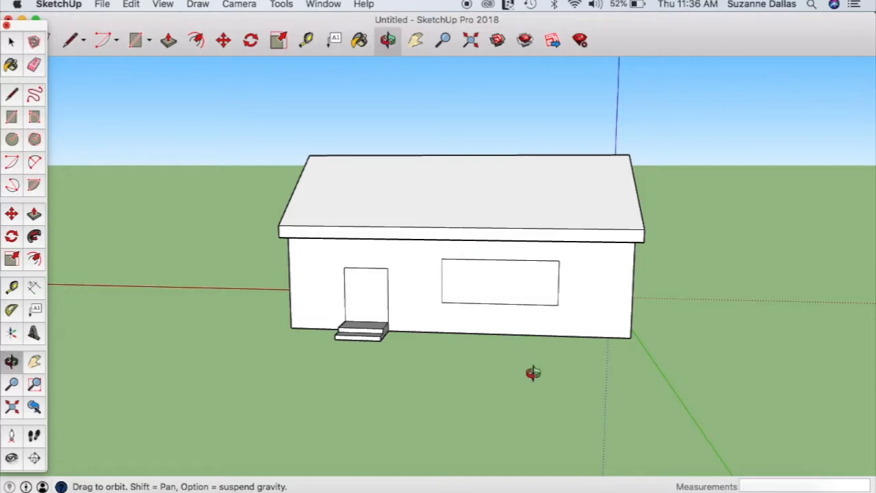
{"action": "left_click_drag", "start_coordinate": [532, 371], "coordinate": [471, 398]}
{"action": "scroll", "coordinate": [471, 399], "scroll_direction": "up", "scroll_amount": 3}
{"action": "scroll", "coordinate": [470, 398], "scroll_direction": "down", "scroll_amount": 6}
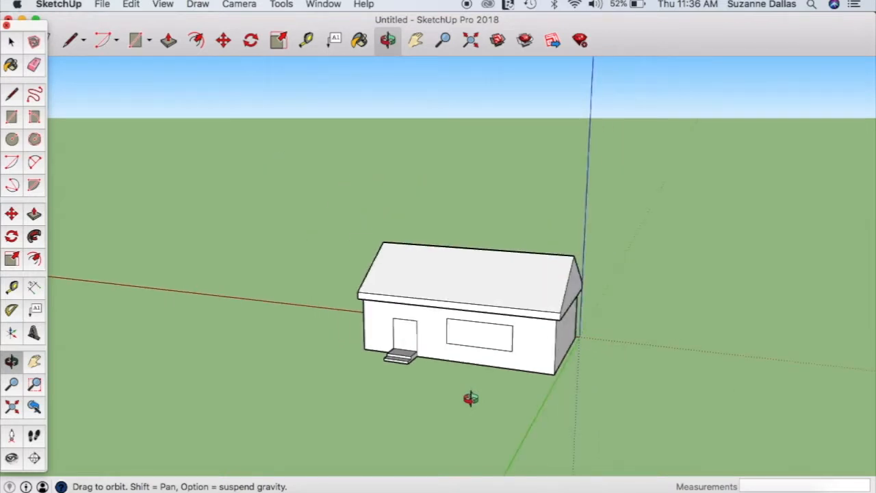
{"action": "left_click", "coordinate": [415, 41]}
{"action": "left_click_drag", "start_coordinate": [625, 244], "coordinate": [341, 188]}
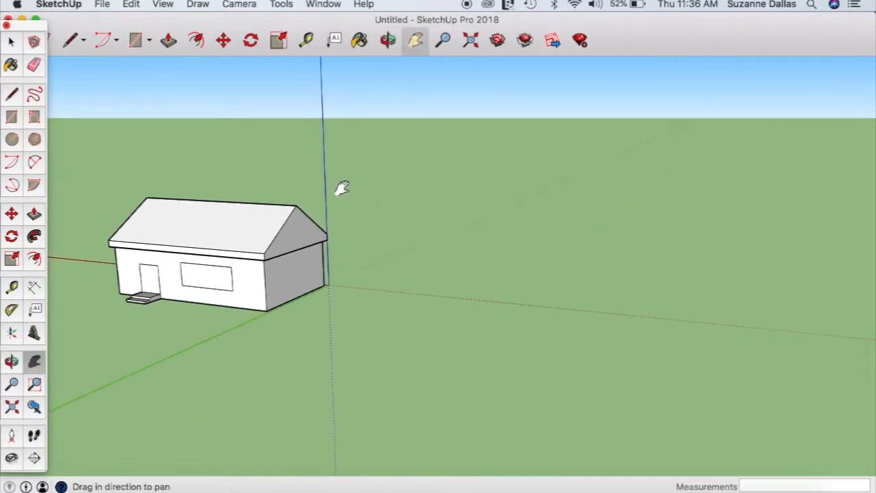
{"action": "left_click", "coordinate": [11, 118]}
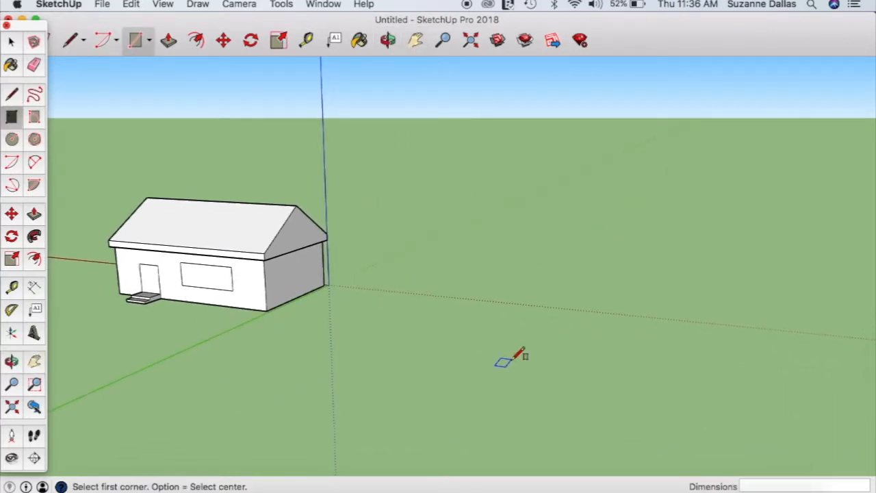
{"action": "left_click", "coordinate": [438, 288]}
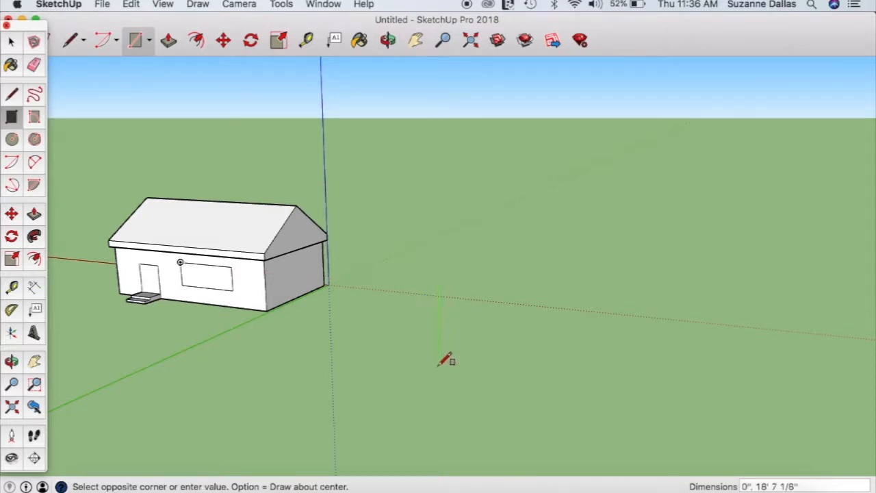
{"action": "left_click", "coordinate": [589, 402]}
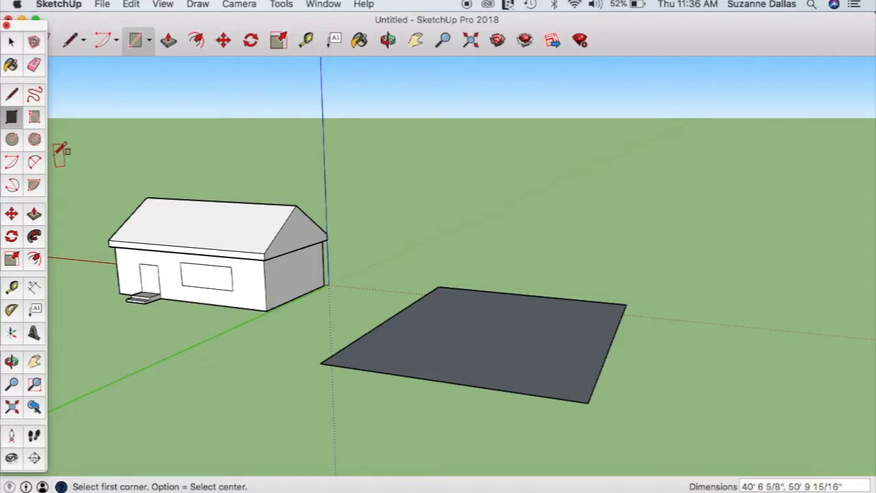
- Try to Push/Pull the ground rectangle up about 9 7/16" into a thin slab, and undo it
{"action": "left_click", "coordinate": [34, 215]}
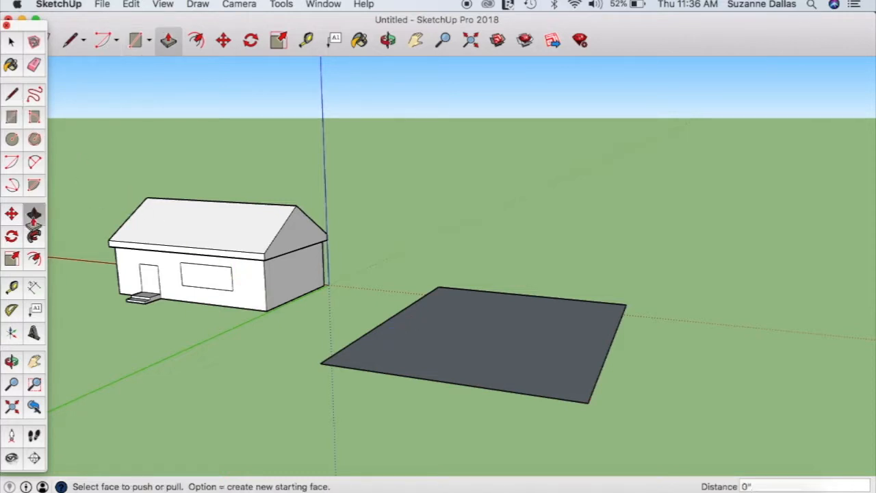
{"action": "left_click", "coordinate": [500, 367]}
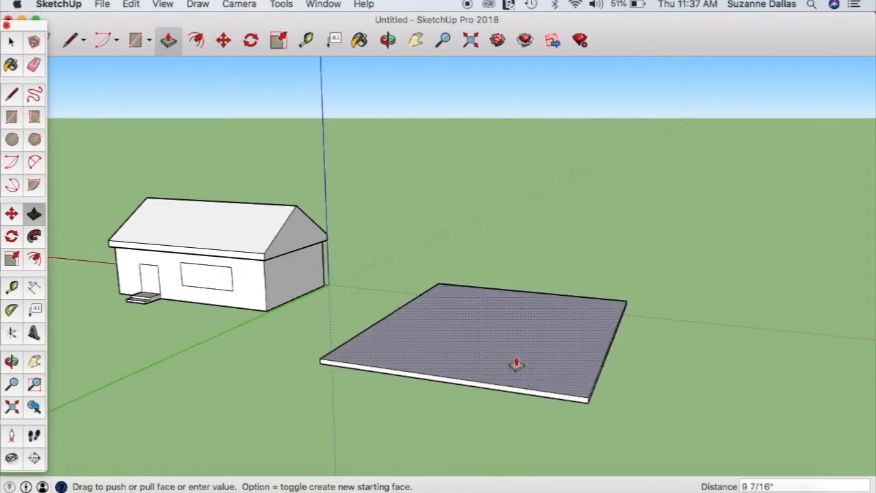
{"action": "left_click", "coordinate": [516, 362]}
{"action": "key", "text": "super+z"}
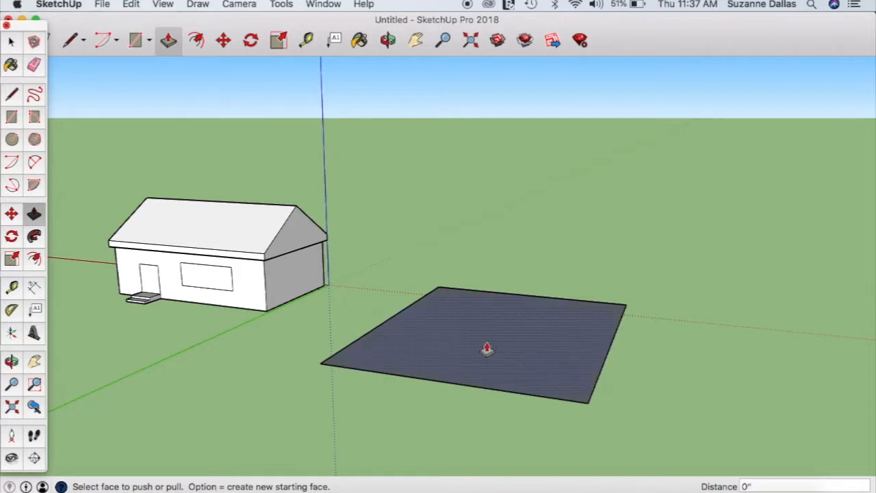
- Offset the ground rectangle's edges slightly inward to outline a narrow wall border around it
{"action": "left_click", "coordinate": [13, 94]}
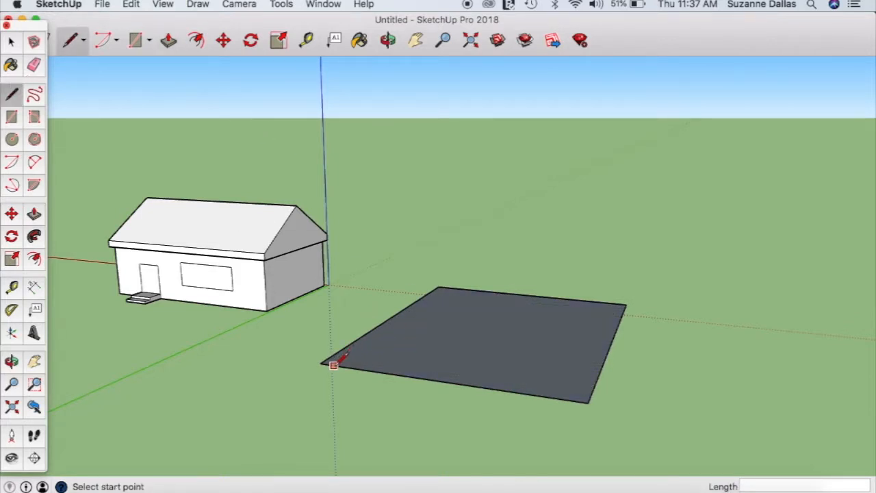
{"action": "left_click", "coordinate": [34, 259]}
{"action": "left_click", "coordinate": [513, 355]}
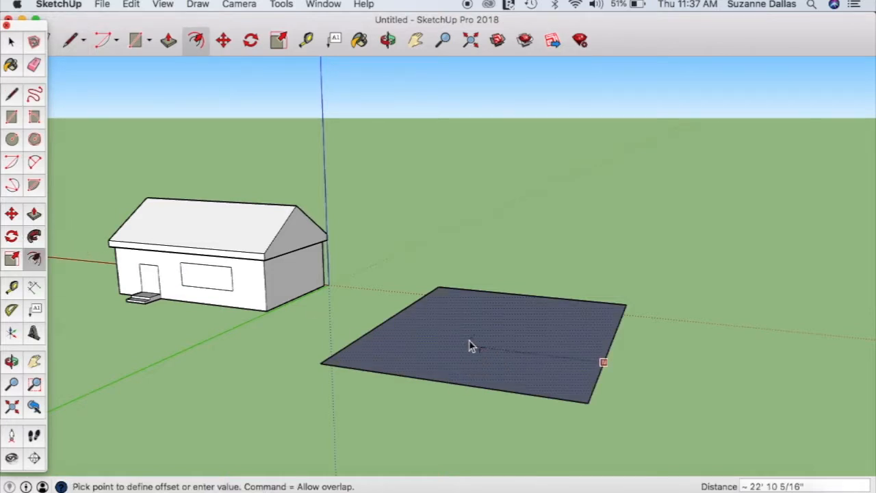
{"action": "left_click", "coordinate": [597, 363]}
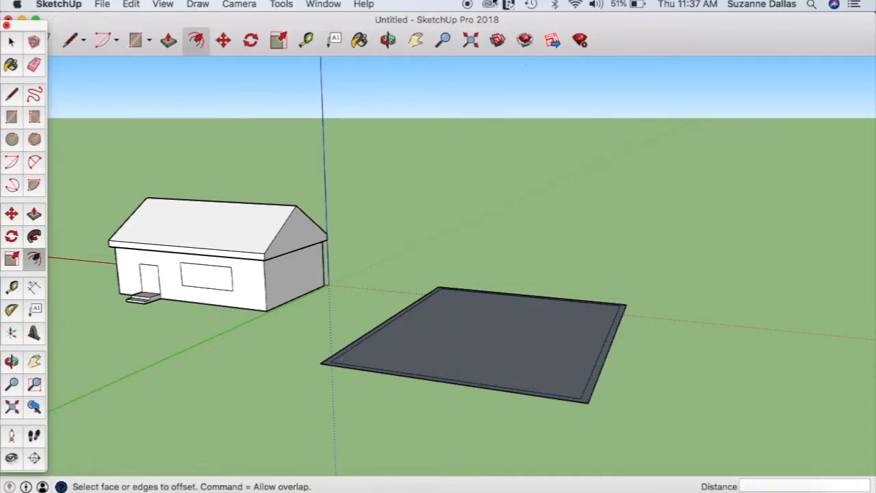
- Select the ground rectangle with its offset border and move it across the ground away from the house
{"action": "left_click", "coordinate": [387, 40]}
{"action": "left_click_drag", "start_coordinate": [733, 280], "coordinate": [540, 320]}
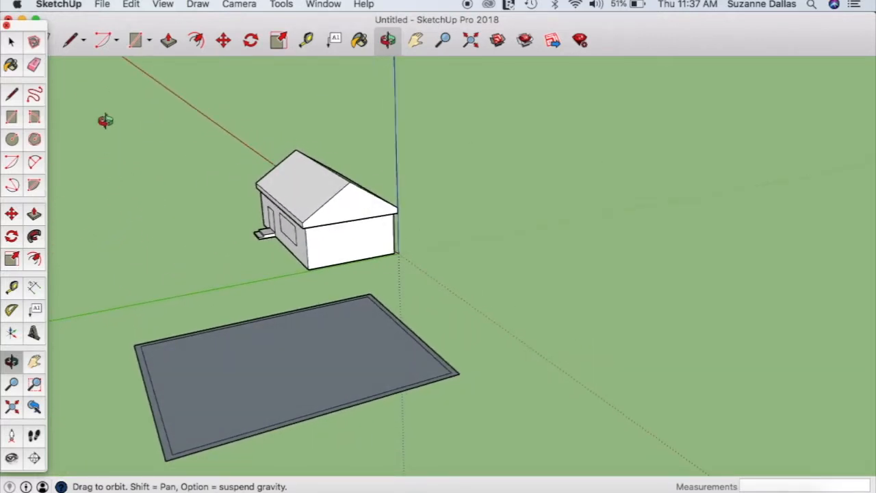
{"action": "left_click", "coordinate": [10, 43]}
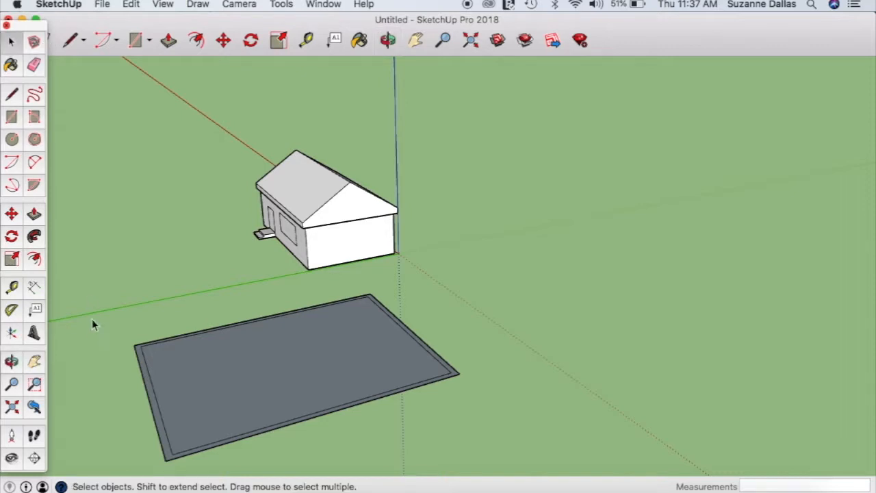
{"action": "left_click_drag", "start_coordinate": [88, 320], "coordinate": [490, 478]}
{"action": "left_click_drag", "start_coordinate": [113, 282], "coordinate": [498, 411]}
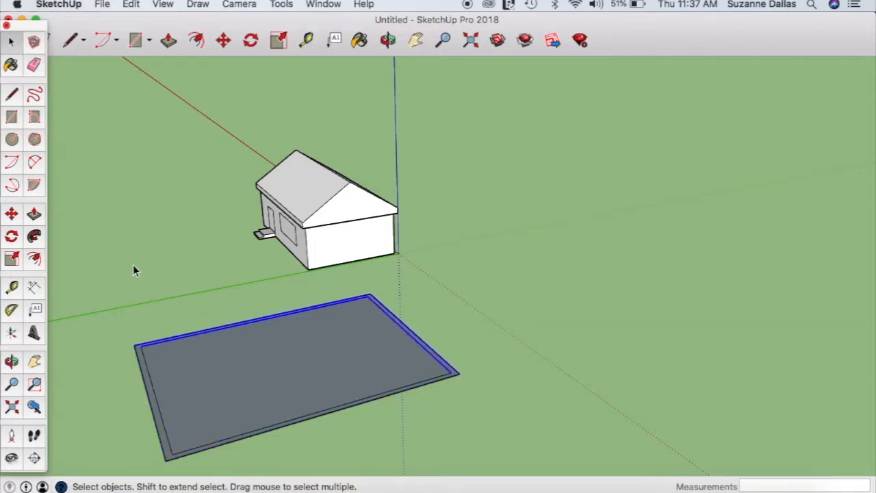
{"action": "left_click_drag", "start_coordinate": [92, 284], "coordinate": [469, 483]}
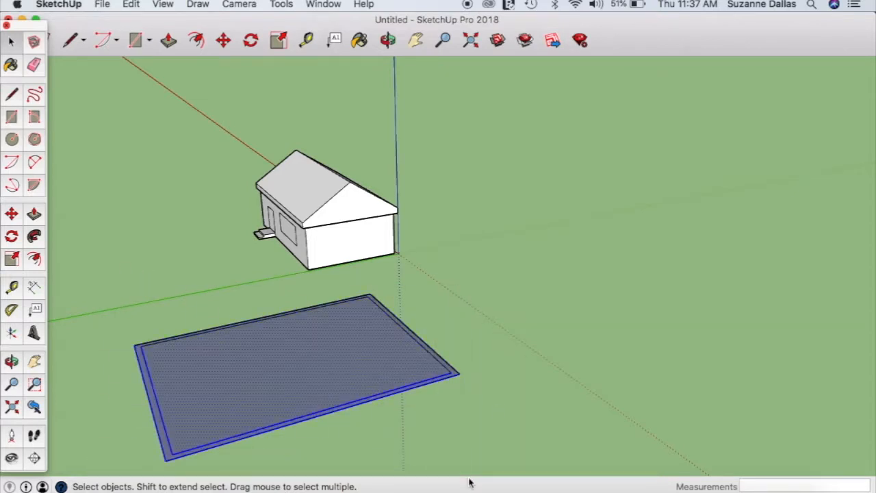
{"action": "left_click_drag", "start_coordinate": [108, 311], "coordinate": [472, 438]}
{"action": "left_click", "coordinate": [10, 213]}
{"action": "left_click", "coordinate": [299, 373]}
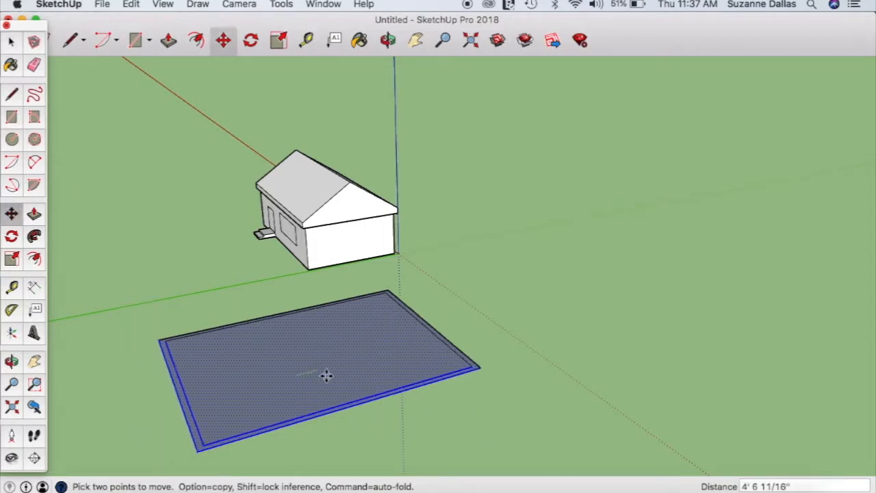
{"action": "left_click", "coordinate": [381, 351]}
{"action": "left_click", "coordinate": [552, 289]}
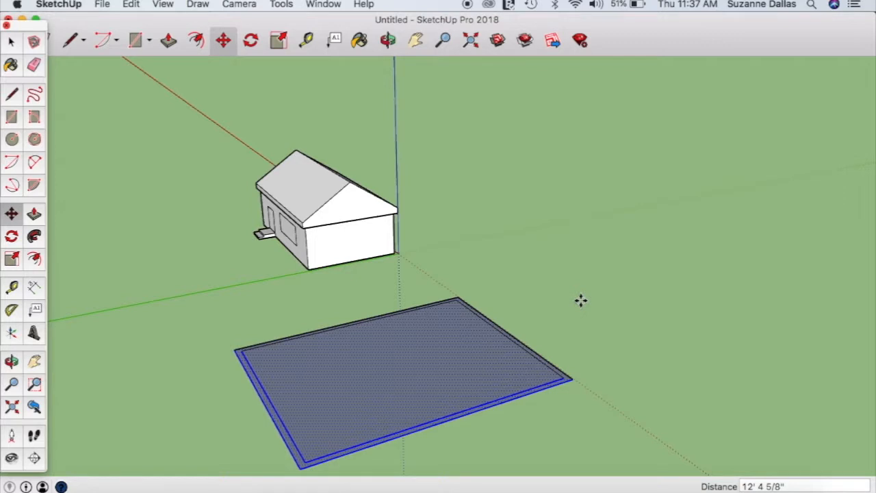
{"action": "left_click", "coordinate": [580, 299]}
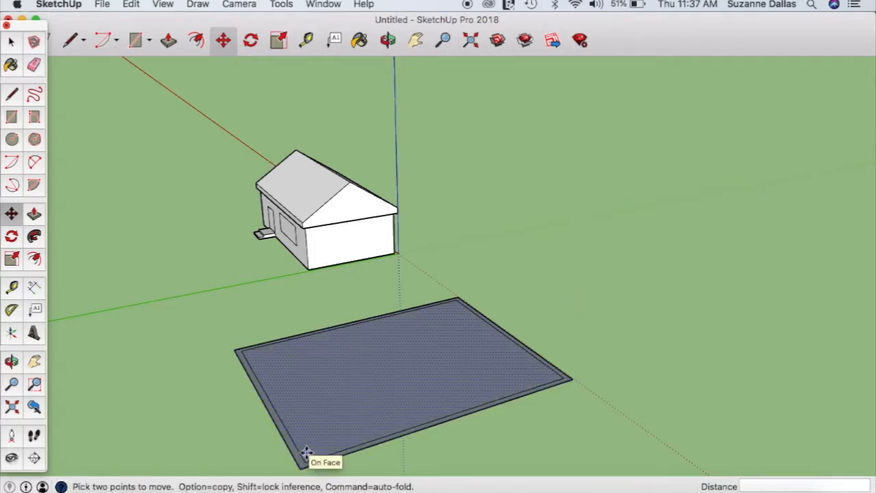
- Push/Pull the narrow border around the rectangle up about 12' 1 9/16" to form outer walls
{"action": "left_click", "coordinate": [33, 217]}
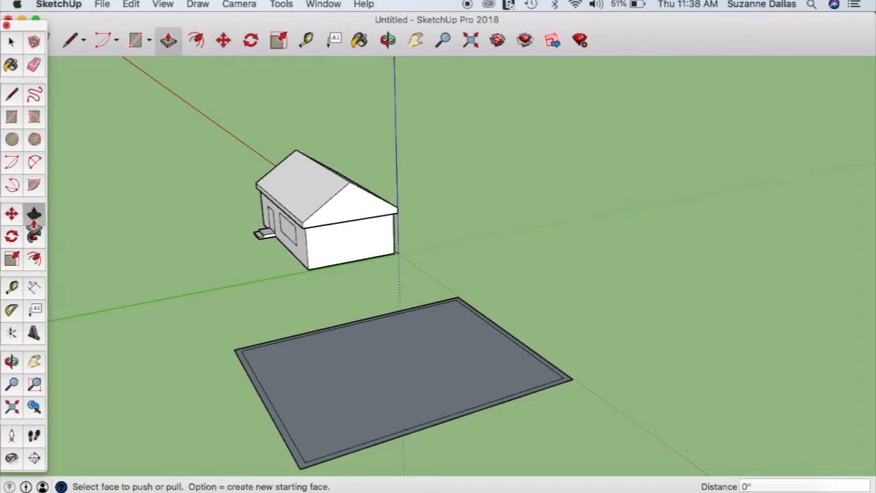
{"action": "left_click_drag", "start_coordinate": [272, 417], "coordinate": [279, 351]}
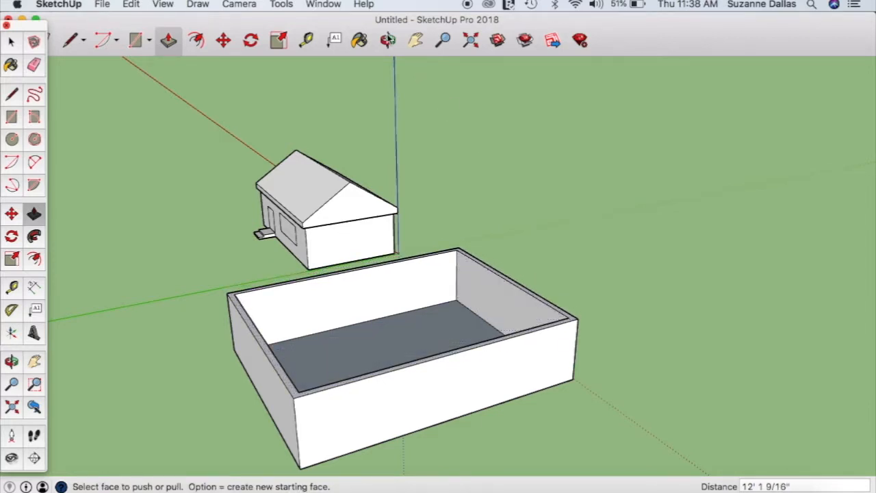
- Draw an L-shaped line on the floor around the back corner, with segments about 18' 8" and 14' 6" long between the walls
{"action": "left_click", "coordinate": [387, 40]}
{"action": "left_click_drag", "start_coordinate": [557, 222], "coordinate": [639, 280]}
{"action": "left_click", "coordinate": [71, 41]}
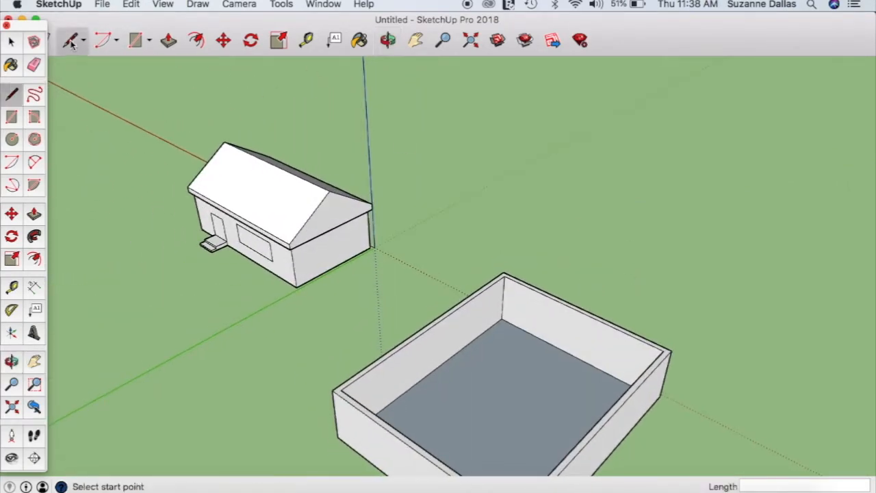
{"action": "left_click", "coordinate": [462, 348]}
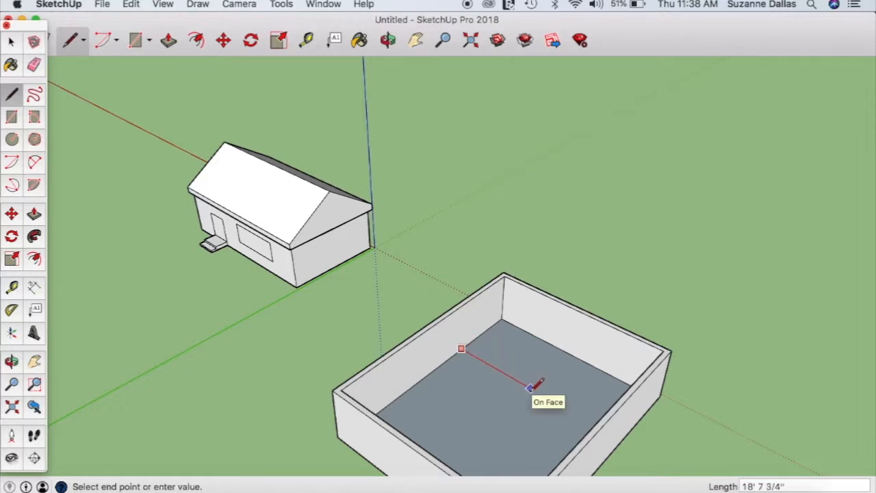
{"action": "left_click", "coordinate": [530, 388]}
{"action": "left_click", "coordinate": [569, 354]}
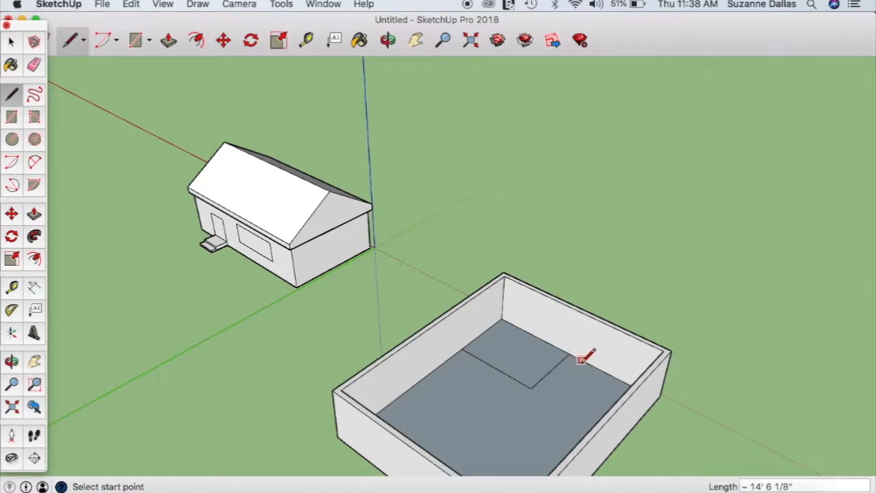
- Draw a second, parallel L-shaped line just outside the first, with segments about 21' 2" and 17' 2" long
{"action": "left_click", "coordinate": [455, 353]}
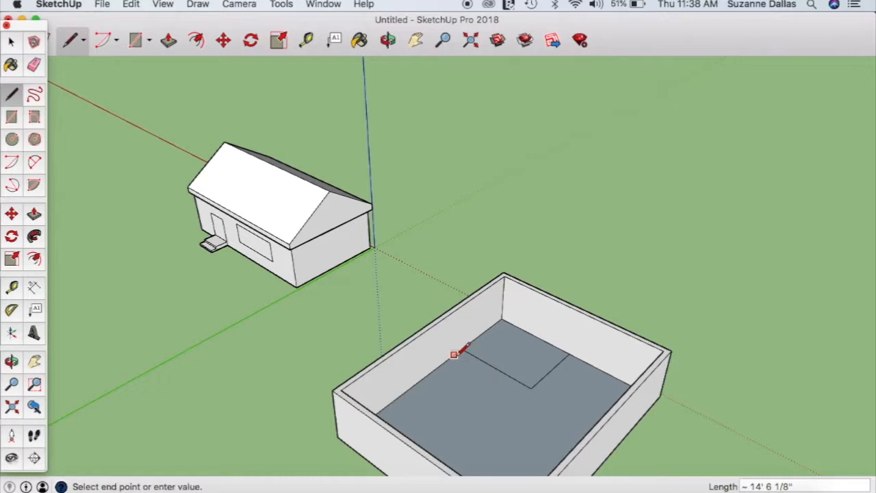
{"action": "left_click", "coordinate": [534, 401]}
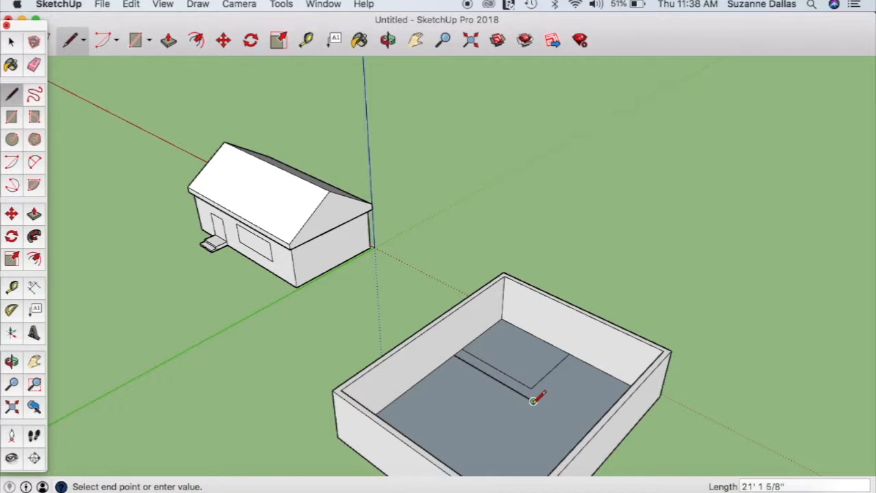
{"action": "left_click", "coordinate": [580, 361]}
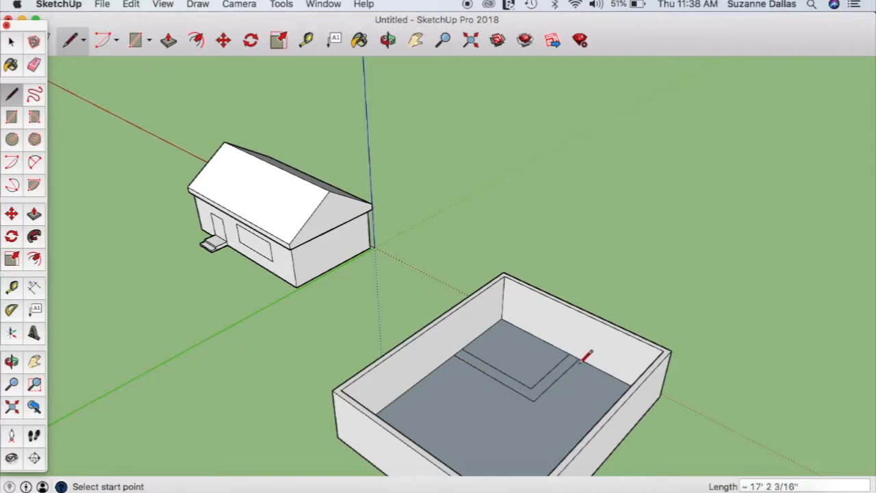
{"action": "left_click", "coordinate": [35, 215]}
{"action": "left_click", "coordinate": [524, 389]}
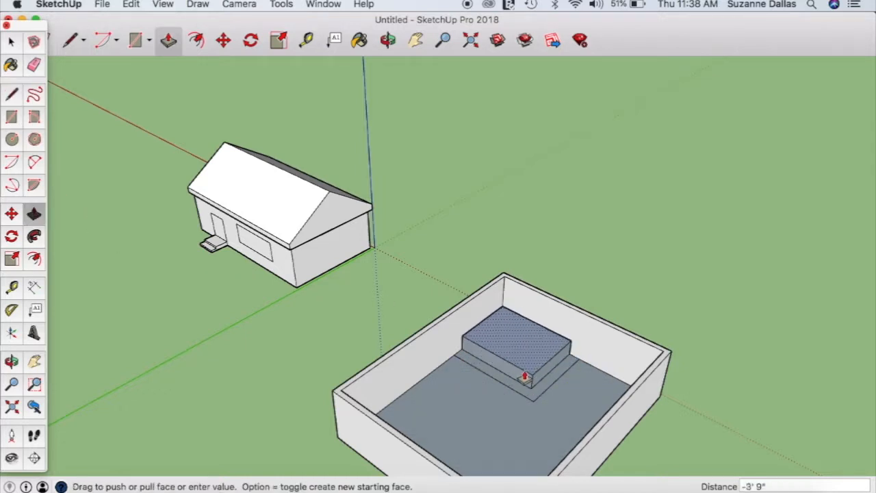
{"action": "key", "text": "Escape"}
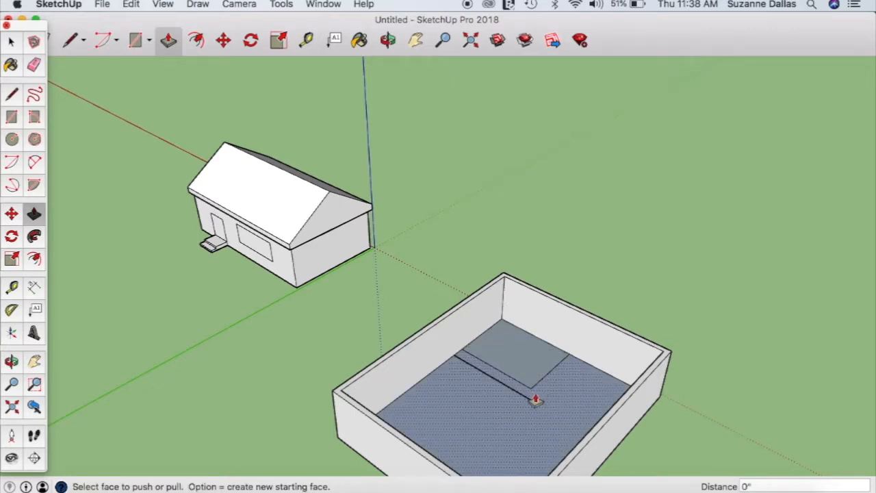
- Redraw the outer L's missing segment to the wall, about 17' 2", and Push/Pull the L-shaped strip up 12' 1 9/16" to form interior walls
{"action": "left_click", "coordinate": [70, 40]}
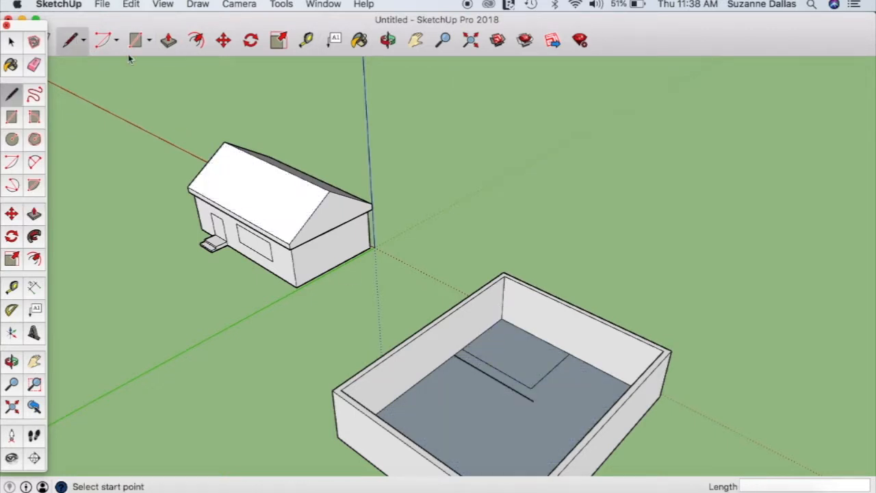
{"action": "left_click", "coordinate": [533, 400]}
{"action": "left_click", "coordinate": [580, 359]}
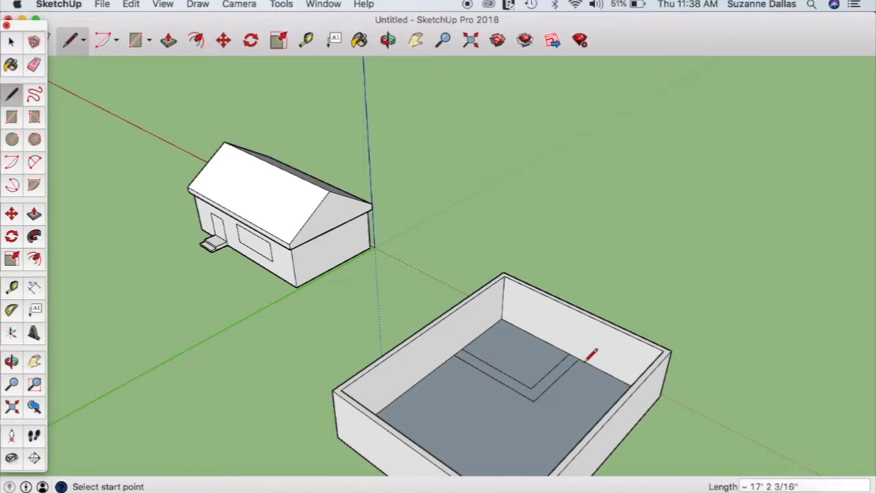
{"action": "left_click", "coordinate": [168, 41]}
{"action": "mouse_move", "coordinate": [503, 383]}
{"action": "left_mouse_down"}
{"action": "mouse_move", "coordinate": [494, 342]}
{"action": "mouse_move", "coordinate": [442, 319]}
{"action": "mouse_move", "coordinate": [435, 331]}
{"action": "left_mouse_up"}
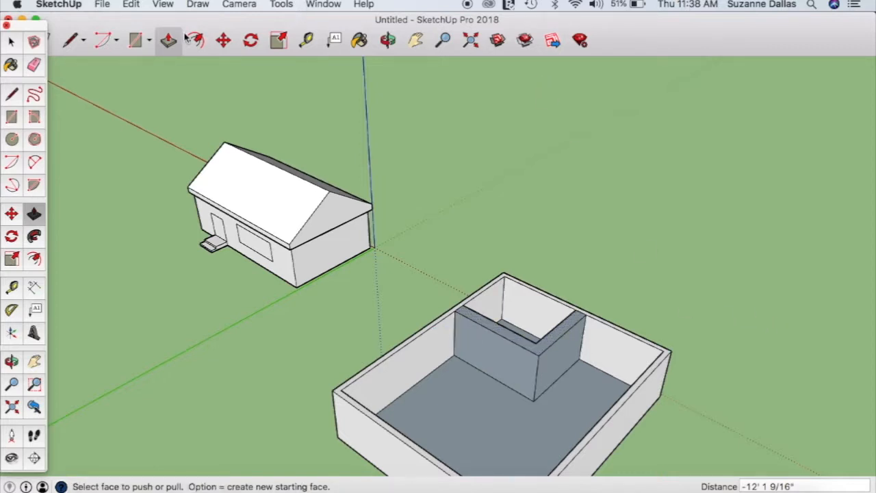
- Draw a rectangular door outline about 6' 8 9/16" high, rising from the floor on the interior room's wall
{"action": "left_click", "coordinate": [387, 41]}
{"action": "left_click_drag", "start_coordinate": [735, 366], "coordinate": [682, 370]}
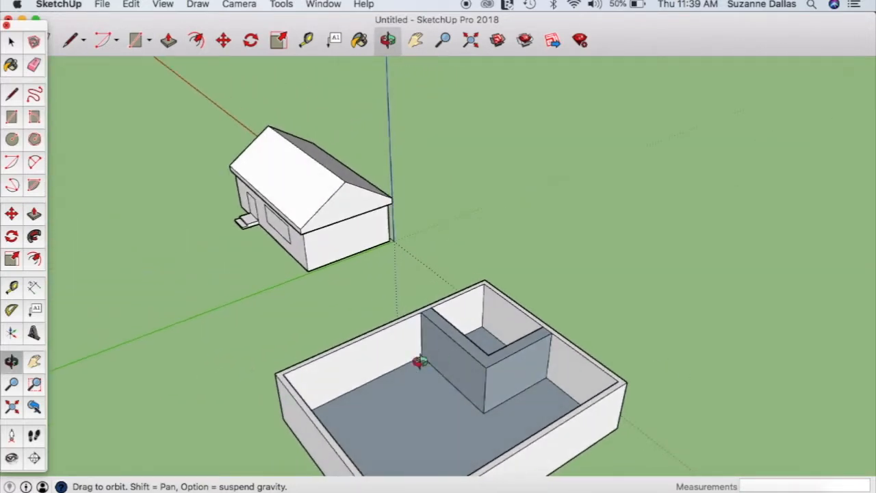
{"action": "left_click", "coordinate": [70, 41]}
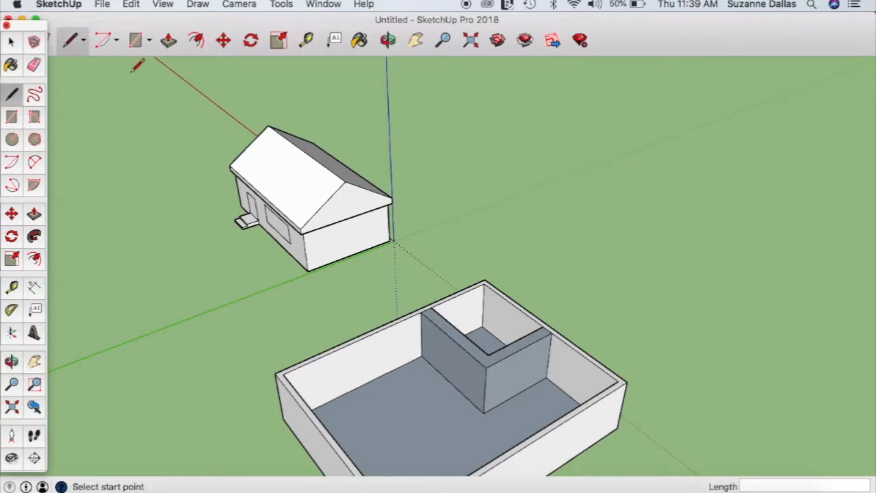
{"action": "left_click", "coordinate": [440, 372]}
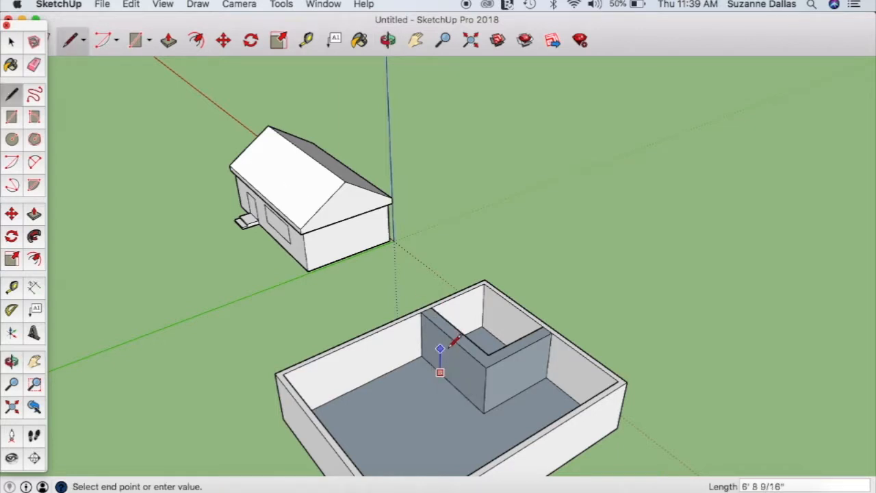
{"action": "left_click", "coordinate": [440, 348]}
{"action": "left_click", "coordinate": [465, 373]}
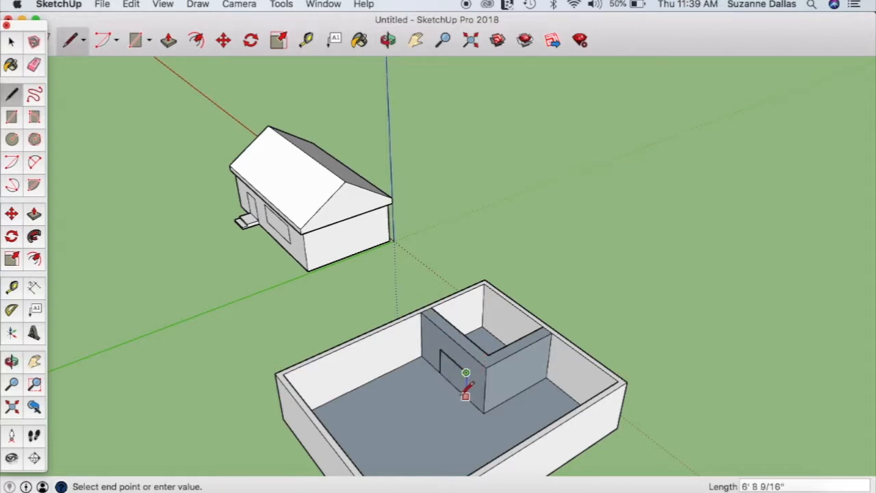
{"action": "left_click", "coordinate": [465, 396]}
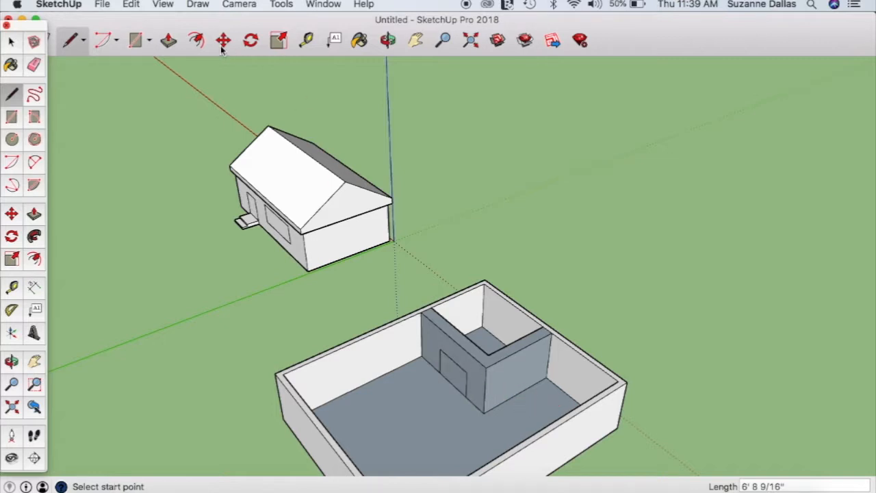
- Push/Pull the door outline about 4' 5 9/16" into the interior wall and delete the face seen through the opening
{"action": "left_click", "coordinate": [169, 39]}
{"action": "left_click", "coordinate": [453, 370]}
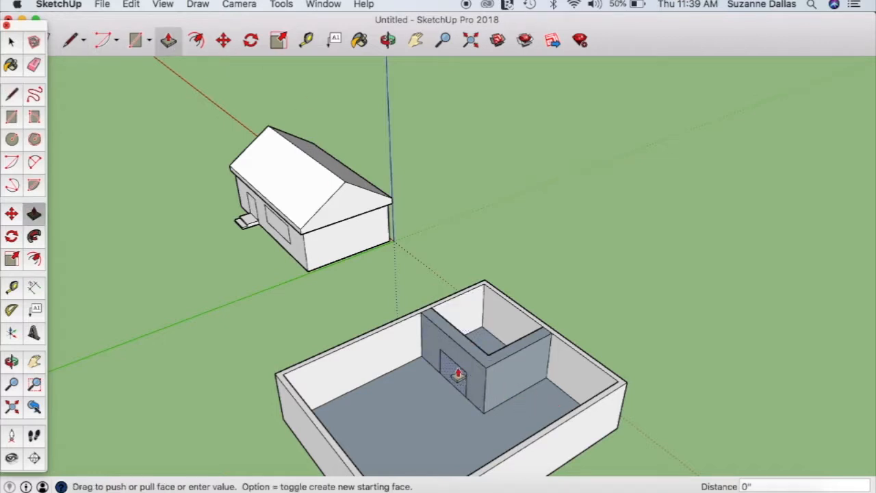
{"action": "left_click", "coordinate": [473, 361]}
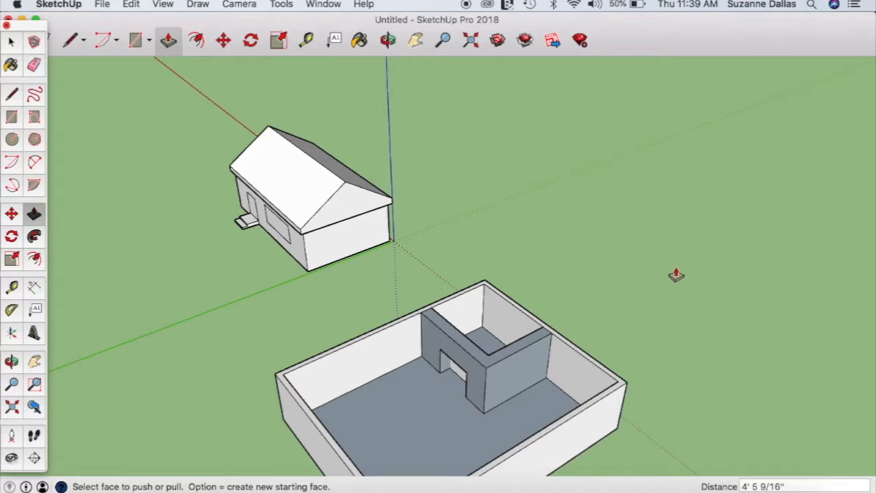
{"action": "left_click", "coordinate": [388, 40]}
{"action": "left_click_drag", "start_coordinate": [658, 266], "coordinate": [726, 225]}
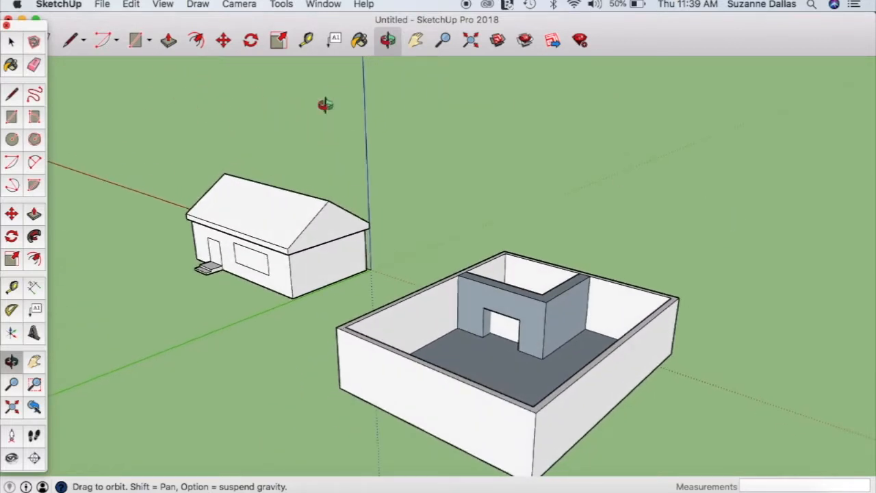
{"action": "left_click", "coordinate": [12, 43]}
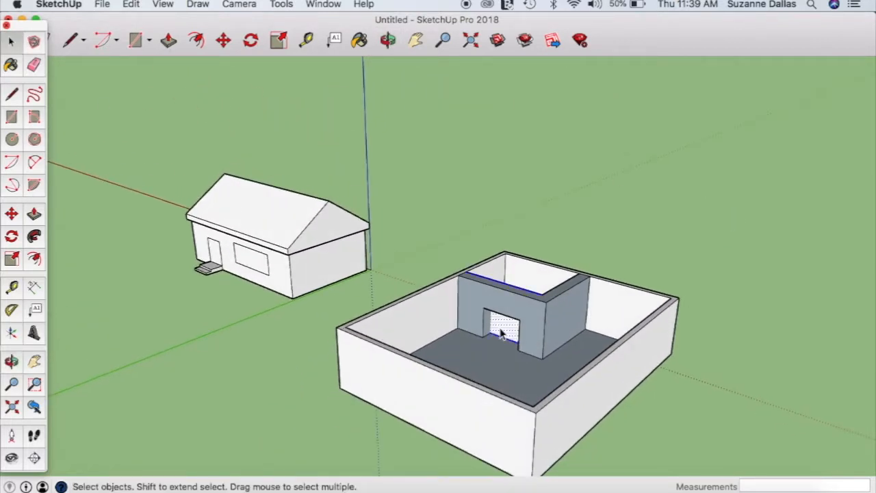
{"action": "key", "text": "Delete"}
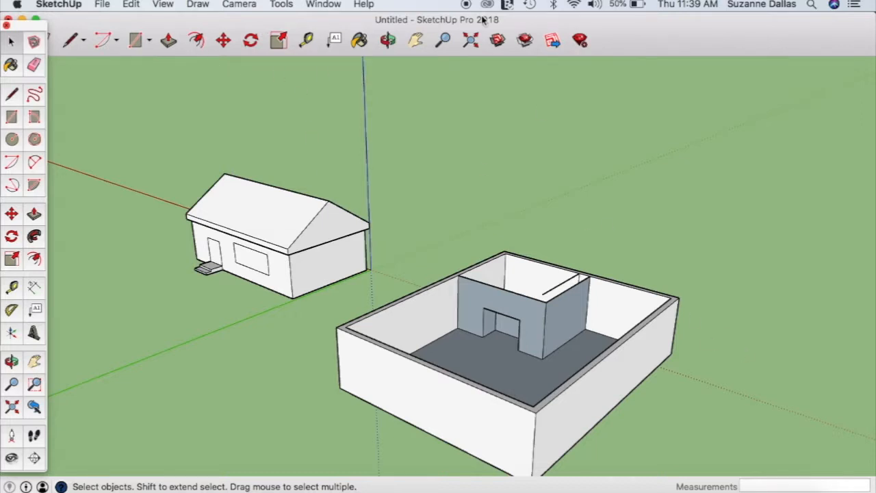
- Draw a line about 137' 10 13/16" long from the open ground behind the open-topped building to its back wall
{"action": "left_click", "coordinate": [387, 40]}
{"action": "left_click_drag", "start_coordinate": [709, 351], "coordinate": [463, 487]}
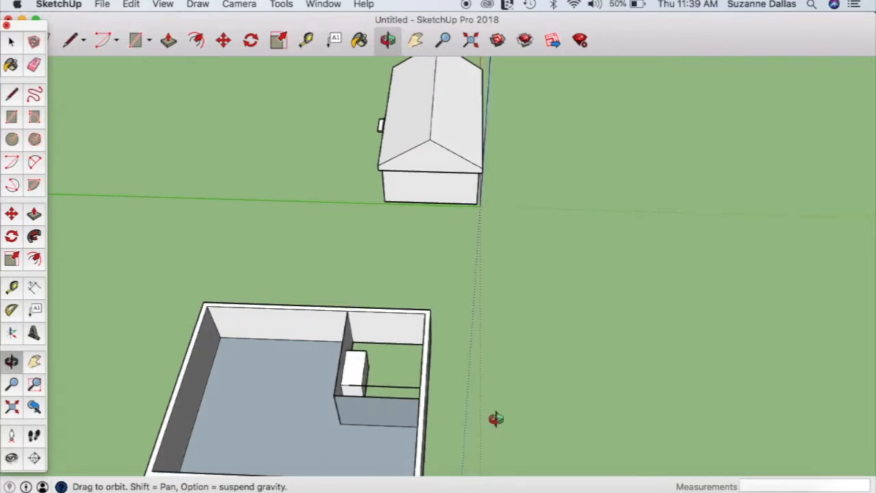
{"action": "left_click_drag", "start_coordinate": [494, 417], "coordinate": [570, 424]}
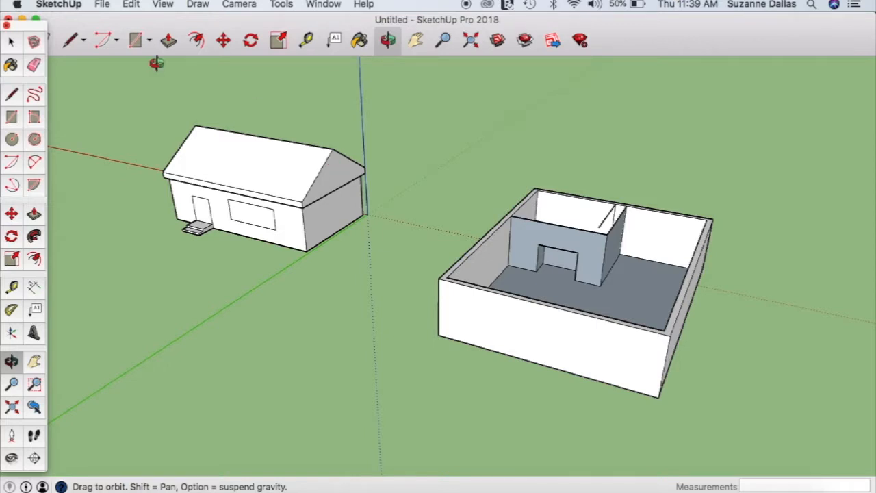
{"action": "left_click", "coordinate": [70, 42]}
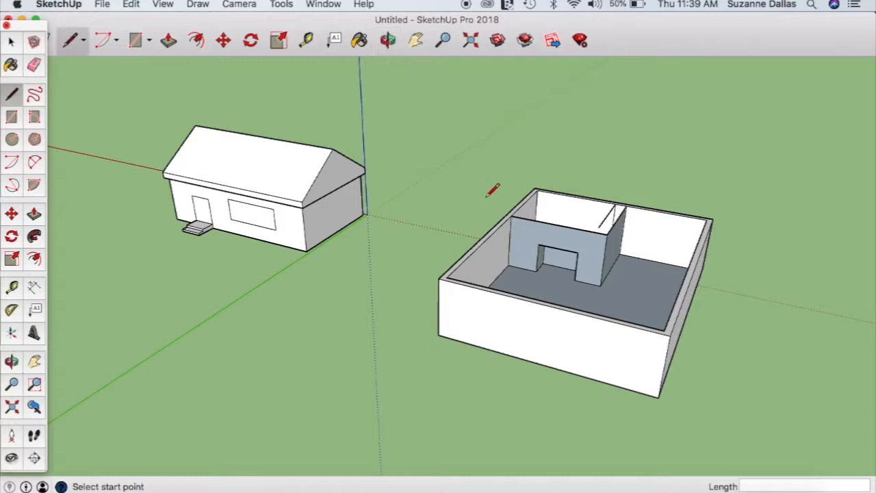
{"action": "left_click", "coordinate": [403, 143]}
{"action": "left_click", "coordinate": [618, 202]}
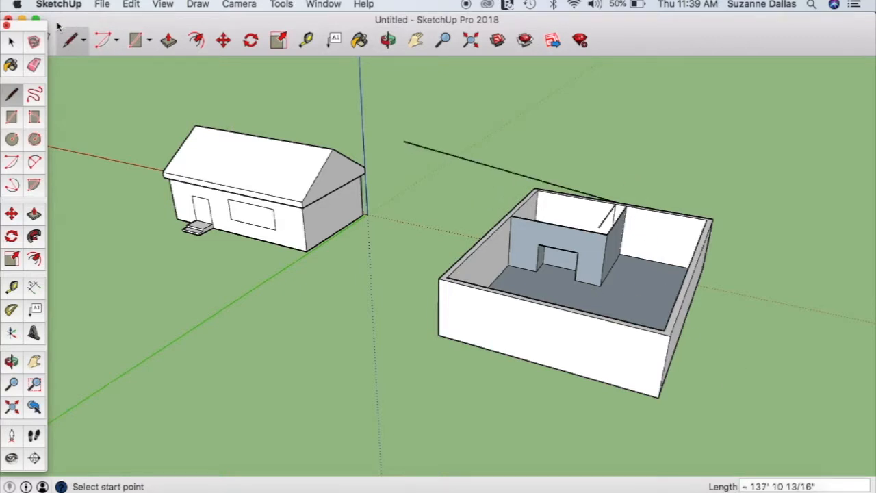
- Delete the entire open-topped building together with the long line behind it, keeping the gable-roofed house
{"action": "left_click", "coordinate": [17, 43]}
{"action": "left_click_drag", "start_coordinate": [390, 101], "coordinate": [788, 442]}
{"action": "key", "text": "Delete"}
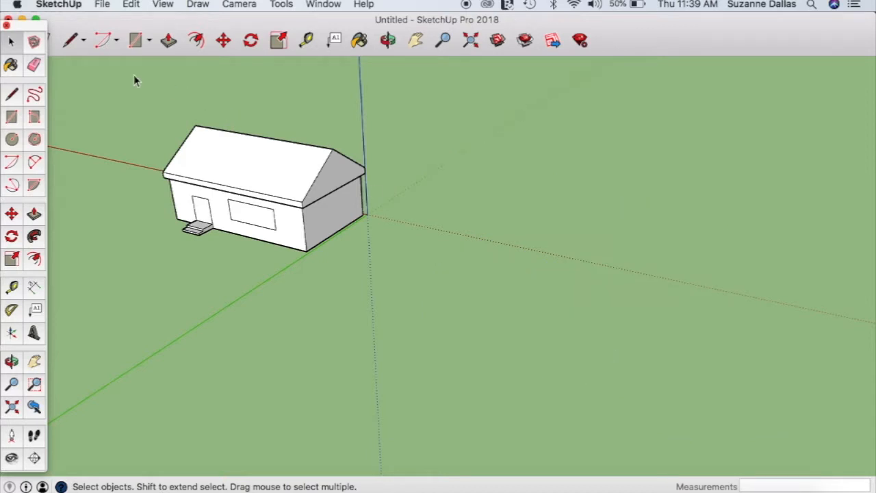
- Draw a ground rectangle of about 44' 5 7/16" by 54' 3 11/16" beside the house, starting on the red axis
{"action": "left_click", "coordinate": [11, 117]}
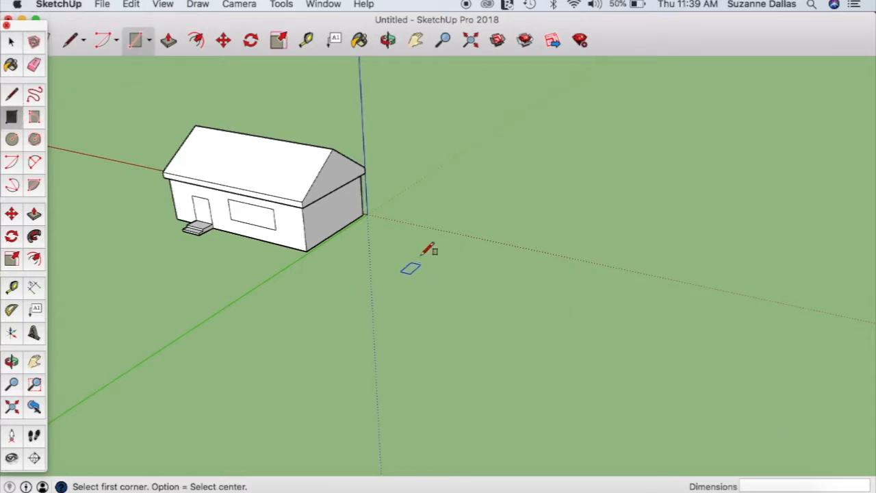
{"action": "left_click", "coordinate": [443, 232]}
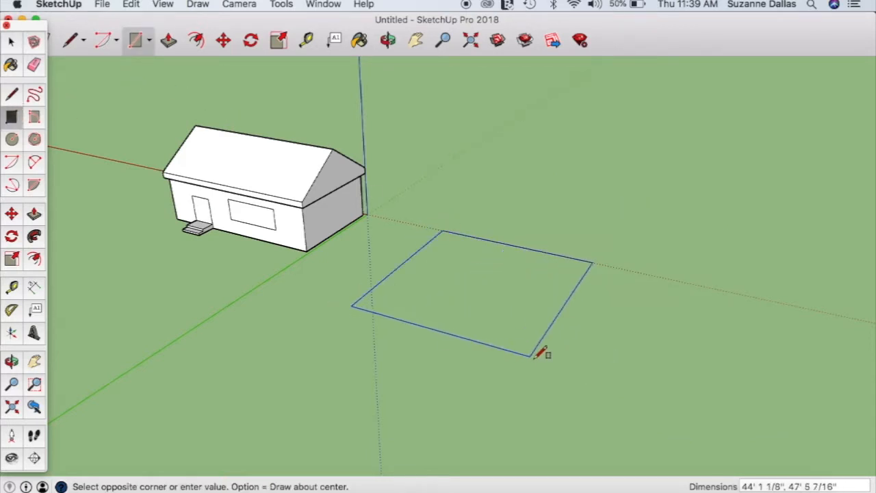
{"action": "left_click", "coordinate": [520, 374]}
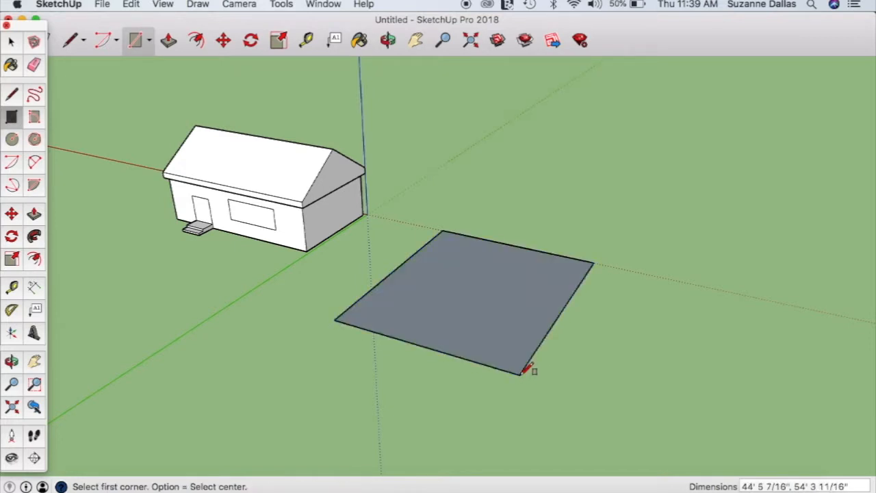
- Add an adjoining rectangle of about 26' 10 1/2" by 33' 2 7/16" along the red axis and erase the shared edge to form an L-shaped footprint
{"action": "left_click", "coordinate": [12, 96]}
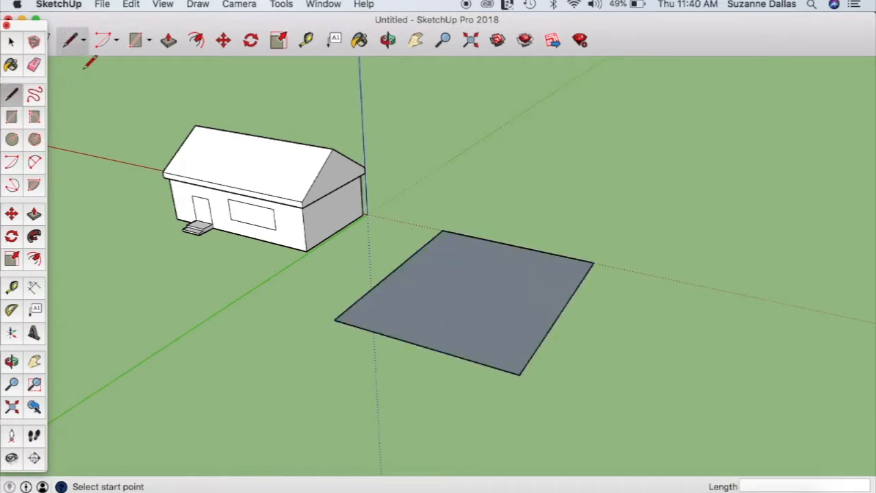
{"action": "left_click", "coordinate": [137, 41]}
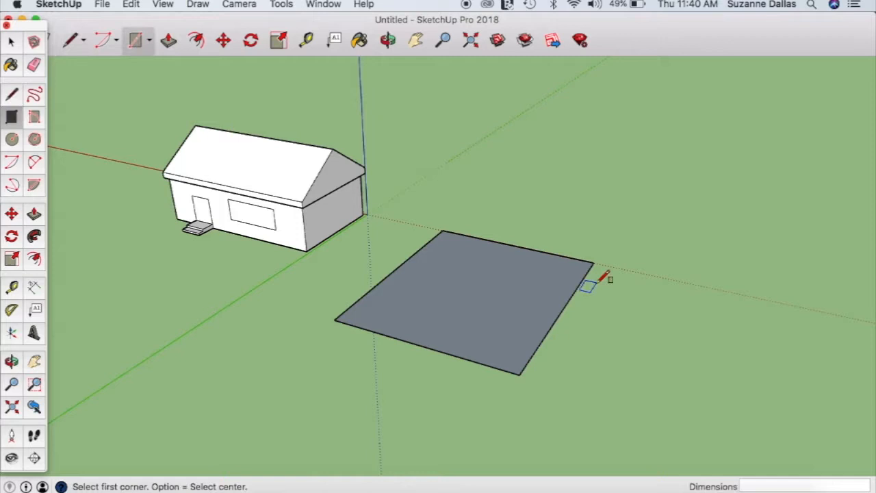
{"action": "left_click", "coordinate": [561, 311]}
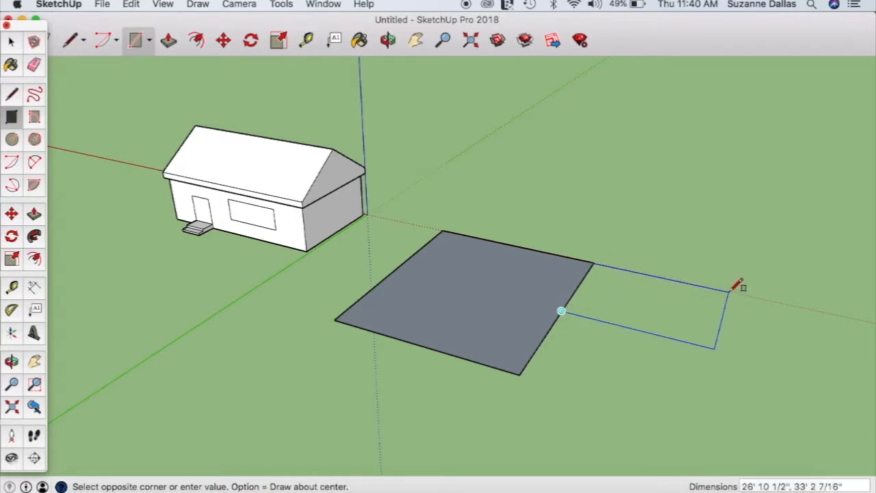
{"action": "left_click", "coordinate": [728, 290]}
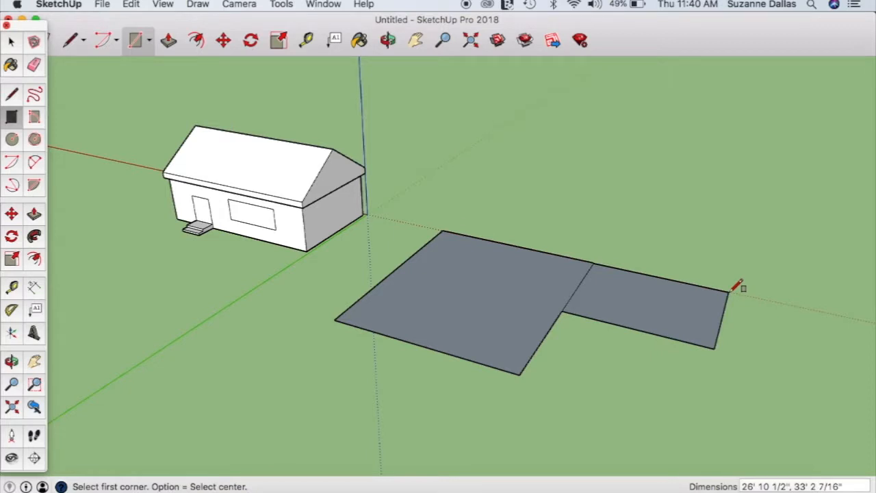
{"action": "left_click", "coordinate": [34, 65]}
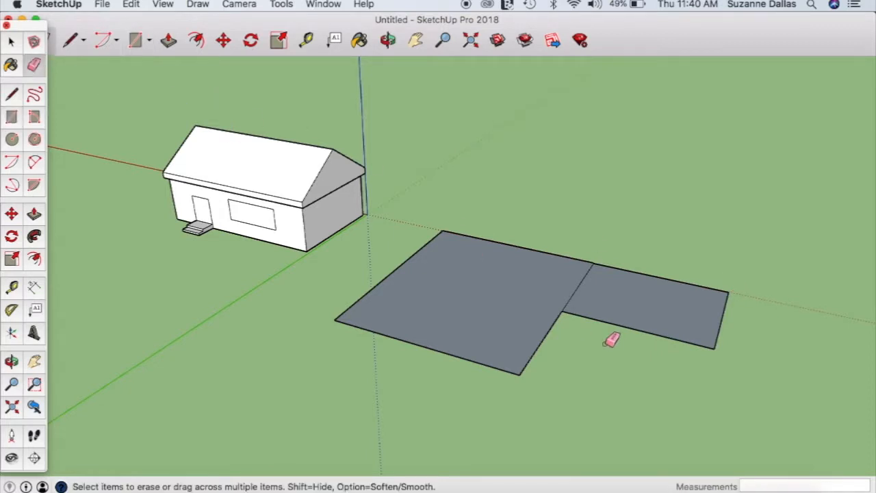
{"action": "left_click", "coordinate": [579, 284]}
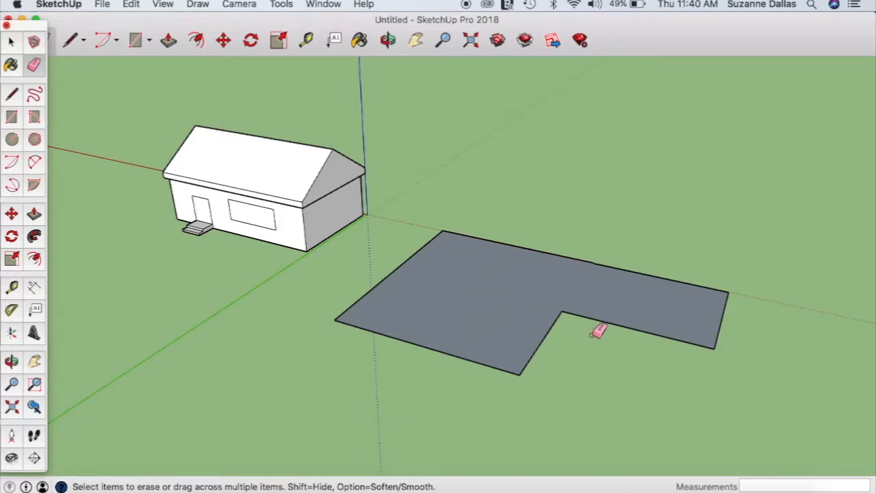
- Push/Pull the L-shaped footprint up about 13' into a solid block, and raise its top face slightly further
{"action": "left_click", "coordinate": [168, 40]}
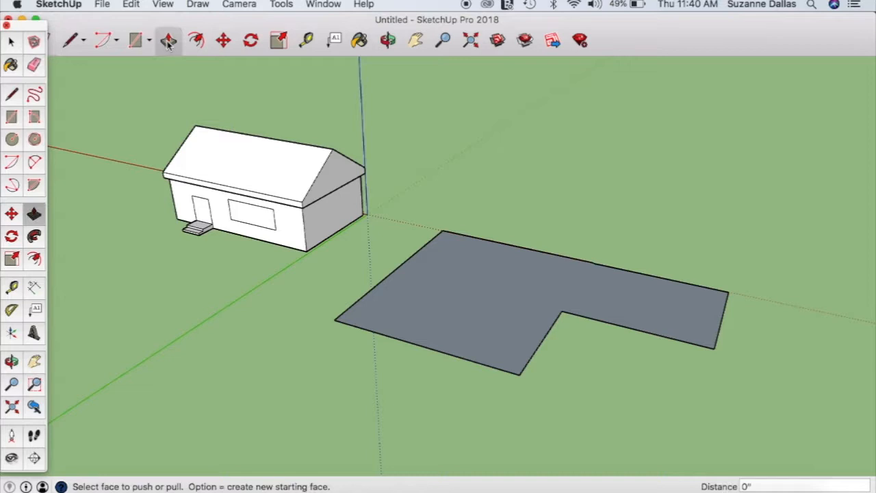
{"action": "left_click", "coordinate": [473, 310]}
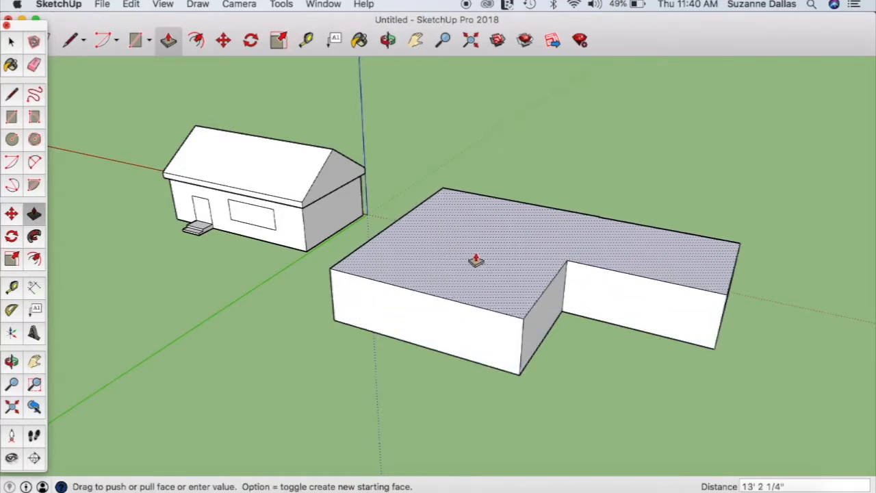
{"action": "left_click", "coordinate": [476, 258]}
{"action": "left_click", "coordinate": [476, 258]}
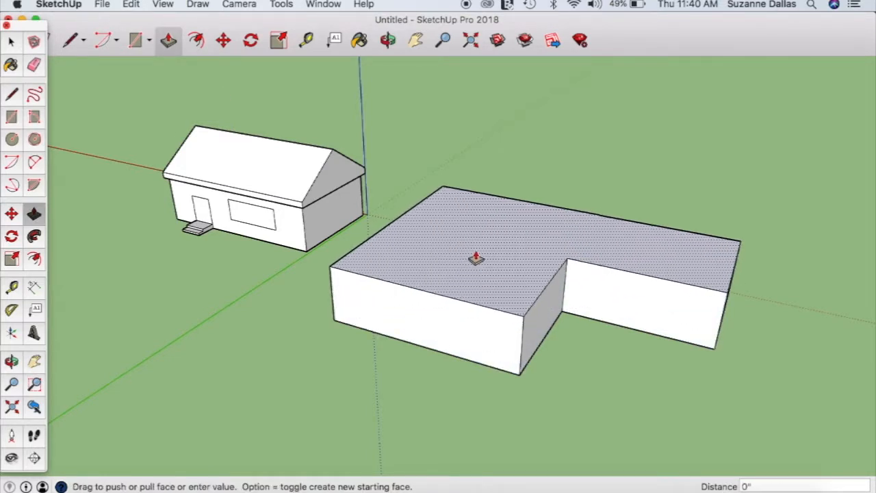
{"action": "left_click", "coordinate": [452, 247]}
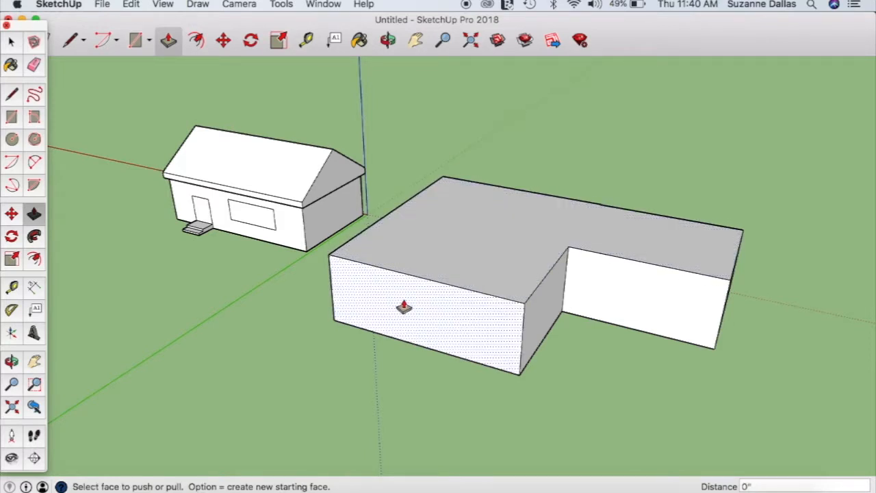
- Draw two crossing midpoint lines over the block's top, about 54' 3 11/16" across the main part and 77' 7 7/8" along the wing
{"action": "left_click", "coordinate": [76, 40]}
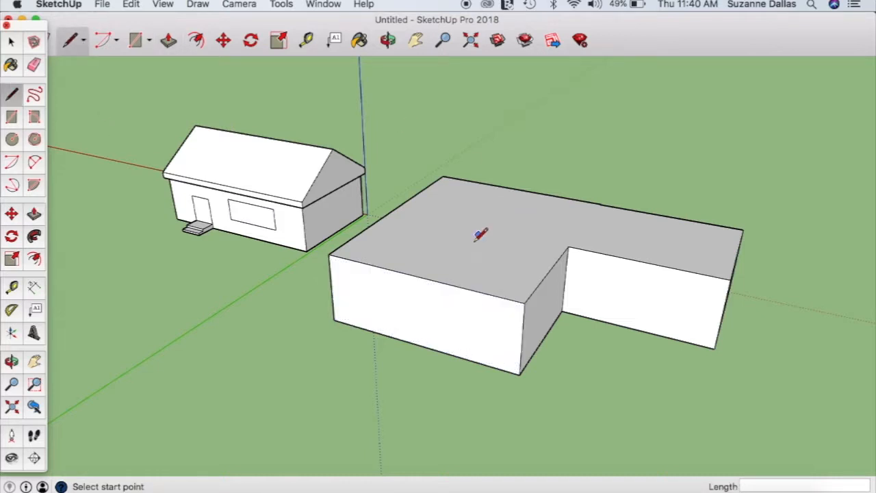
{"action": "left_click", "coordinate": [419, 277]}
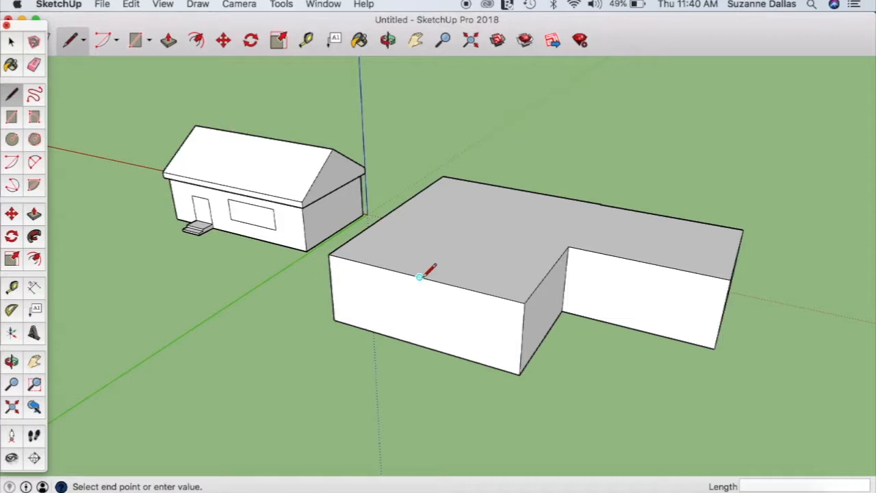
{"action": "left_click", "coordinate": [516, 189]}
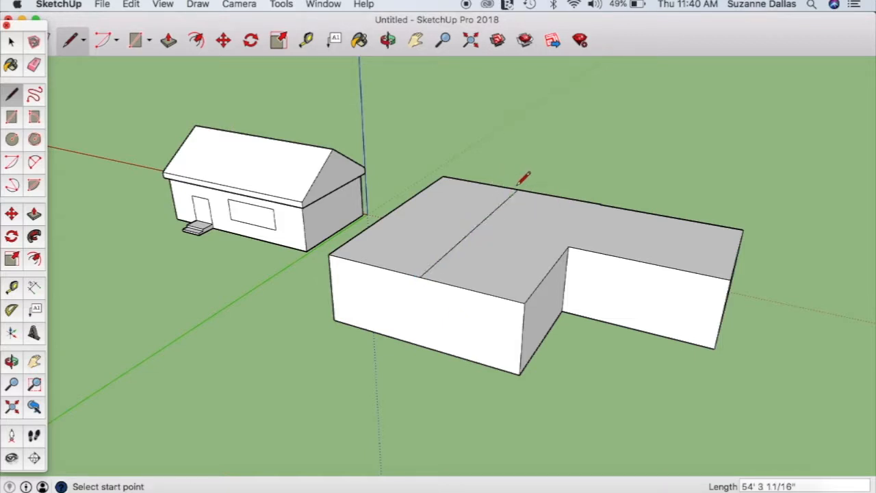
{"action": "left_click", "coordinate": [737, 252]}
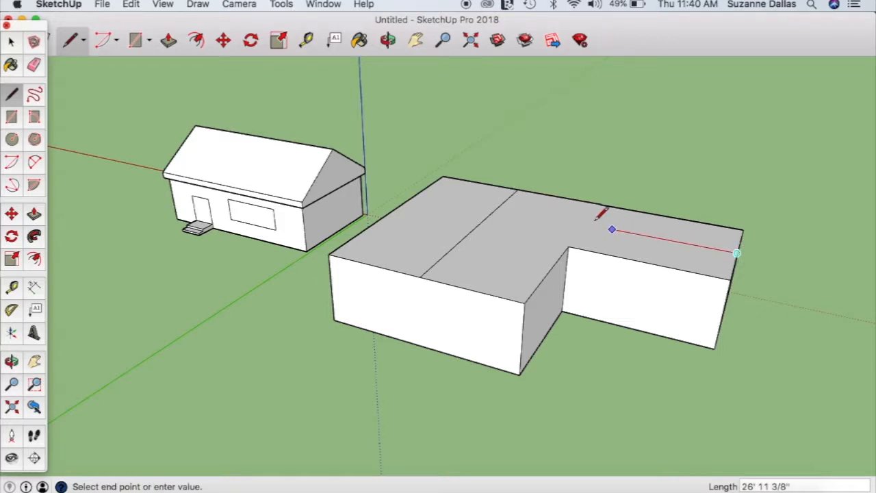
{"action": "left_click", "coordinate": [418, 192]}
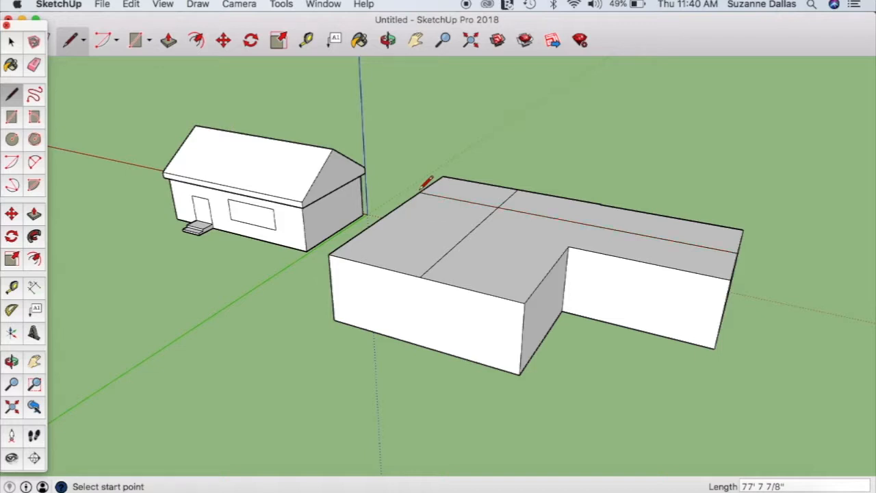
- Draw diagonals from the top's line crossing to the outer back corner and the inner corner, and erase the surplus midpoint-line stubs beyond the crossing
{"action": "left_click", "coordinate": [498, 207]}
{"action": "left_click", "coordinate": [445, 178]}
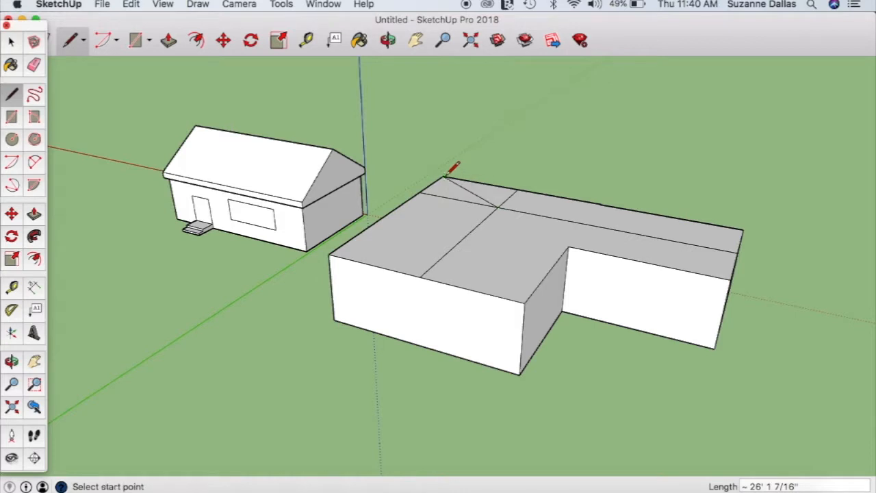
{"action": "left_click", "coordinate": [497, 207]}
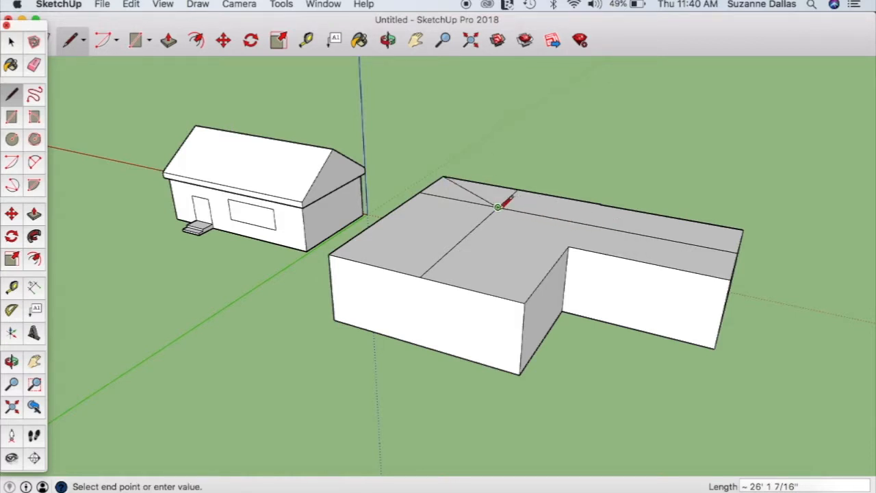
{"action": "left_click", "coordinate": [568, 246]}
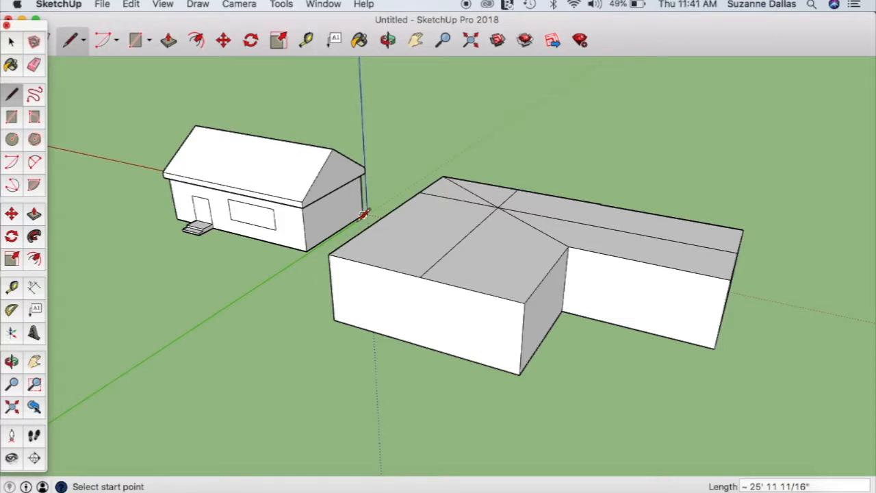
{"action": "left_click", "coordinate": [34, 66]}
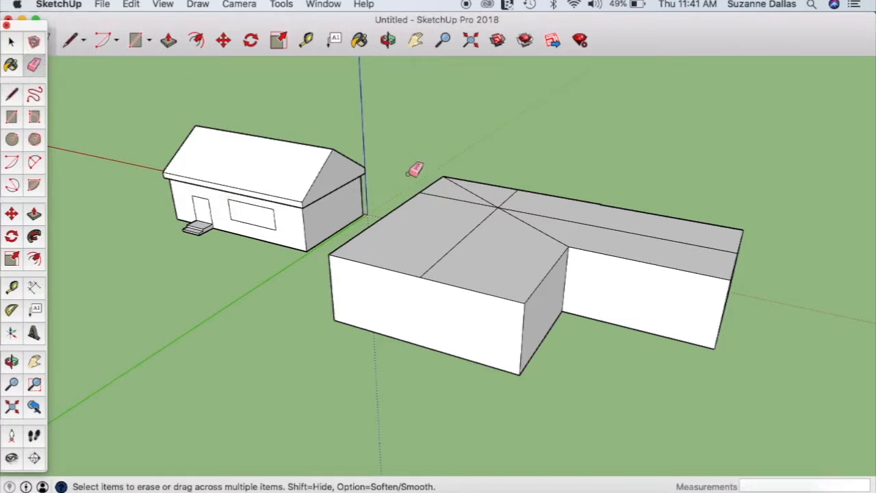
{"action": "left_click", "coordinate": [461, 199]}
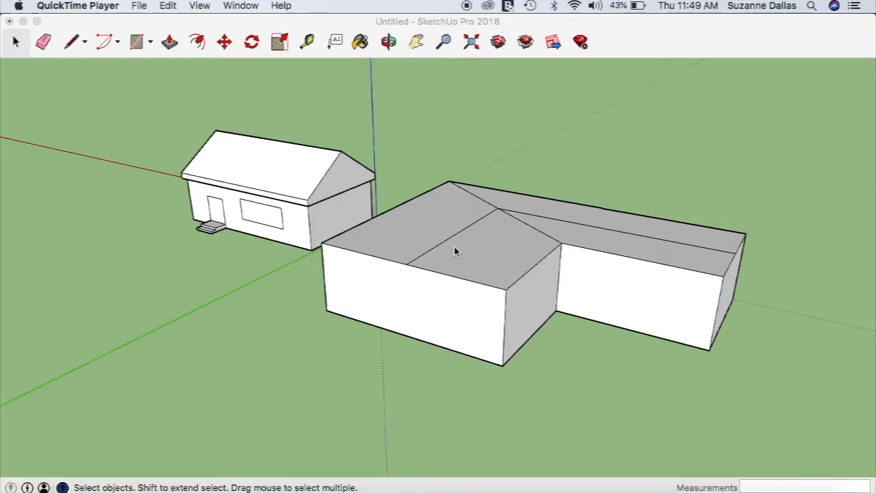
- Select both ridge lines of the L-shaped building and move them straight up about 12' 4 15/16" to form the gabled roof
{"action": "left_click", "coordinate": [17, 44]}
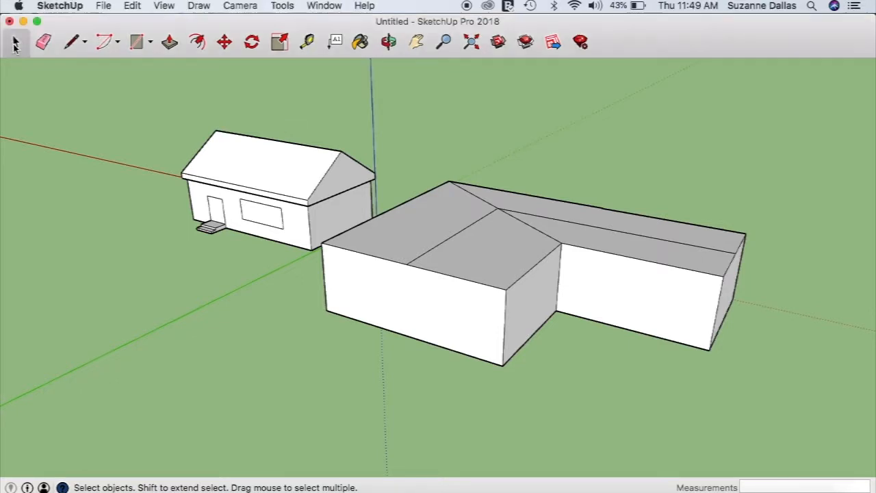
{"action": "left_click", "coordinate": [468, 233]}
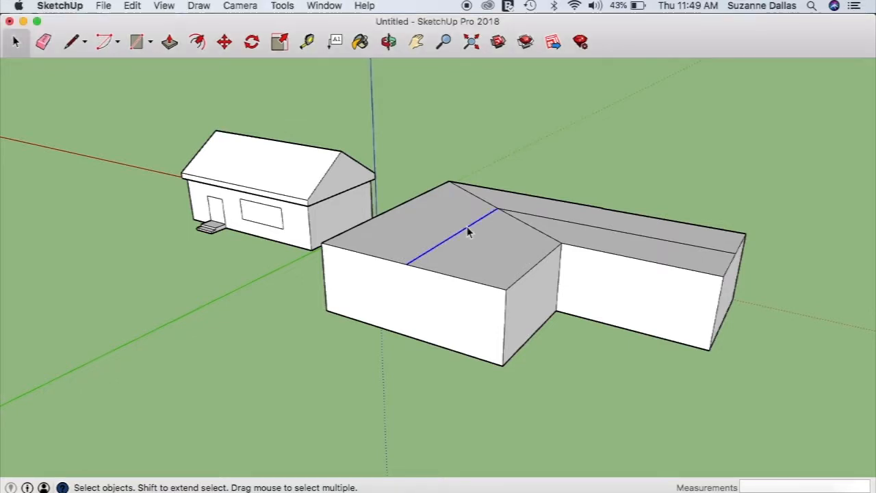
{"action": "left_click", "coordinate": [587, 230], "text": "shift"}
{"action": "left_click", "coordinate": [593, 227], "text": "shift"}
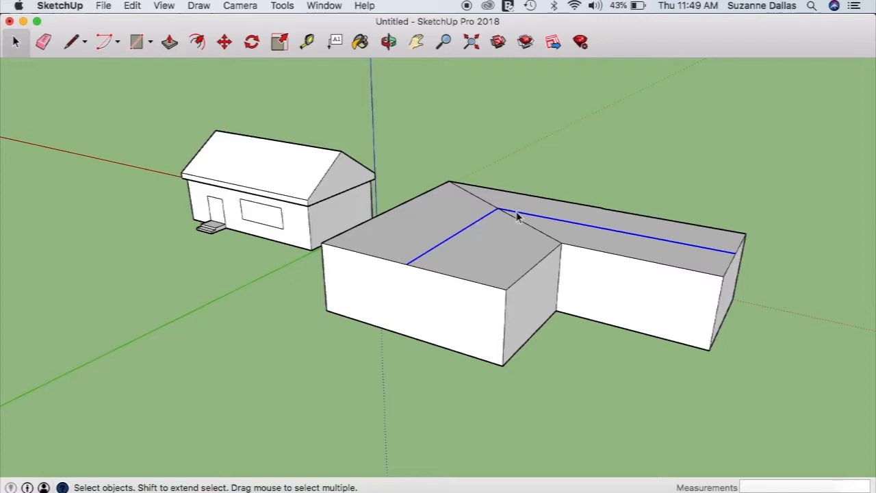
{"action": "left_click", "coordinate": [225, 42]}
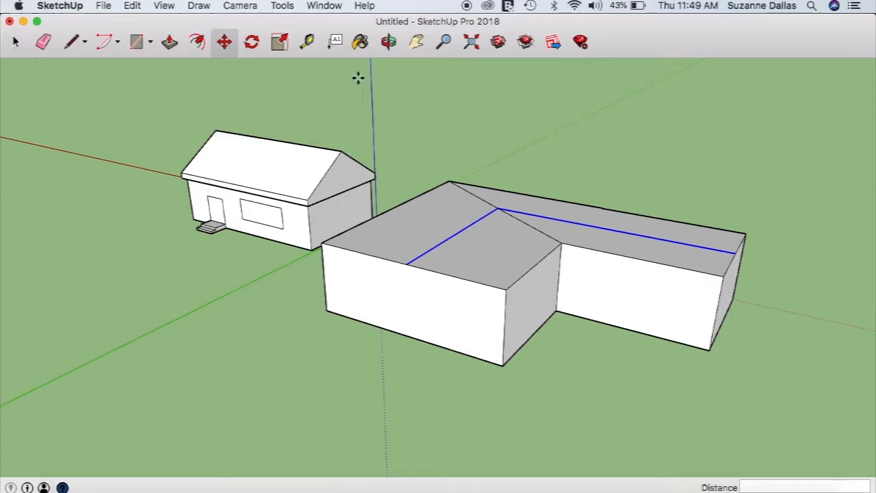
{"action": "left_click", "coordinate": [485, 215]}
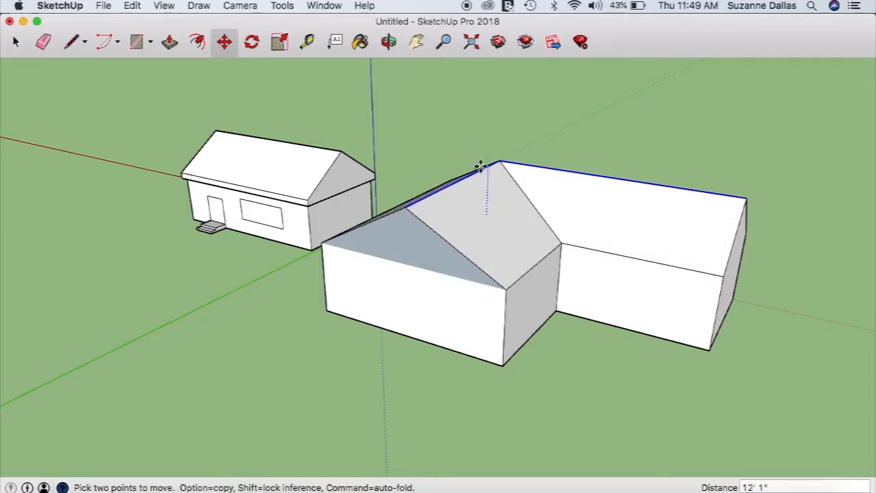
{"action": "left_click", "coordinate": [481, 165]}
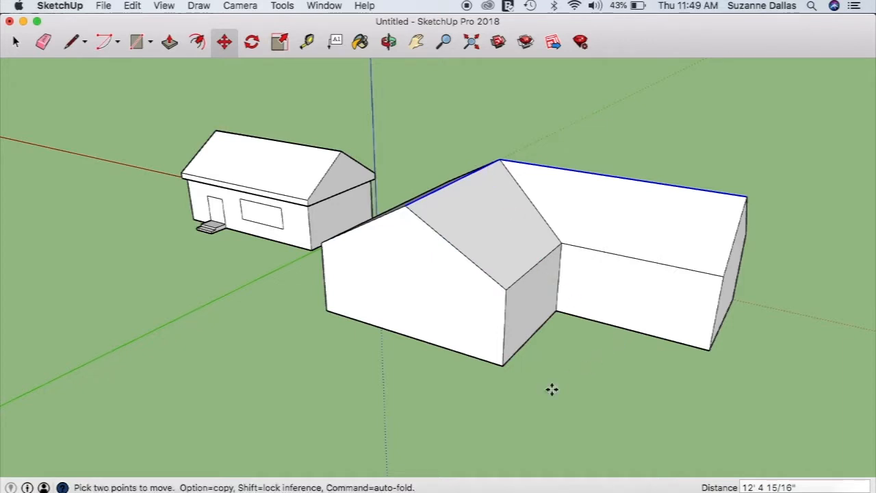
- Draw a door outline about 10' 6" wide and 11' 11 1/2" high on the L-shaped building's front gable wall, starting from its base edge
{"action": "left_click", "coordinate": [390, 46]}
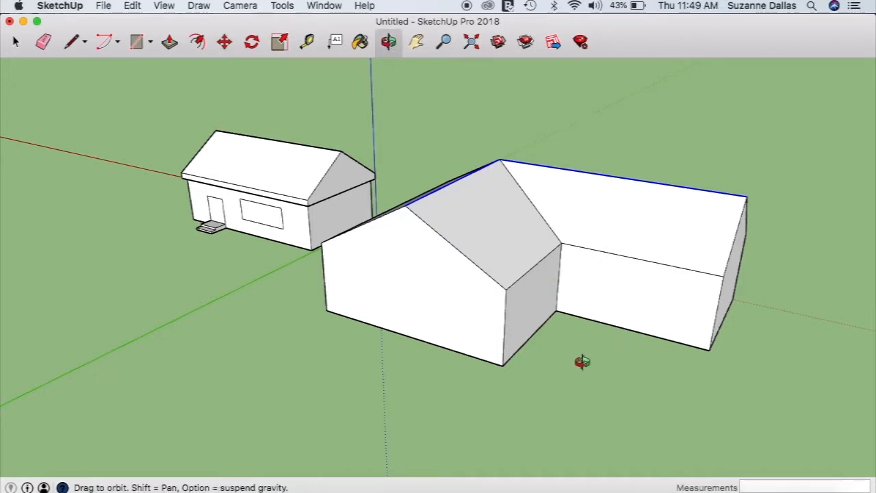
{"action": "left_click_drag", "start_coordinate": [581, 362], "coordinate": [643, 395]}
{"action": "left_click_drag", "start_coordinate": [648, 329], "coordinate": [484, 278]}
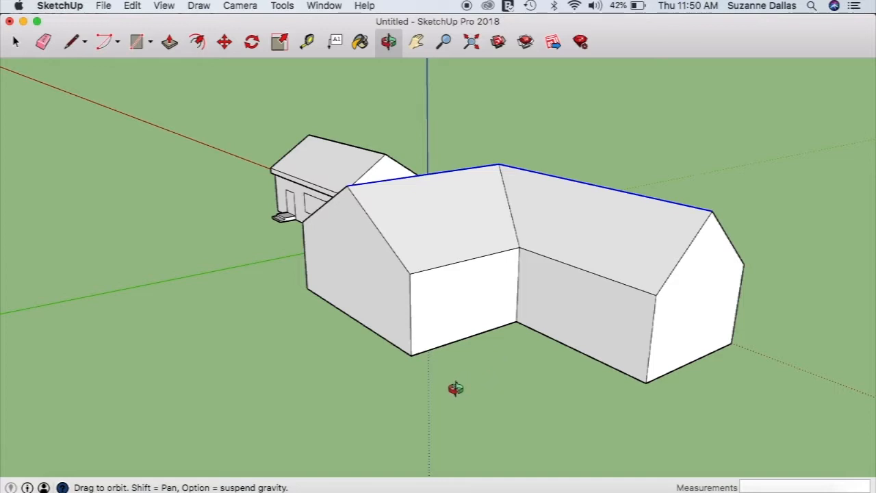
{"action": "left_click_drag", "start_coordinate": [456, 388], "coordinate": [650, 366]}
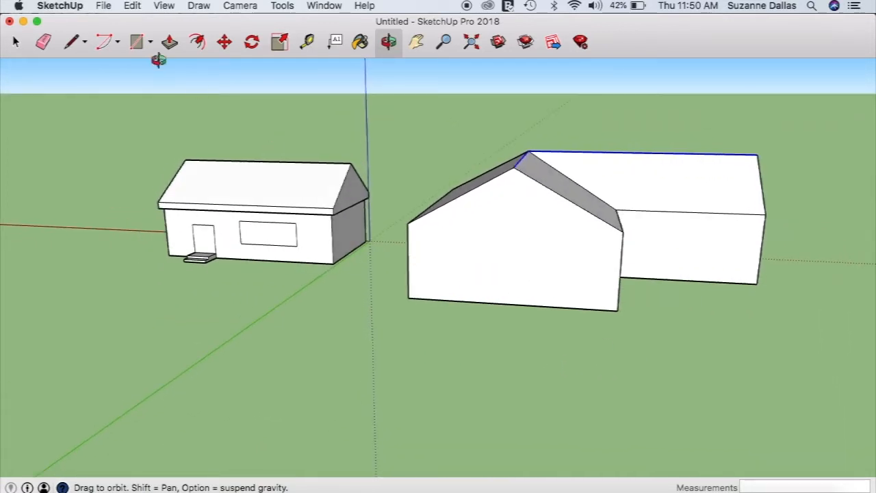
{"action": "left_click", "coordinate": [81, 43]}
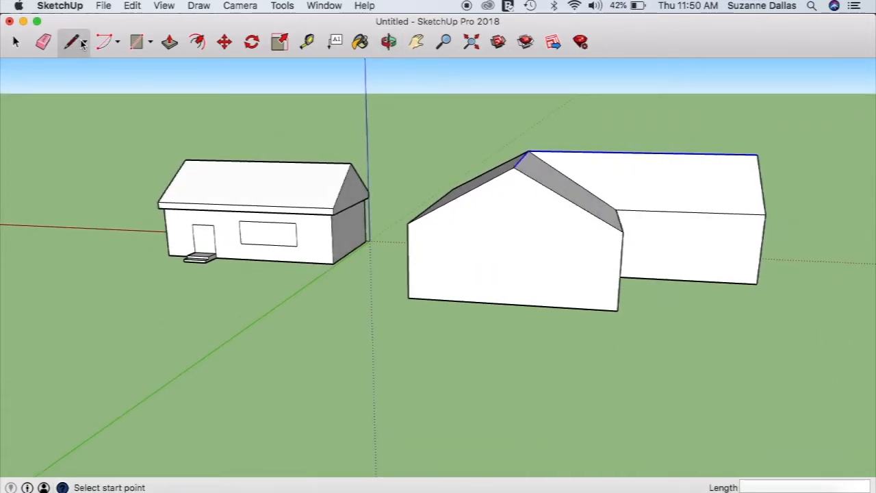
{"action": "left_click", "coordinate": [436, 299]}
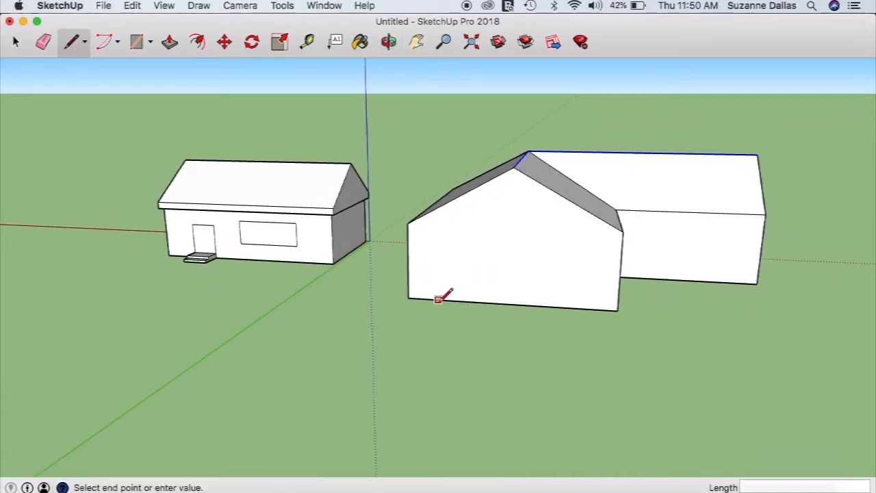
{"action": "left_click", "coordinate": [438, 245]}
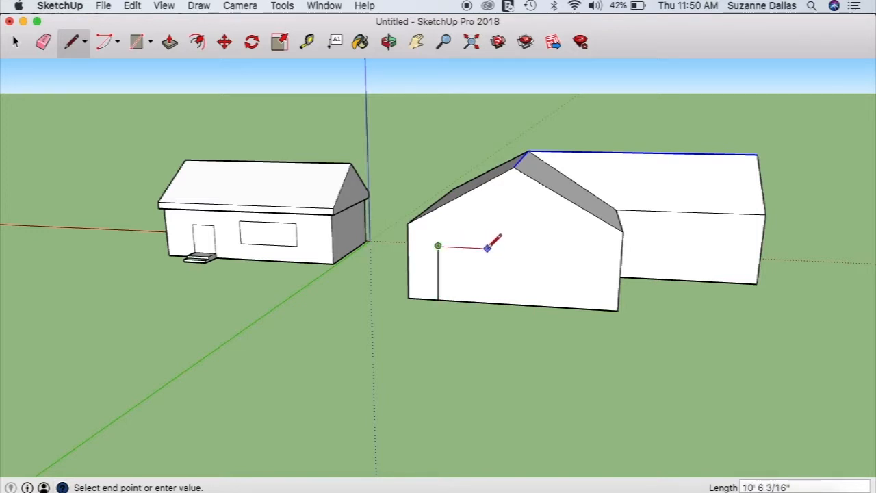
{"action": "left_click", "coordinate": [486, 248]}
{"action": "left_click", "coordinate": [486, 302]}
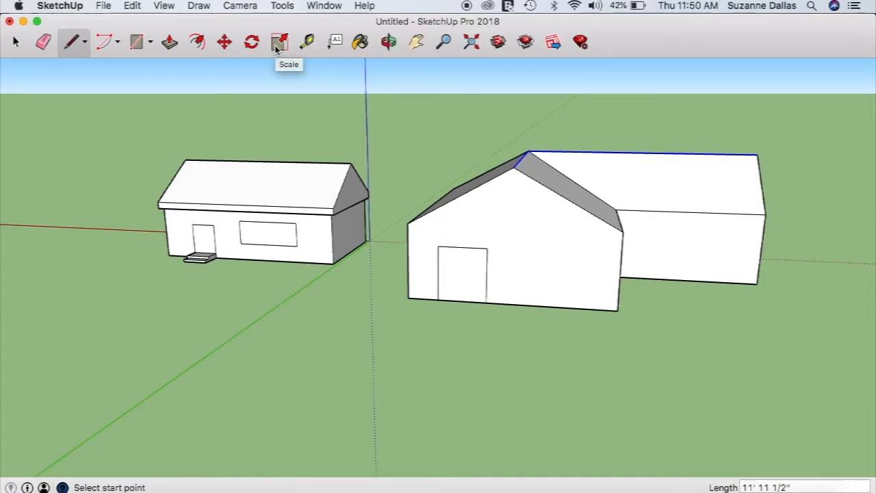
{"action": "left_click", "coordinate": [197, 41]}
{"action": "left_click", "coordinate": [467, 277]}
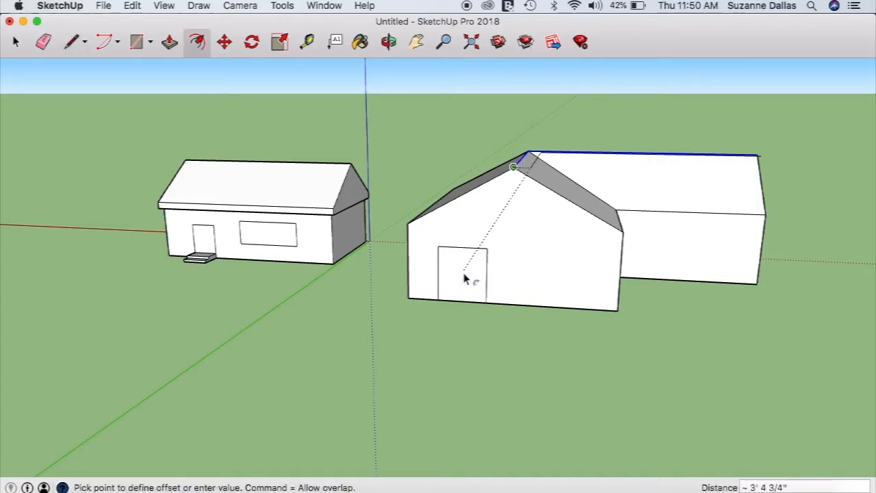
{"action": "left_click", "coordinate": [483, 282]}
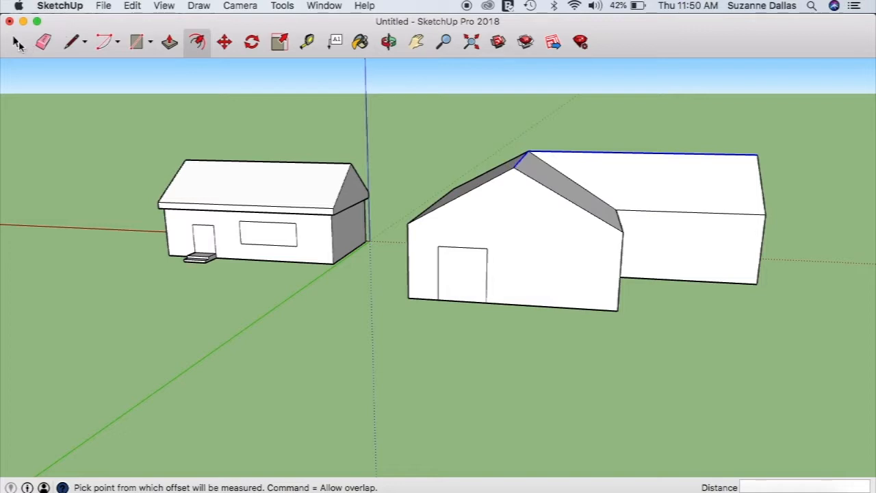
- Select the door face on the front gable wall and offset its outline outward by about 1' 4 11/16"
{"action": "left_click", "coordinate": [16, 42]}
{"action": "left_click", "coordinate": [453, 272]}
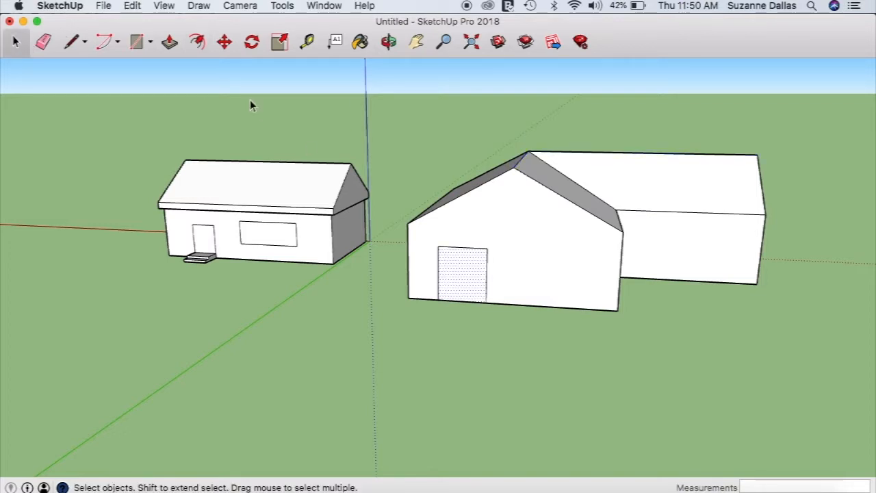
{"action": "left_click", "coordinate": [198, 43]}
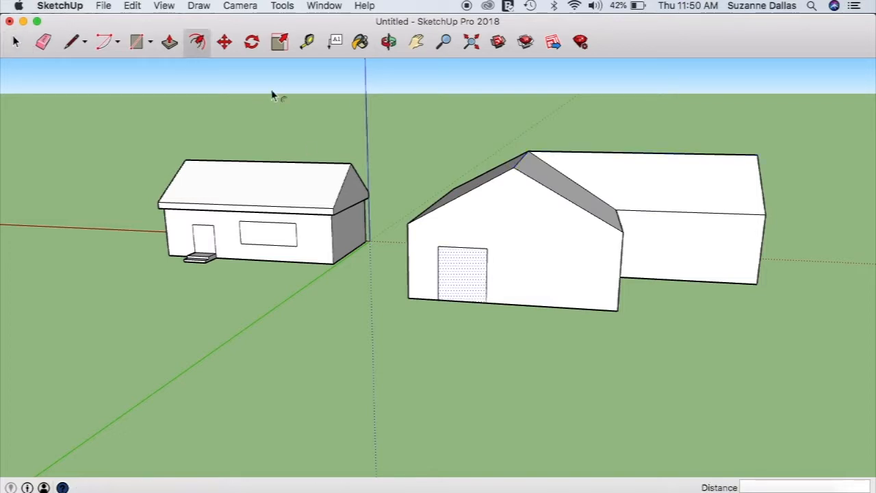
{"action": "left_click", "coordinate": [469, 281]}
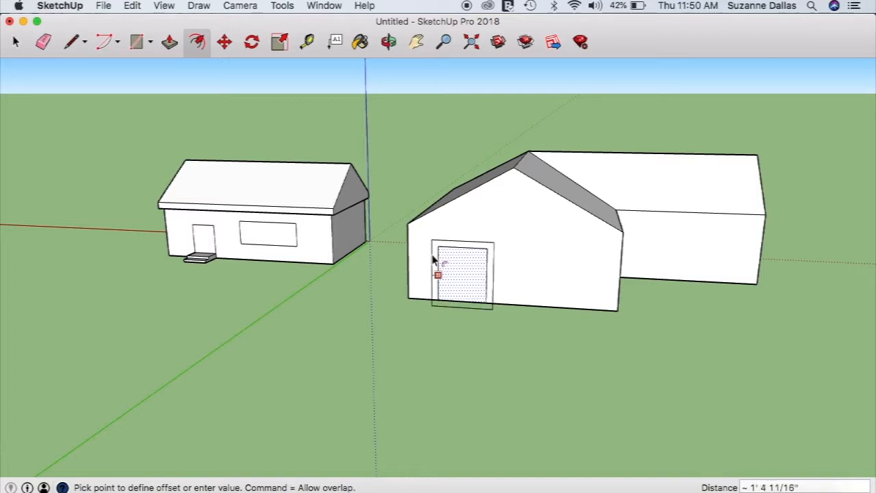
{"action": "left_click", "coordinate": [433, 259]}
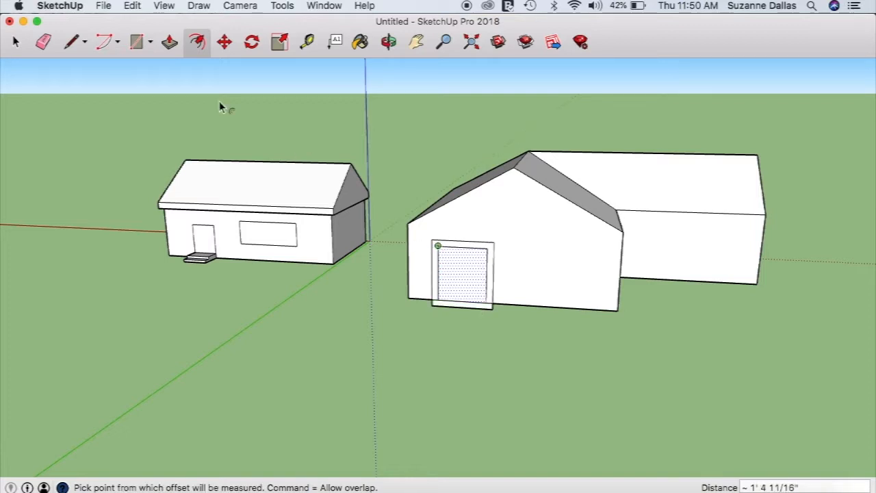
- Erase the parts of the offset door outline that extend below the wall's base edge
{"action": "left_click", "coordinate": [44, 42]}
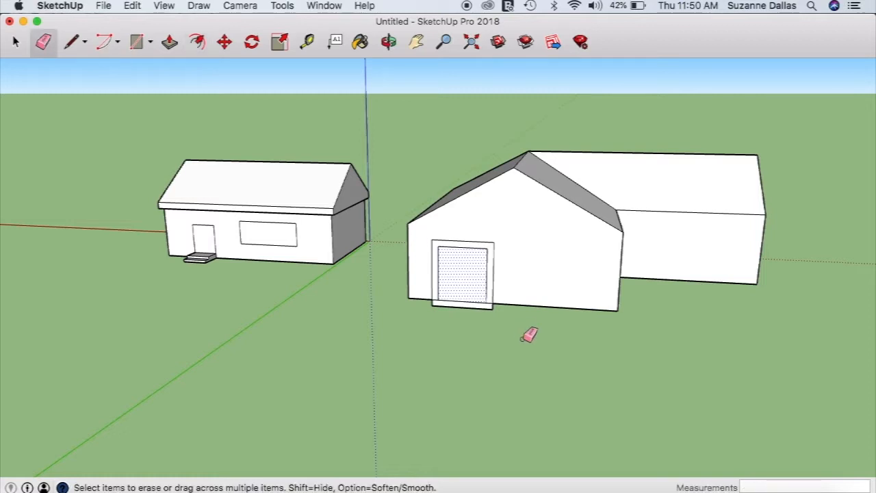
{"action": "left_click", "coordinate": [487, 308]}
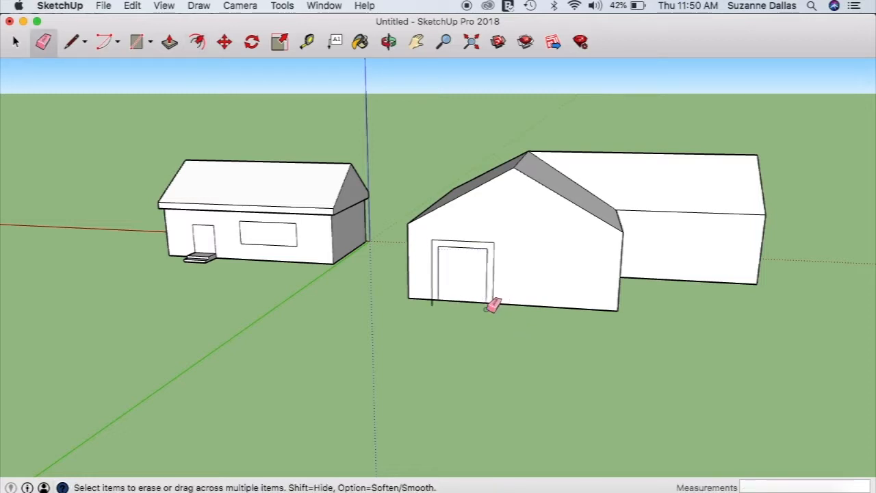
{"action": "left_click", "coordinate": [432, 305]}
- Try to Push/Pull the door frame out about 1' 10 1/16", check its depth from the side, and undo the extrusion
{"action": "left_click", "coordinate": [167, 44]}
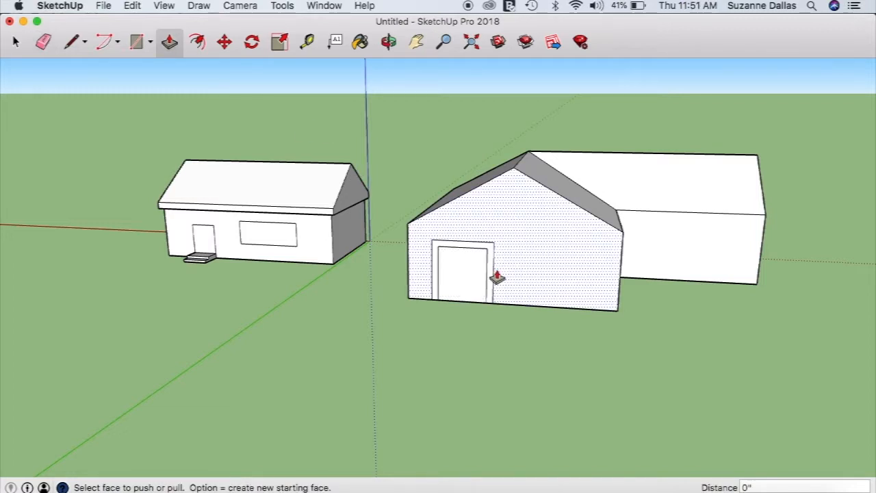
{"action": "left_click", "coordinate": [492, 278]}
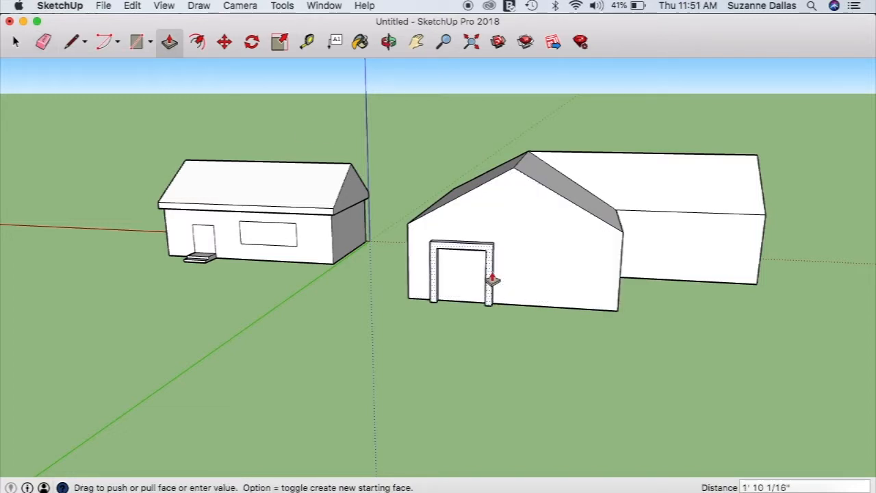
{"action": "left_click", "coordinate": [492, 277]}
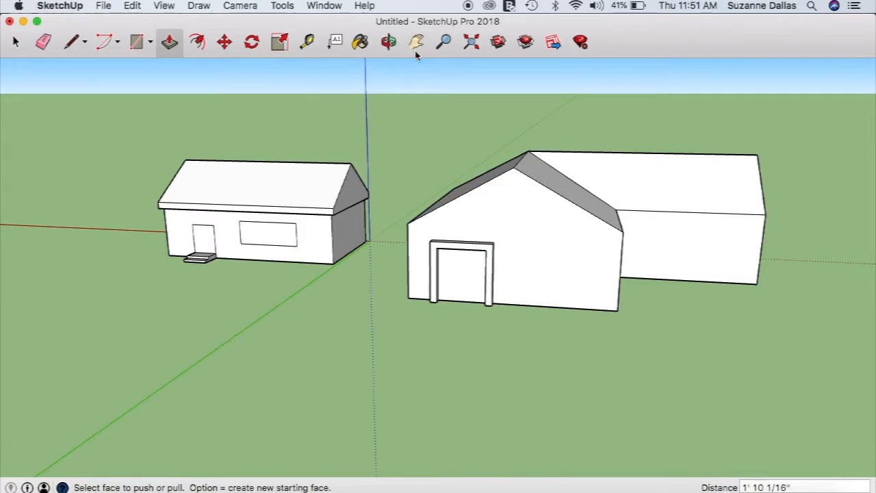
{"action": "left_click", "coordinate": [388, 44]}
{"action": "left_click_drag", "start_coordinate": [613, 333], "coordinate": [351, 371]}
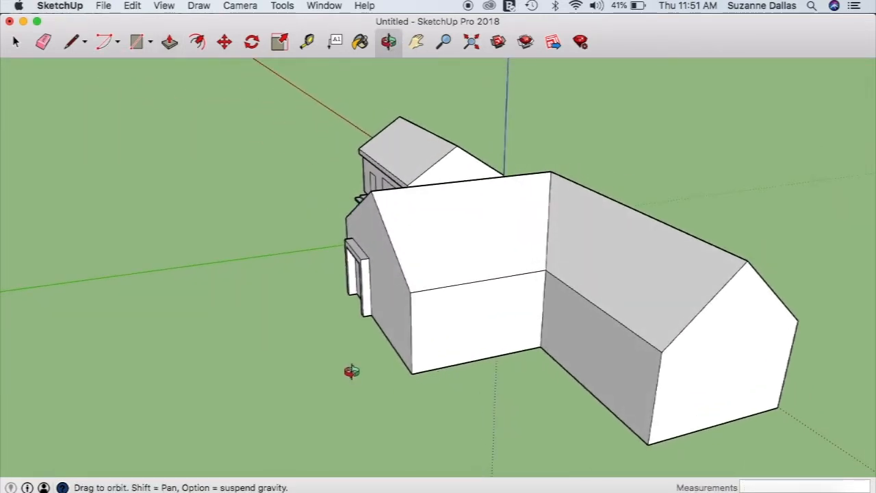
{"action": "key", "text": "super+z"}
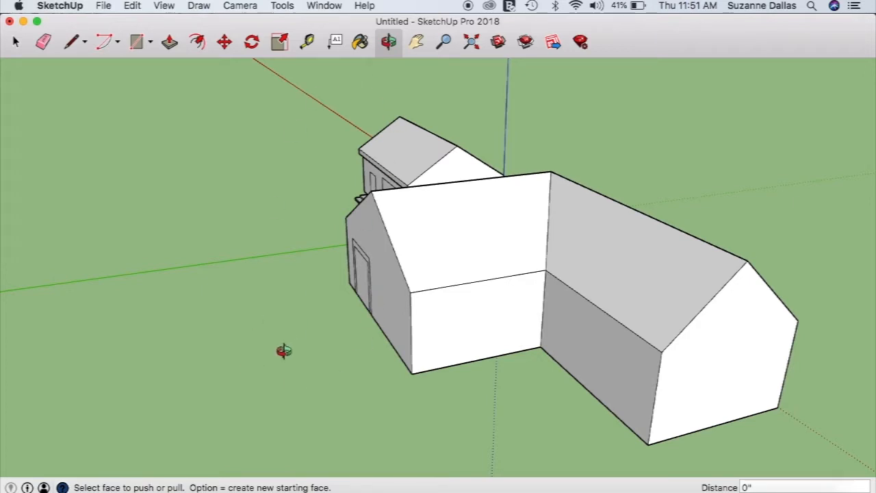
- Push/Pull the door frame outward about 8 5/8" from the front gable wall
{"action": "left_click_drag", "start_coordinate": [283, 350], "coordinate": [345, 357]}
{"action": "left_click", "coordinate": [169, 41]}
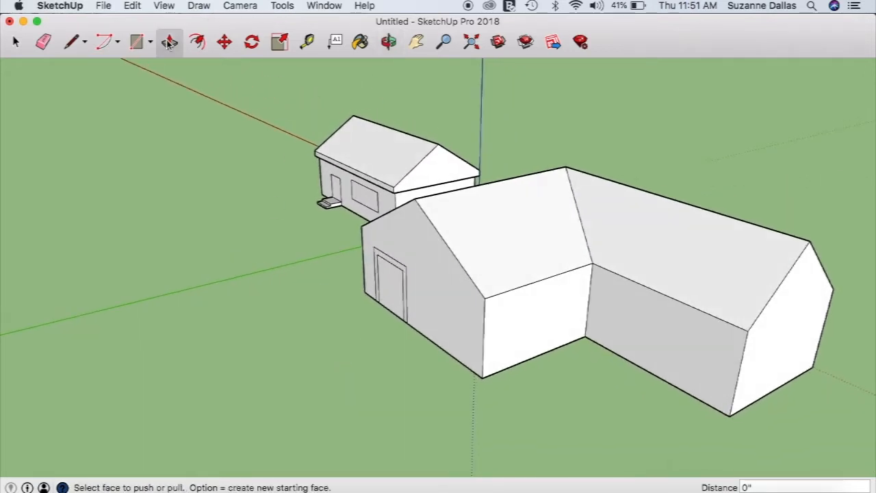
{"action": "left_click", "coordinate": [396, 268]}
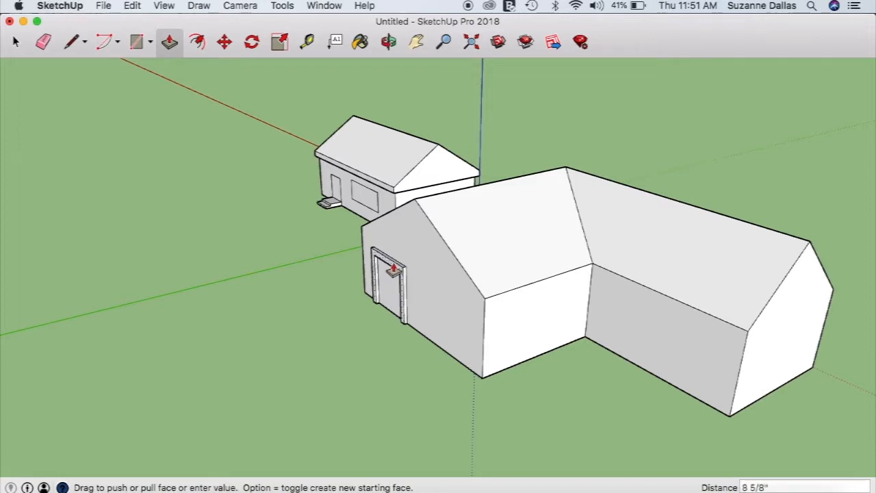
{"action": "left_click", "coordinate": [394, 269]}
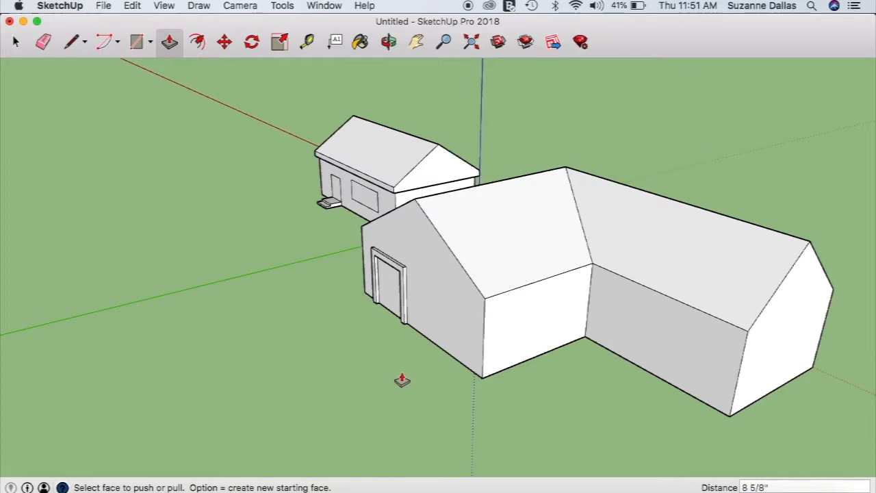
{"action": "scroll", "coordinate": [364, 355], "scroll_direction": "up", "scroll_amount": 5}
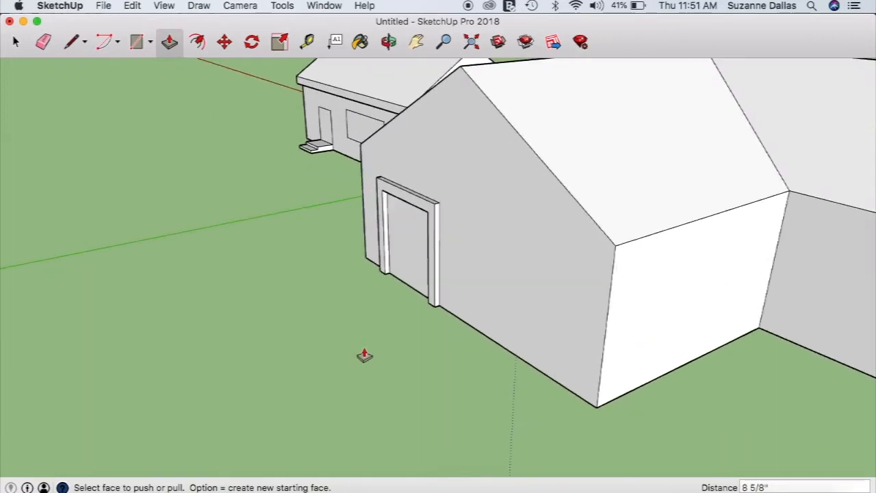
- Draw a line about 8 5/8" long across the door frame's outer side face, slightly above its base
{"action": "left_click", "coordinate": [73, 42]}
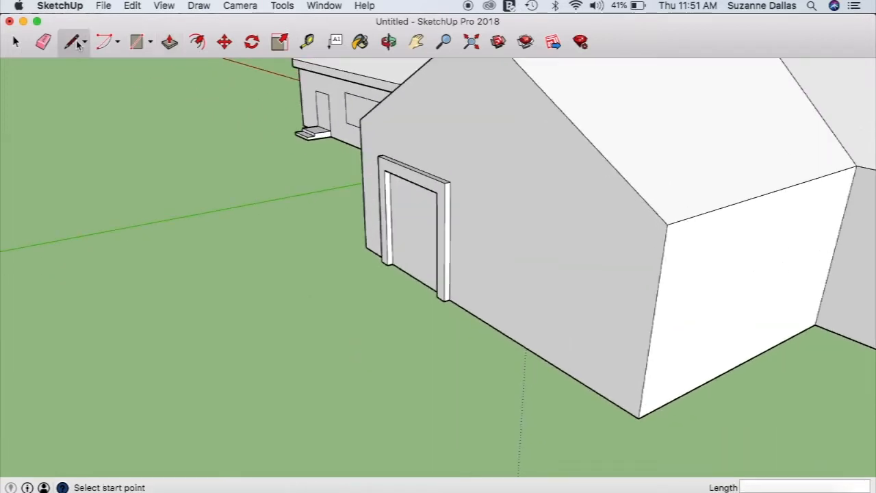
{"action": "left_click", "coordinate": [444, 281]}
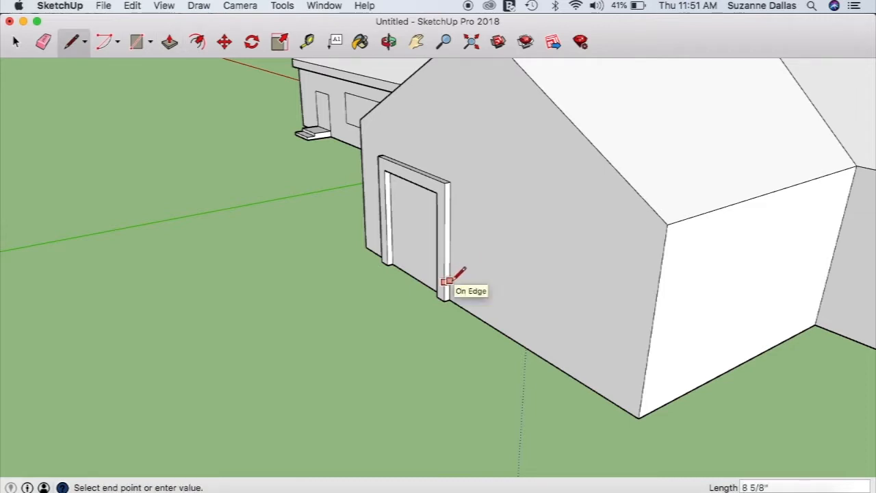
{"action": "key", "text": "Escape"}
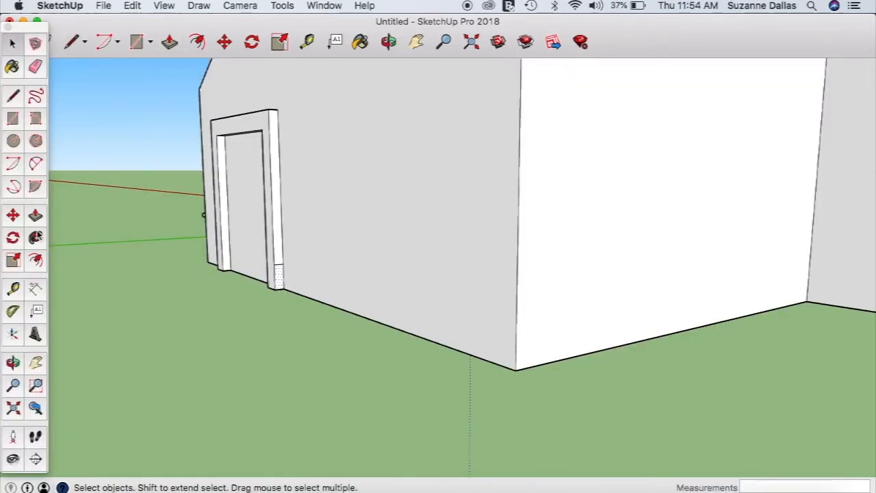
- Try to extrude the small face at the door frame's base with Follow Me along the front wall to its corner, and undo it
{"action": "left_click", "coordinate": [36, 238]}
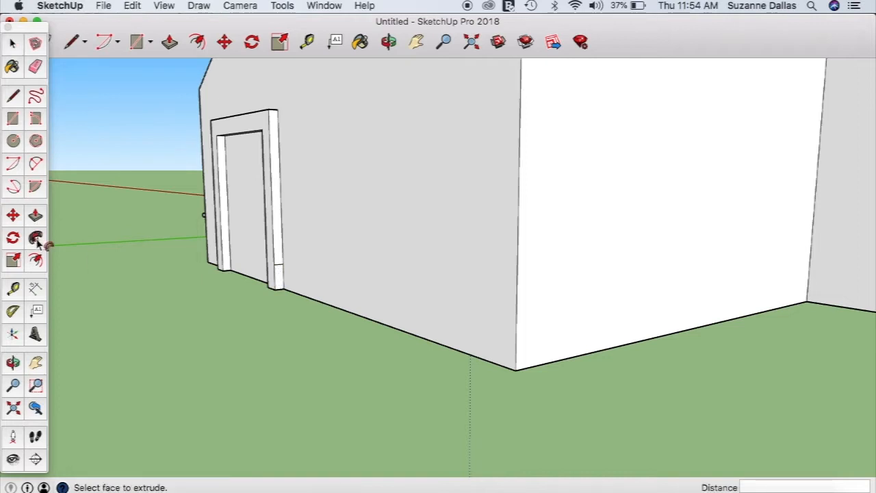
{"action": "left_click", "coordinate": [336, 317]}
{"action": "left_click", "coordinate": [281, 277]}
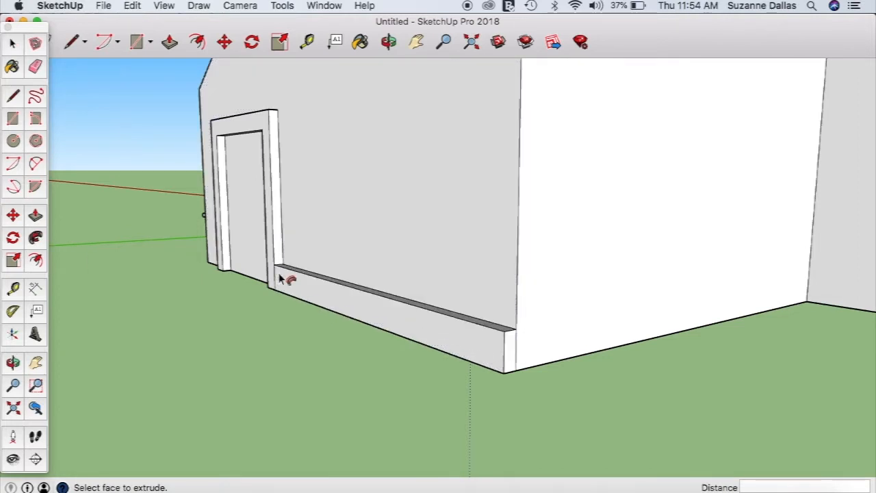
{"action": "left_click", "coordinate": [514, 350]}
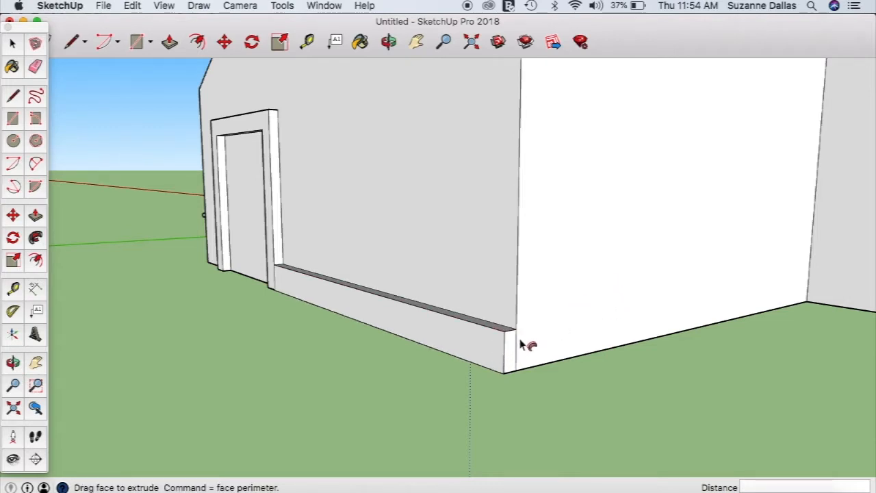
{"action": "key", "text": "super+z"}
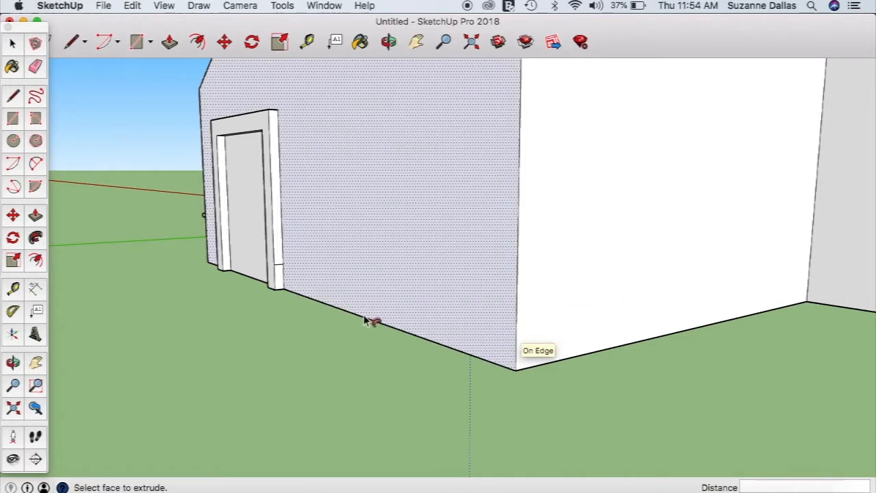
- Try to run Follow Me with the door frame's small base face around the building corner and along the side wall to the inner corner
{"action": "left_click", "coordinate": [280, 281]}
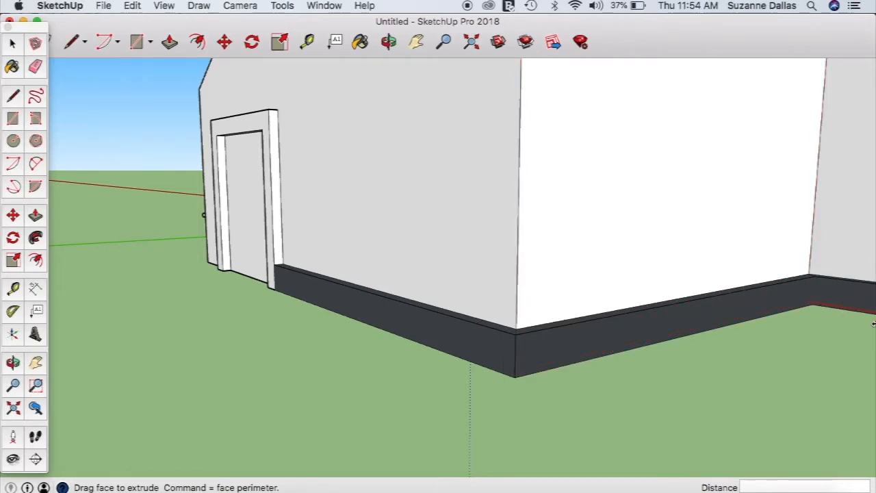
{"action": "scroll", "coordinate": [818, 320], "scroll_direction": "up", "scroll_amount": 5}
{"action": "scroll", "coordinate": [818, 320], "scroll_direction": "down", "scroll_amount": 8}
{"action": "scroll", "coordinate": [819, 320], "scroll_direction": "down", "scroll_amount": 2}
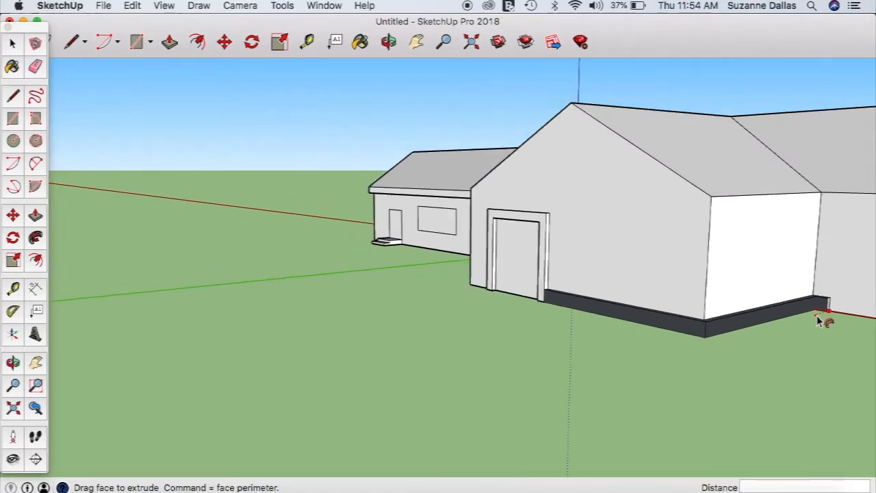
{"action": "scroll", "coordinate": [818, 320], "scroll_direction": "up", "scroll_amount": 8}
{"action": "scroll", "coordinate": [819, 320], "scroll_direction": "down", "scroll_amount": 5}
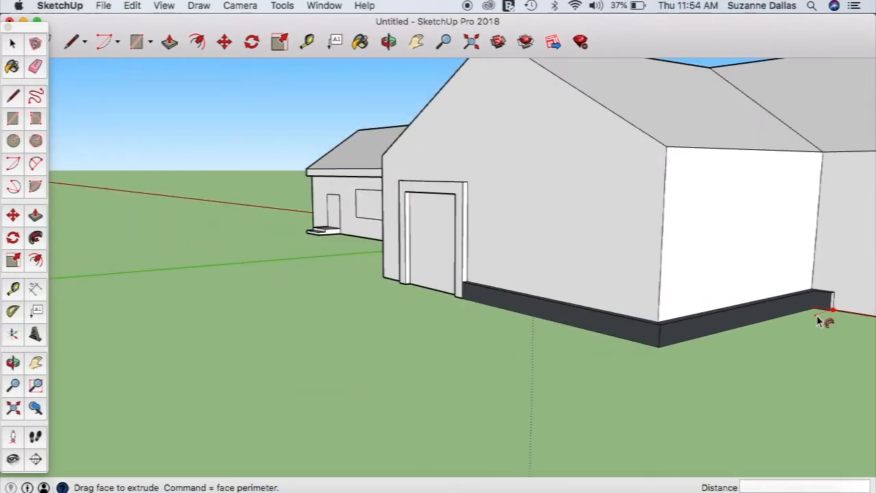
{"action": "left_click", "coordinate": [819, 321]}
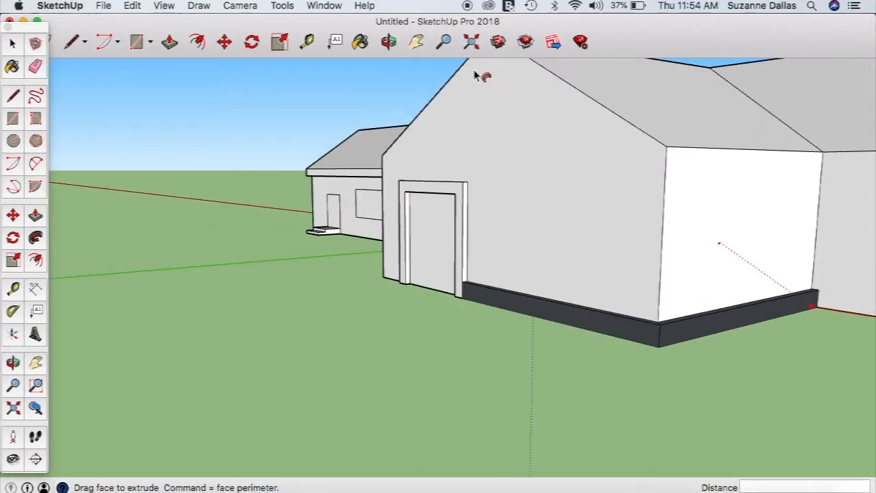
- View the building from below and extrude the door frame's small base face with Follow Me around the whole base perimeter to the door's other side
{"action": "left_click", "coordinate": [417, 42]}
{"action": "left_click_drag", "start_coordinate": [720, 361], "coordinate": [369, 359]}
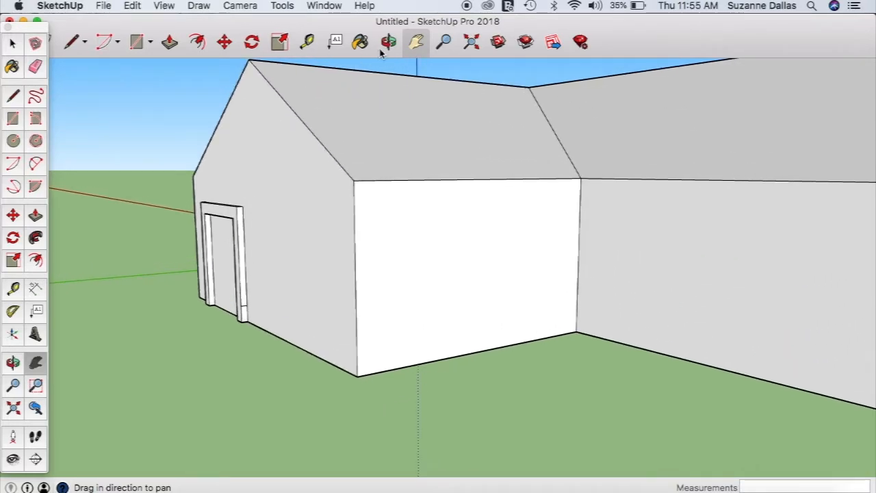
{"action": "left_click", "coordinate": [388, 42]}
{"action": "left_click_drag", "start_coordinate": [456, 425], "coordinate": [497, 165]}
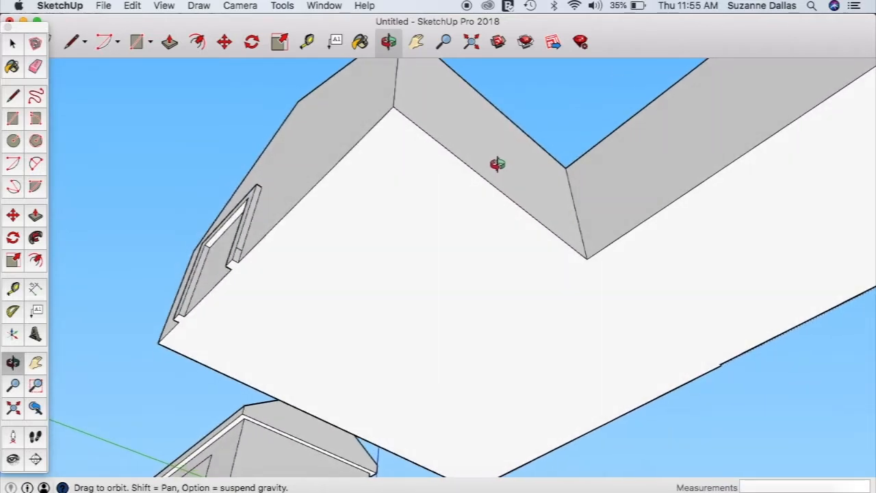
{"action": "left_click", "coordinate": [416, 42]}
{"action": "left_click_drag", "start_coordinate": [682, 289], "coordinate": [570, 270]}
{"action": "scroll", "coordinate": [568, 270], "scroll_direction": "up", "scroll_amount": 2}
{"action": "scroll", "coordinate": [568, 269], "scroll_direction": "down", "scroll_amount": 5}
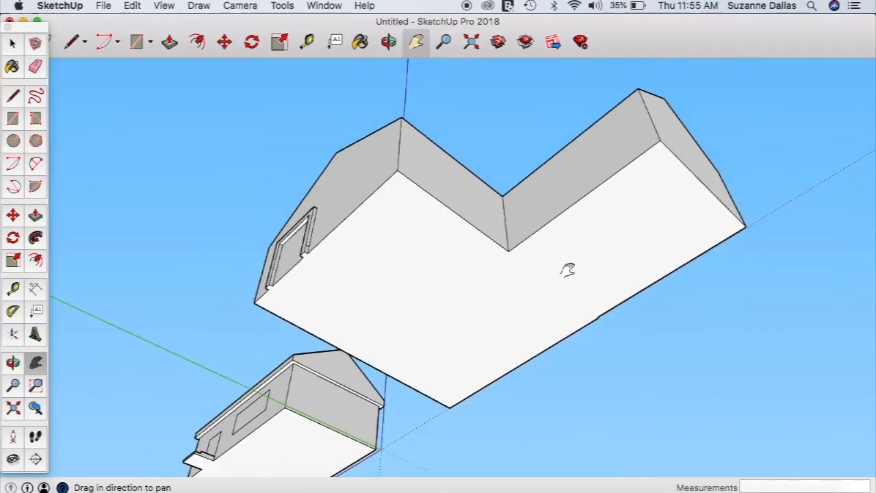
{"action": "scroll", "coordinate": [569, 269], "scroll_direction": "up", "scroll_amount": 3}
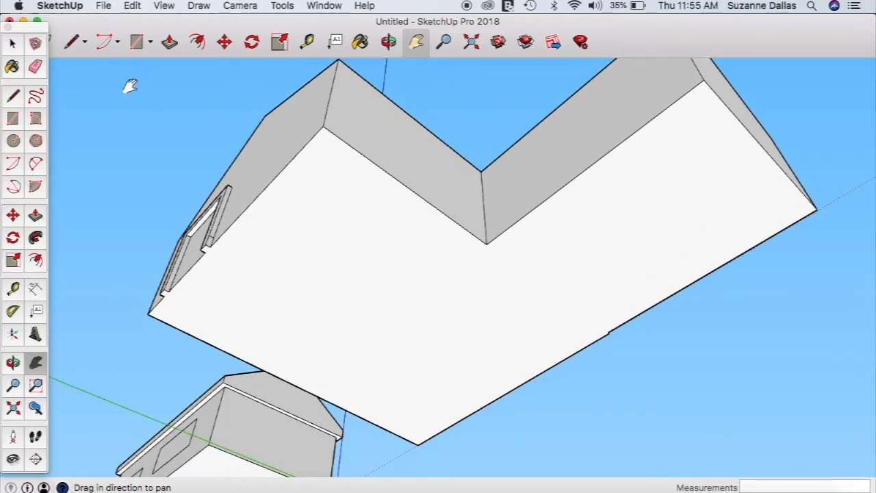
{"action": "left_click", "coordinate": [36, 237]}
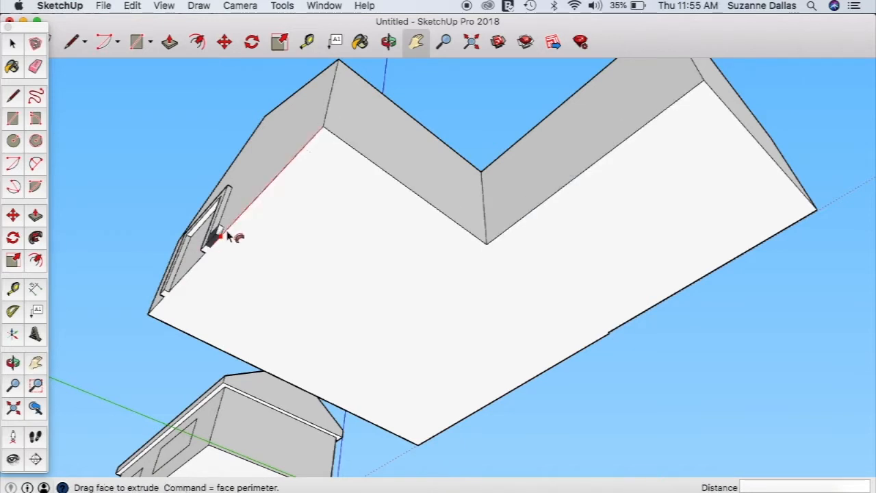
{"action": "mouse_move", "coordinate": [233, 237]}
{"action": "left_mouse_down"}
{"action": "mouse_move", "coordinate": [469, 264]}
{"action": "mouse_move", "coordinate": [450, 185]}
{"action": "mouse_move", "coordinate": [657, 150]}
{"action": "mouse_move", "coordinate": [719, 89]}
{"action": "mouse_move", "coordinate": [752, 245]}
{"action": "mouse_move", "coordinate": [571, 374]}
{"action": "left_mouse_up"}
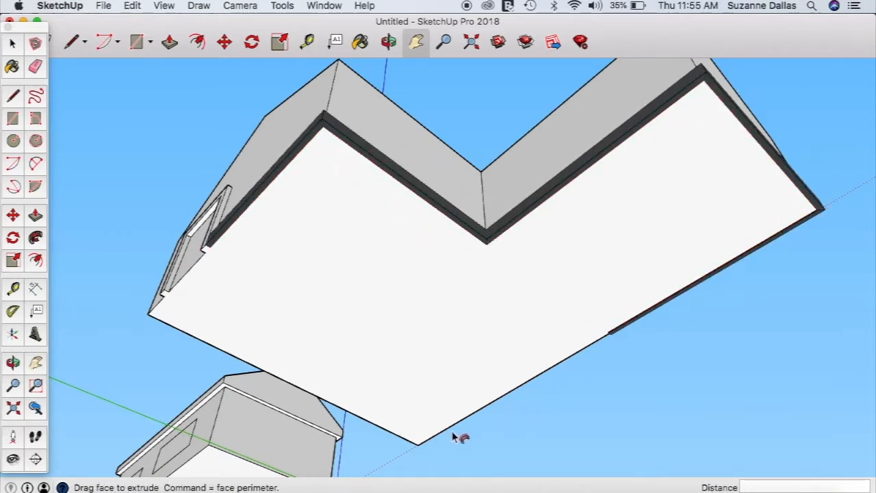
{"action": "mouse_move", "coordinate": [451, 437]}
{"action": "left_mouse_down"}
{"action": "mouse_move", "coordinate": [655, 335]}
{"action": "mouse_move", "coordinate": [593, 356]}
{"action": "mouse_move", "coordinate": [438, 447]}
{"action": "mouse_move", "coordinate": [371, 429]}
{"action": "mouse_move", "coordinate": [156, 307]}
{"action": "mouse_move", "coordinate": [149, 316]}
{"action": "mouse_move", "coordinate": [182, 340]}
{"action": "mouse_move", "coordinate": [151, 317]}
{"action": "mouse_move", "coordinate": [163, 329]}
{"action": "mouse_move", "coordinate": [154, 329]}
{"action": "mouse_move", "coordinate": [163, 302]}
{"action": "left_mouse_up"}
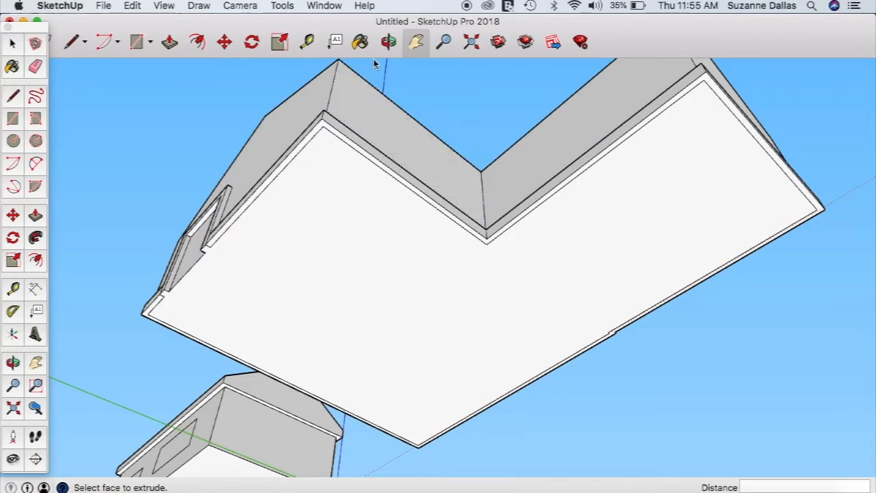
- Draw a horizontal line about 44' 5 7/16" long across the front gable wall between its two eave corners
{"action": "left_click", "coordinate": [388, 42]}
{"action": "left_click_drag", "start_coordinate": [440, 117], "coordinate": [605, 428]}
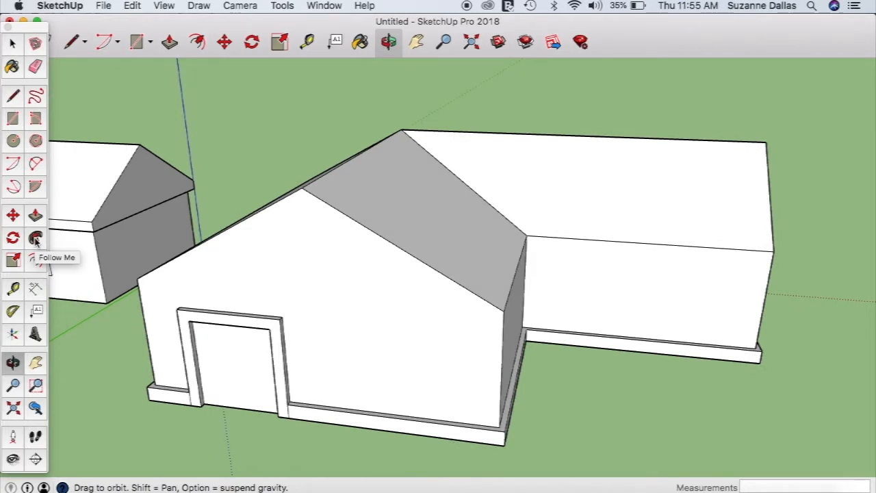
{"action": "left_click", "coordinate": [13, 97]}
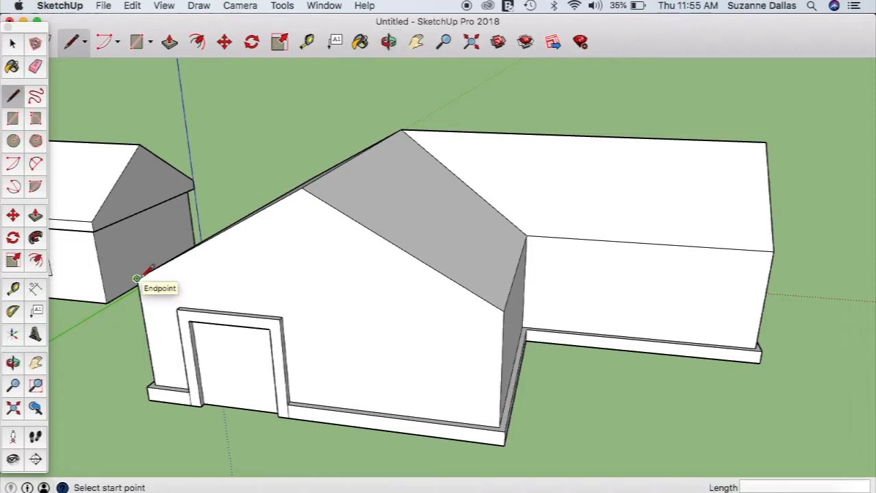
{"action": "left_click", "coordinate": [137, 279]}
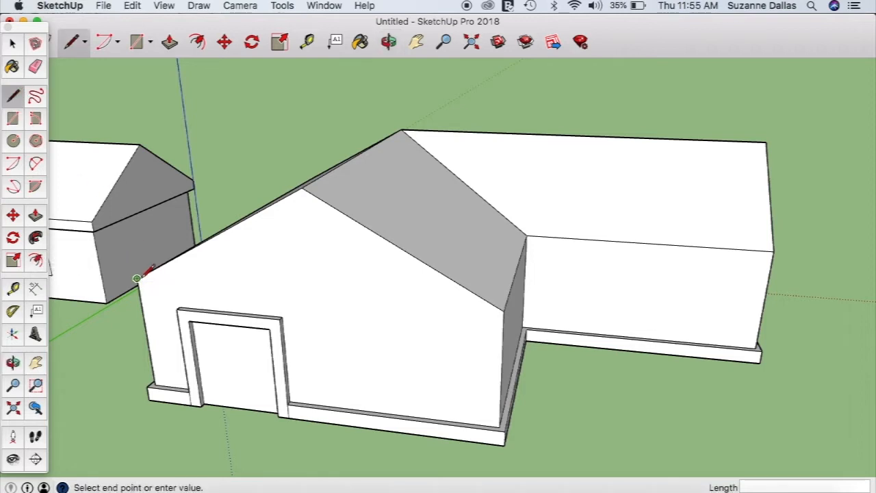
{"action": "left_click", "coordinate": [503, 310]}
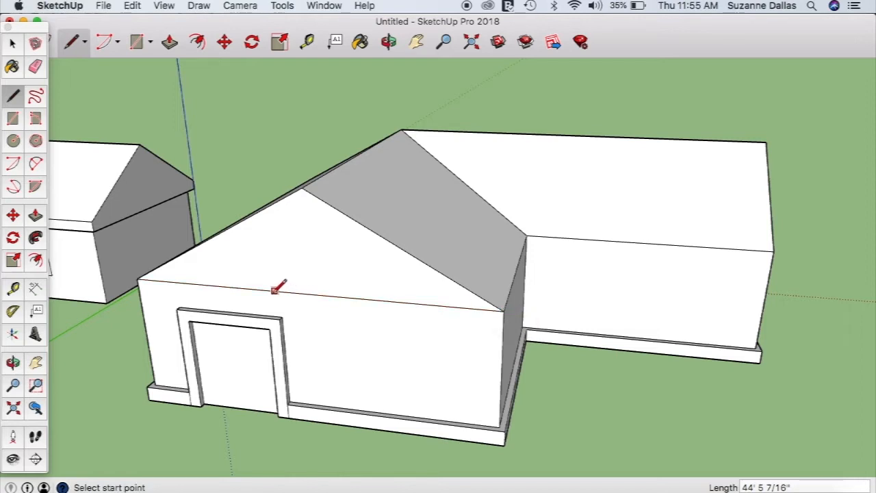
- Draw a two-point arc with a bulge of about 8' 3 7/8" on the gable's horizontal line to form a half-round window
{"action": "left_click", "coordinate": [35, 164]}
{"action": "left_click", "coordinate": [392, 302]}
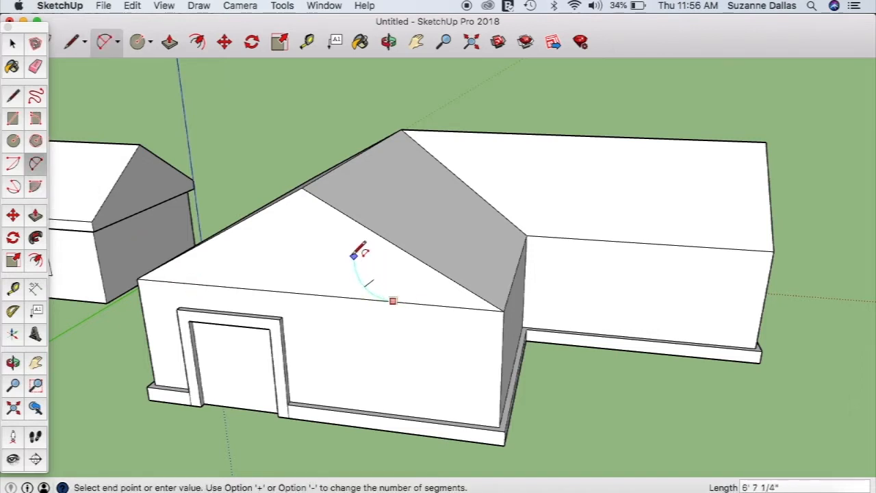
{"action": "left_click", "coordinate": [210, 285]}
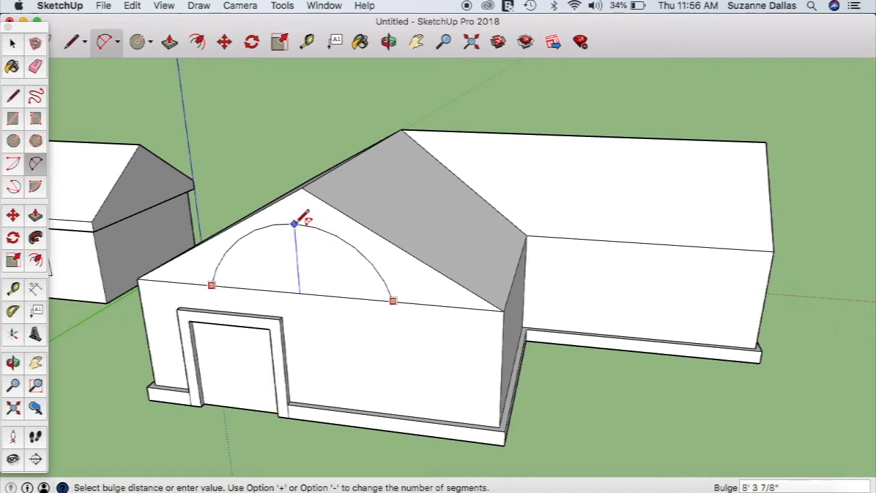
{"action": "left_click", "coordinate": [294, 222]}
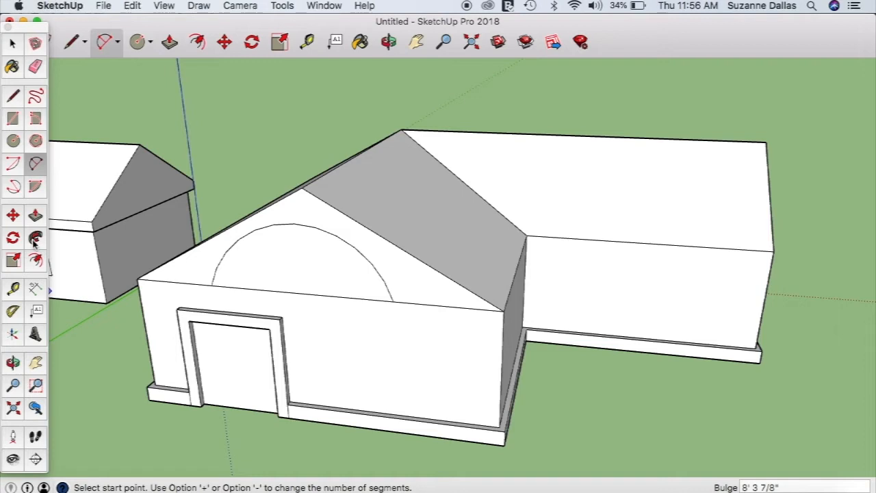
- Offset the half-round window outline slightly inward to form a narrow frame
{"action": "left_click", "coordinate": [36, 262]}
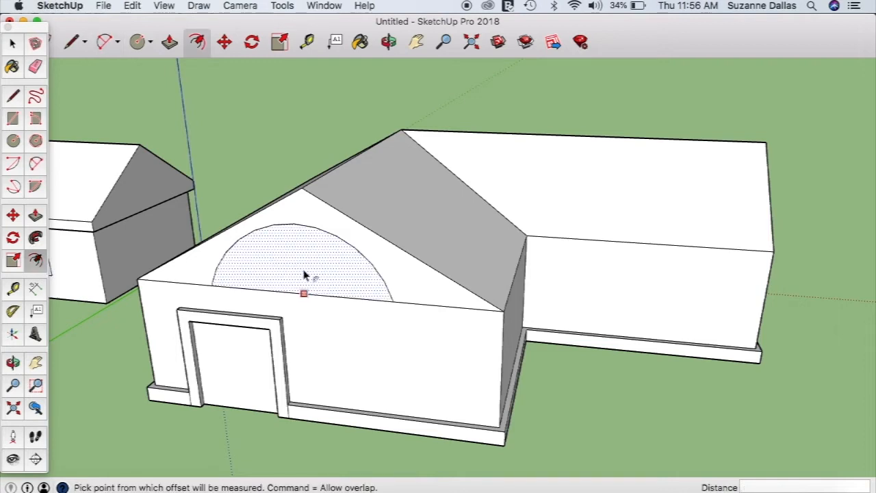
{"action": "left_click", "coordinate": [304, 293]}
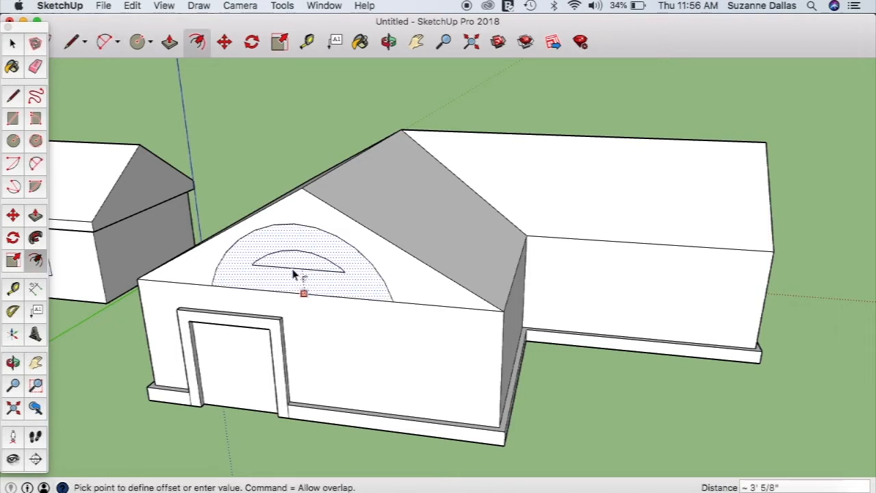
{"action": "left_click", "coordinate": [356, 299]}
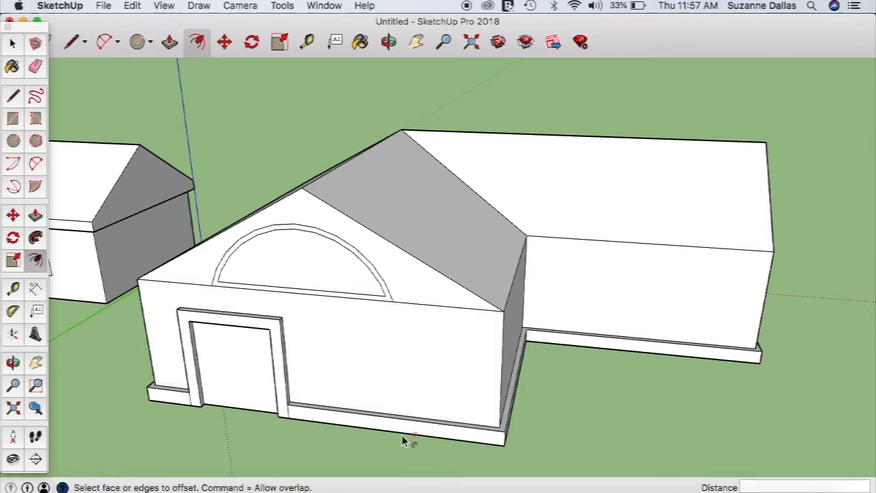
{"action": "left_click", "coordinate": [35, 215]}
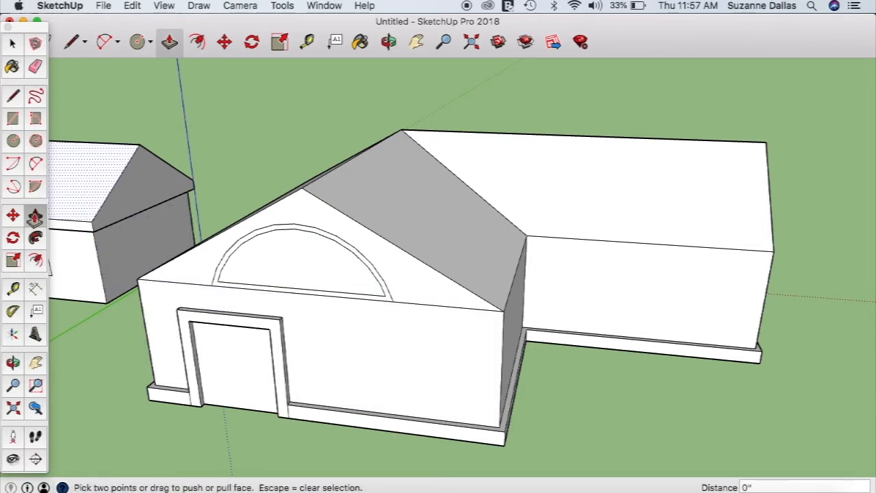
{"action": "left_click", "coordinate": [294, 271]}
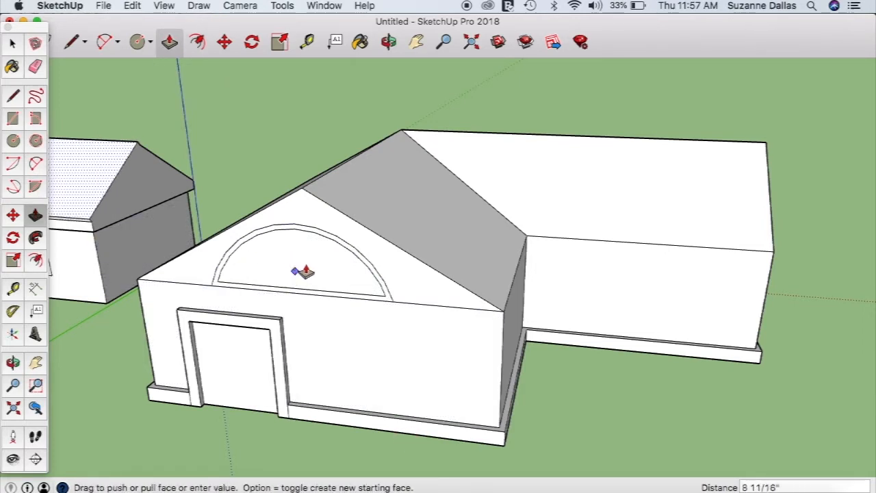
{"action": "key", "text": "super+z"}
- Select the inner face of the half-round window and Push/Pull it about 1' 1 7/16" into the gable wall
{"action": "key", "text": "space"}
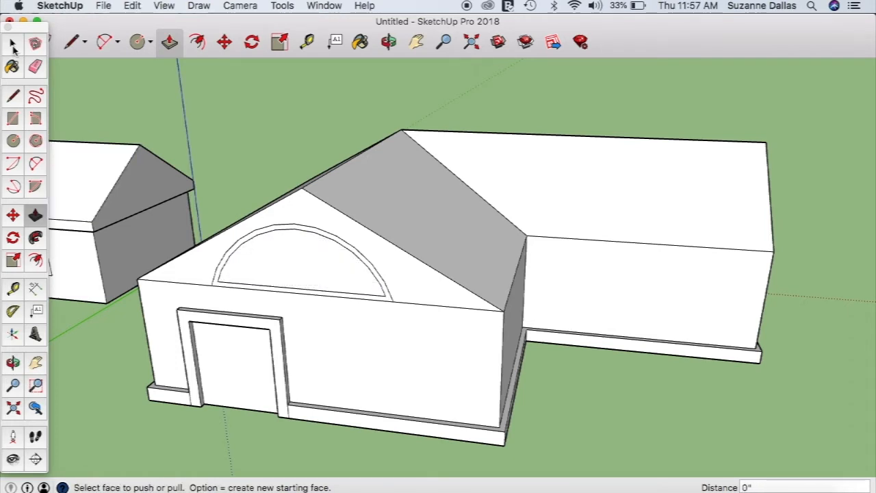
{"action": "left_click", "coordinate": [297, 270]}
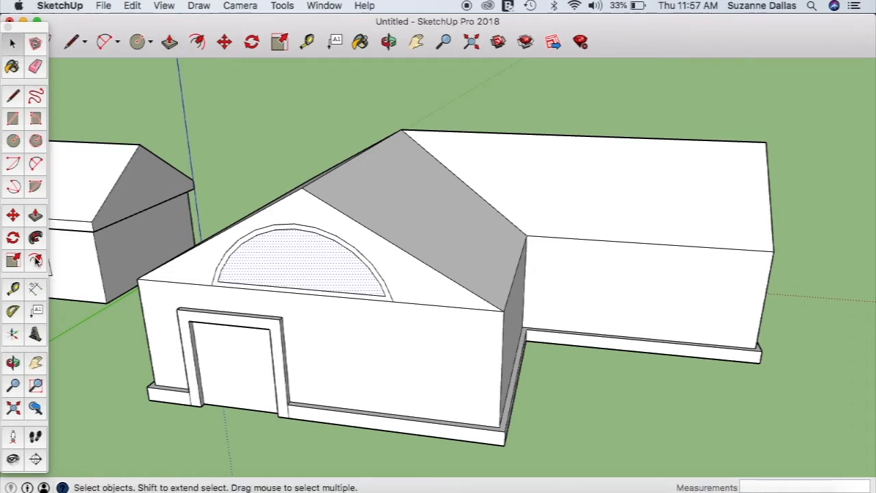
{"action": "left_click", "coordinate": [36, 216]}
{"action": "left_click", "coordinate": [289, 258]}
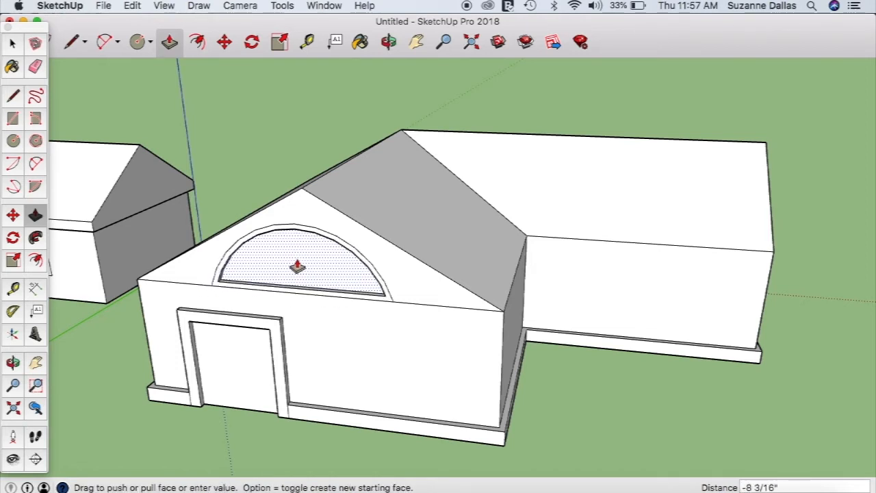
{"action": "left_click", "coordinate": [295, 264]}
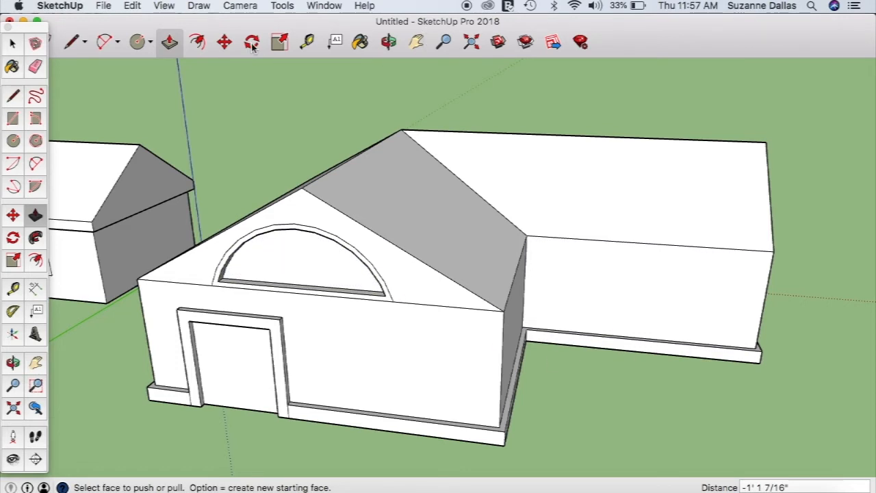
{"action": "left_click", "coordinate": [388, 43]}
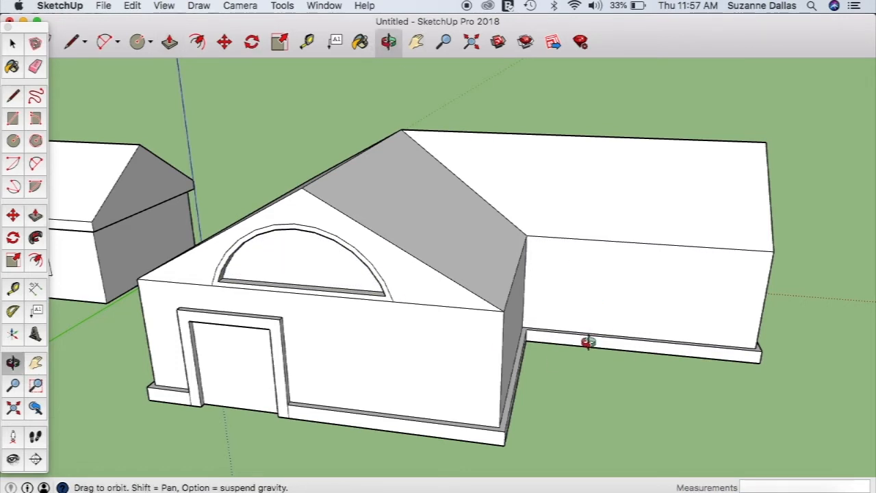
{"action": "left_click_drag", "start_coordinate": [597, 380], "coordinate": [548, 398]}
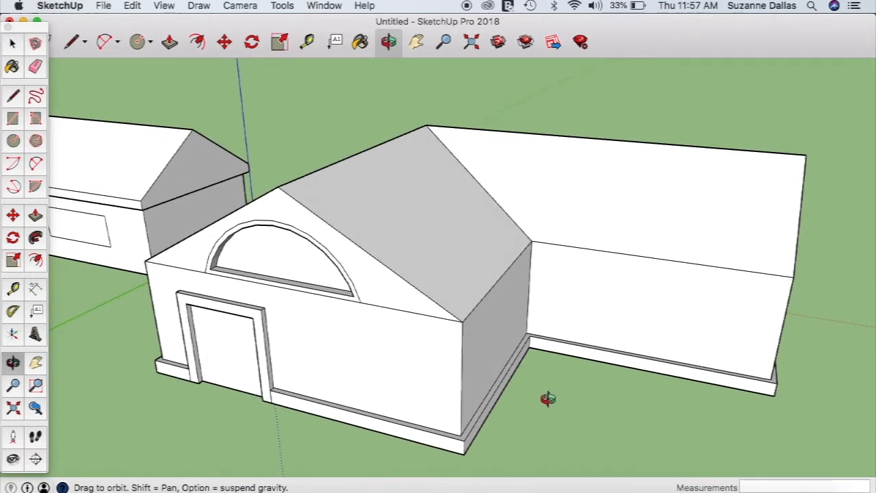
{"action": "left_click", "coordinate": [15, 117]}
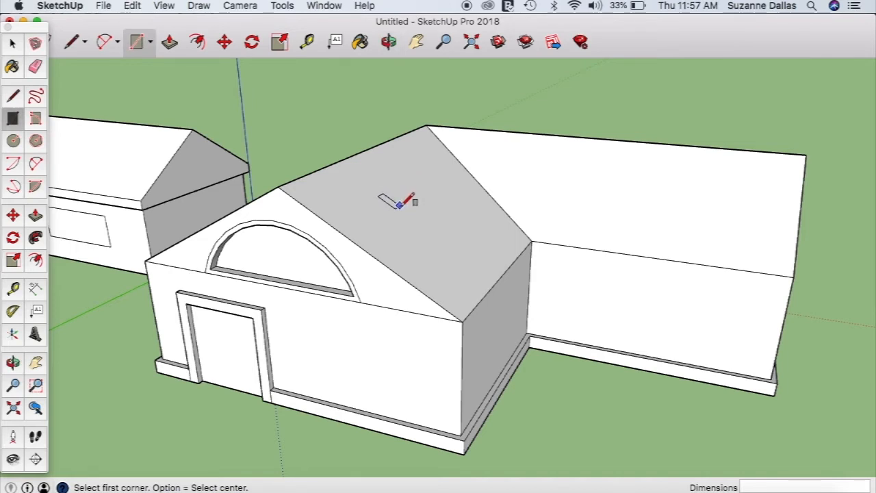
{"action": "left_click", "coordinate": [399, 205]}
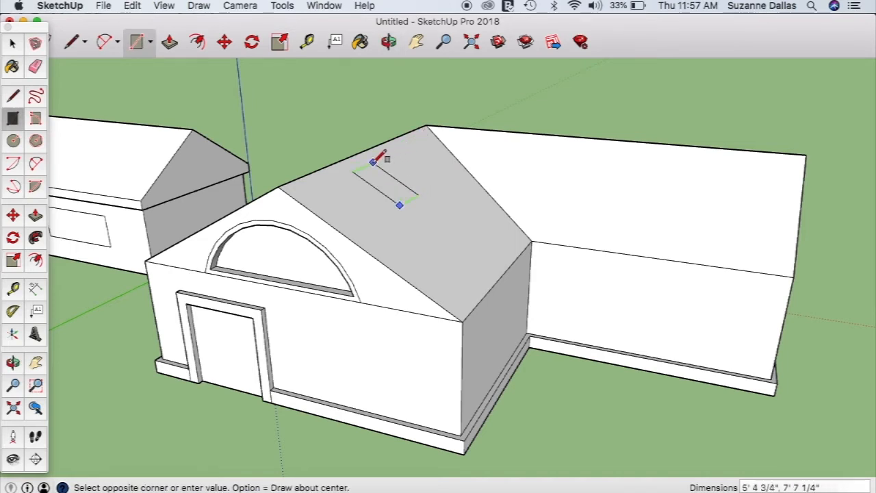
{"action": "left_click", "coordinate": [419, 168]}
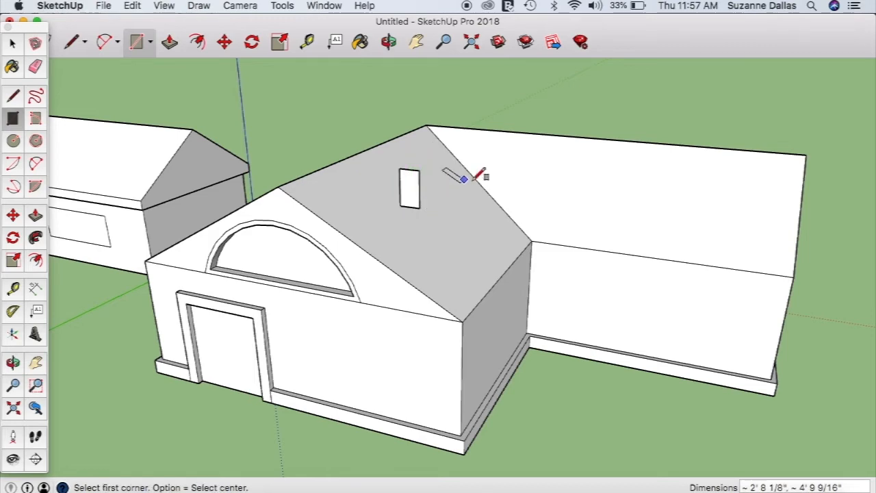
{"action": "left_click", "coordinate": [388, 41]}
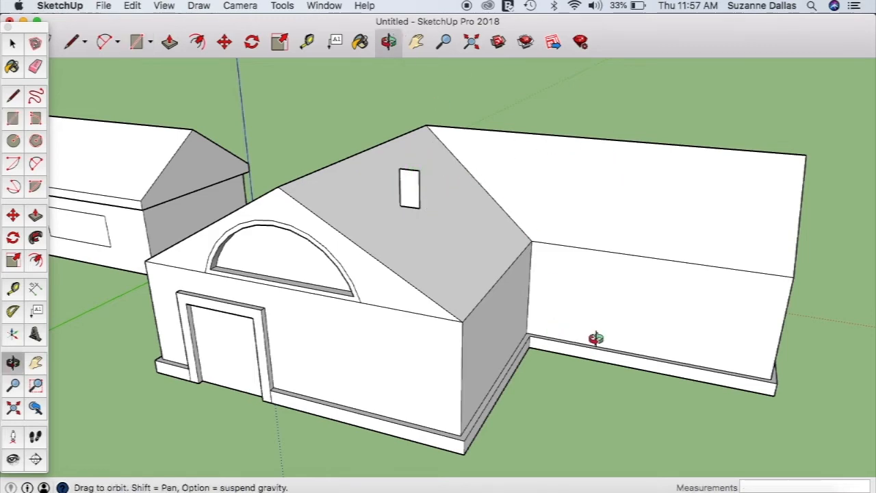
{"action": "left_click_drag", "start_coordinate": [583, 363], "coordinate": [607, 347]}
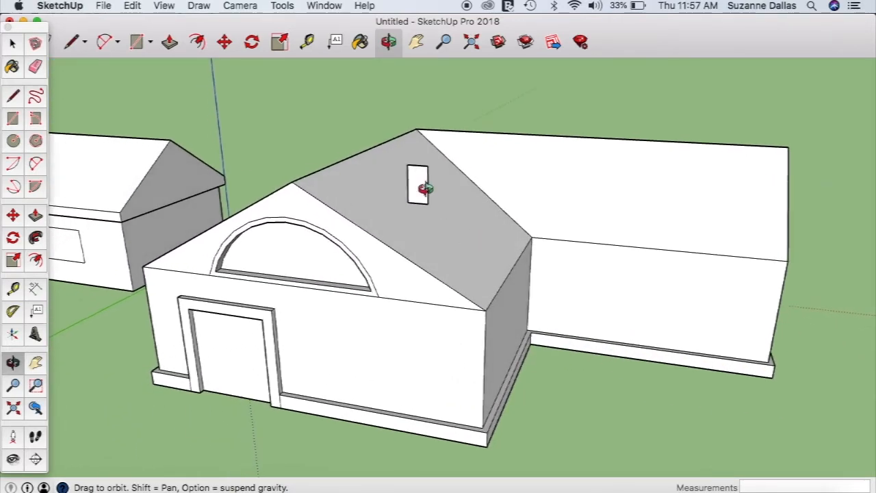
{"action": "key", "text": "super+z"}
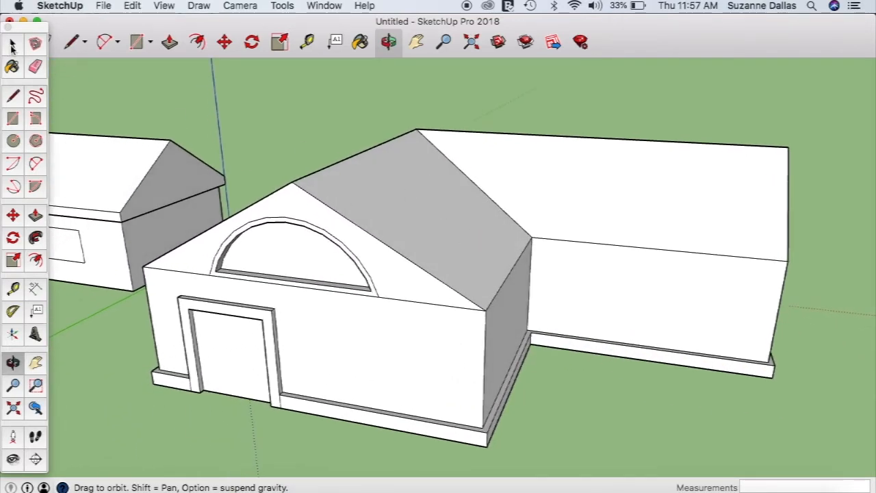
- Draw a closed four-sided chimney profile rising from the front wing's roof slope, with a top edge about 4' 2 1/2" and short side about 4' 9 1/4"
{"action": "left_click", "coordinate": [15, 98]}
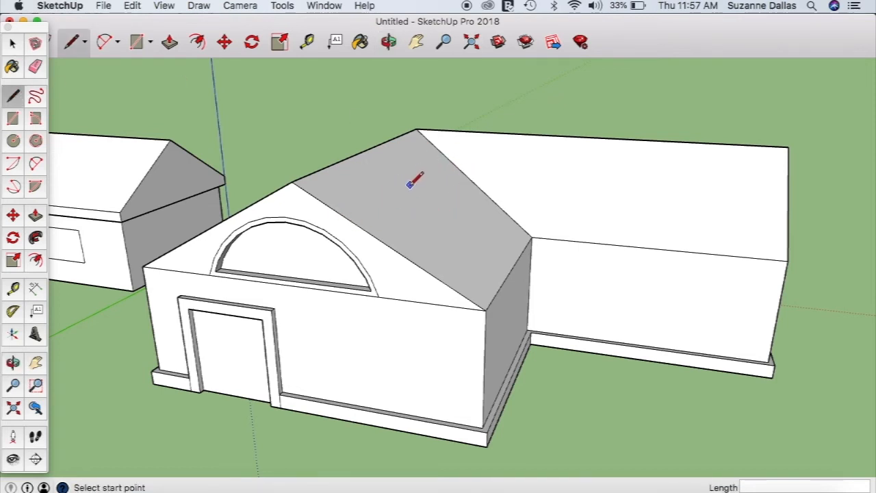
{"action": "left_click", "coordinate": [438, 213]}
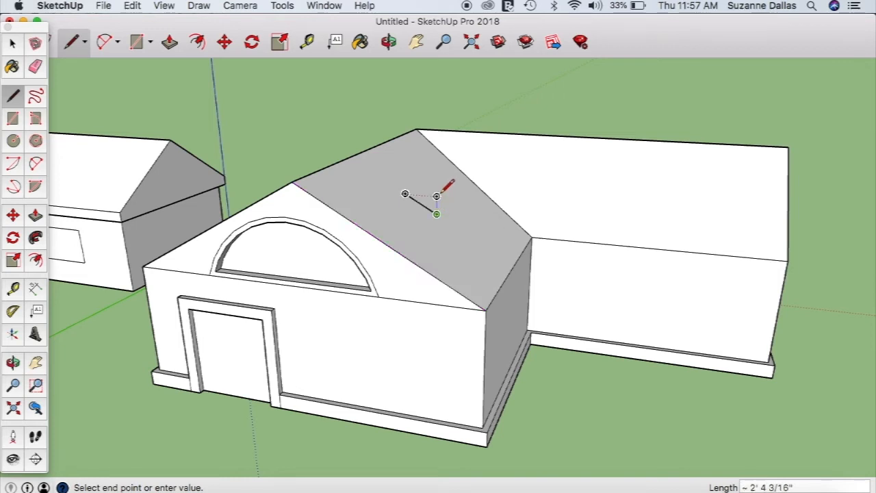
{"action": "left_click", "coordinate": [436, 158]}
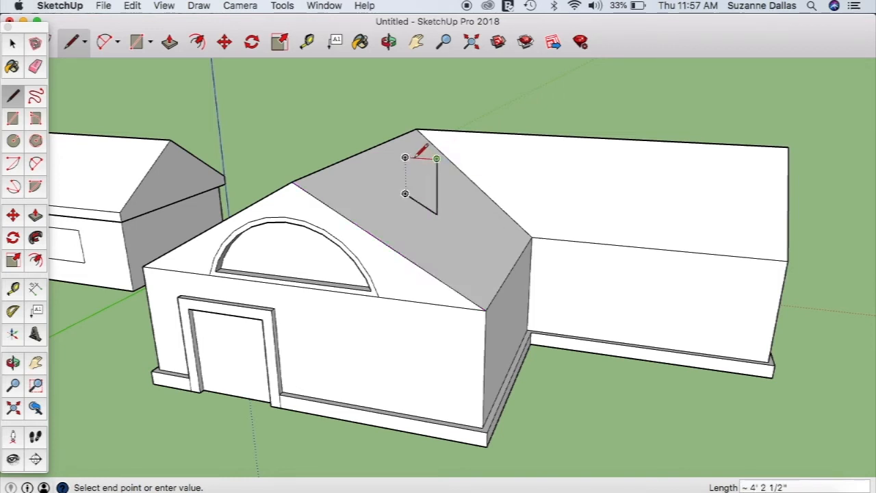
{"action": "left_click", "coordinate": [406, 158]}
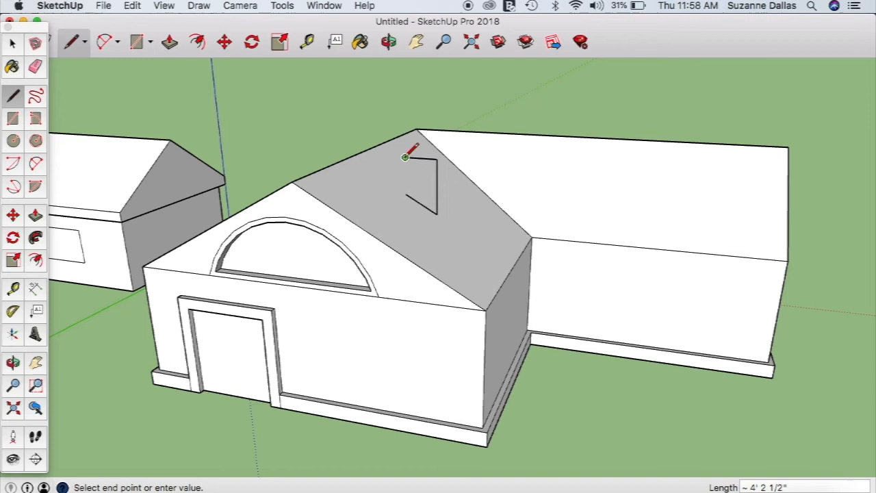
{"action": "left_click", "coordinate": [405, 193]}
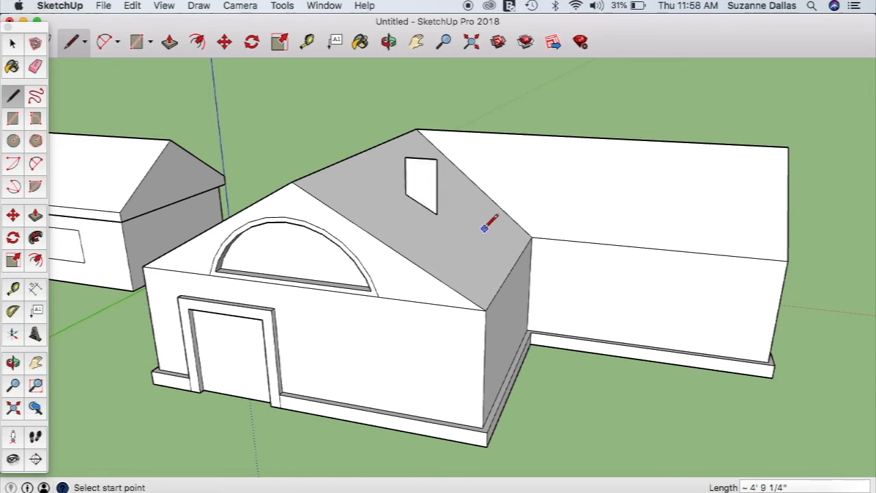
- Push/Pull the chimney profile about 4' 3 9/16" toward the front gable to form a solid chimney on the roof
{"action": "left_click", "coordinate": [36, 216]}
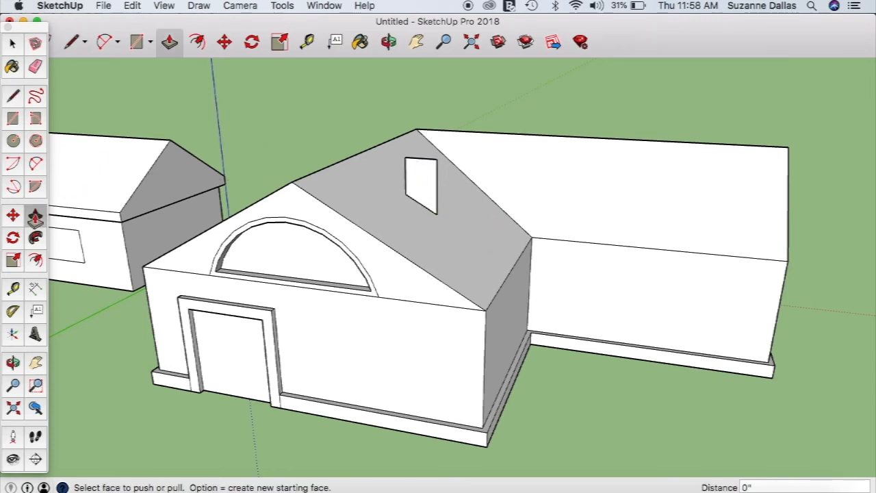
{"action": "left_click", "coordinate": [419, 185]}
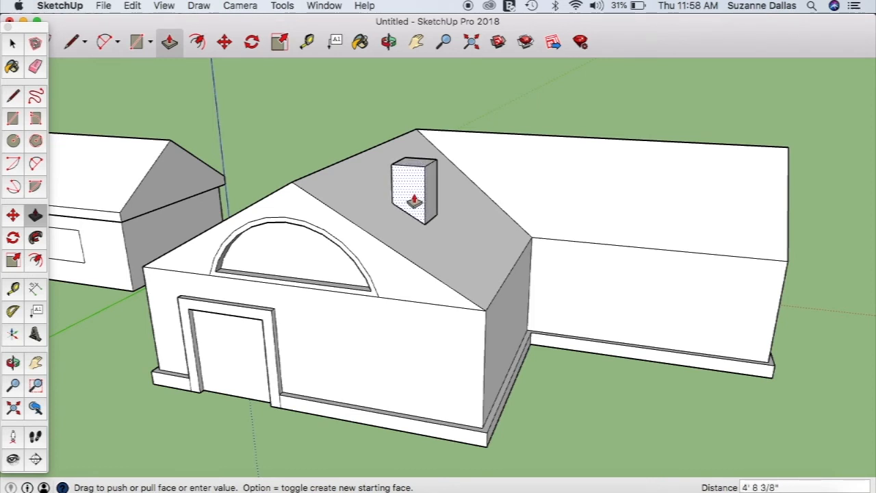
{"action": "left_click", "coordinate": [415, 199]}
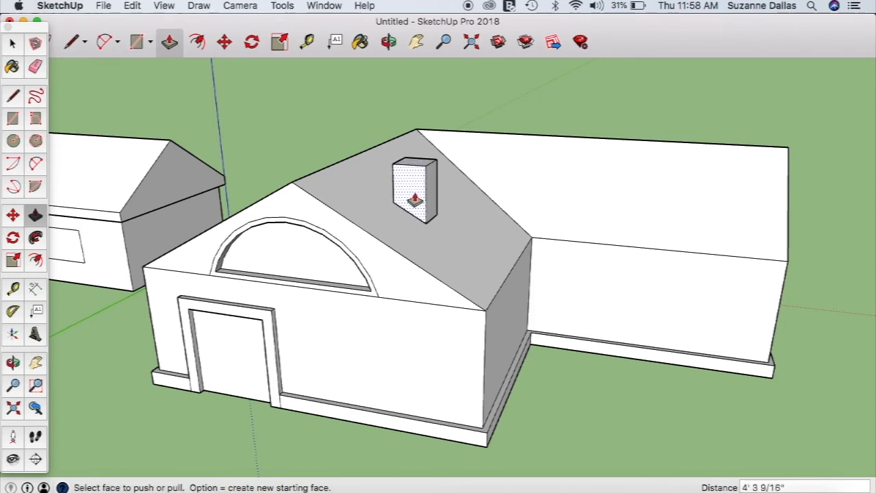
{"action": "left_click", "coordinate": [388, 43]}
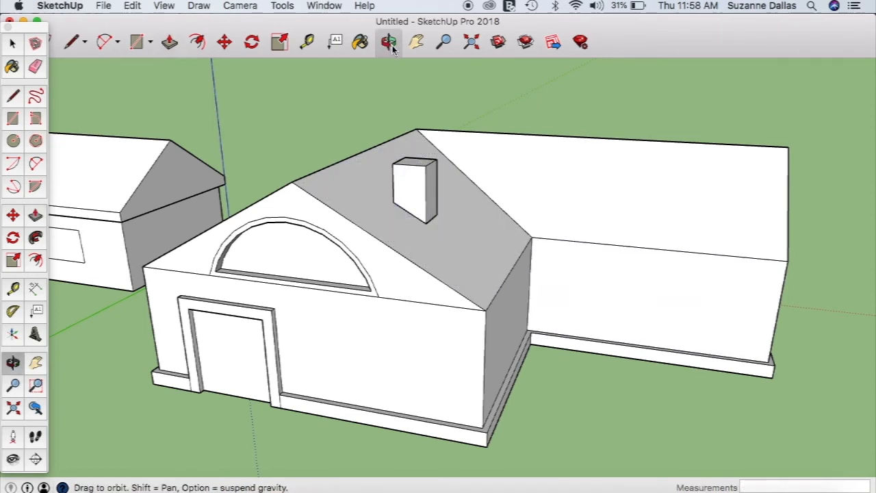
{"action": "left_click_drag", "start_coordinate": [581, 409], "coordinate": [505, 420]}
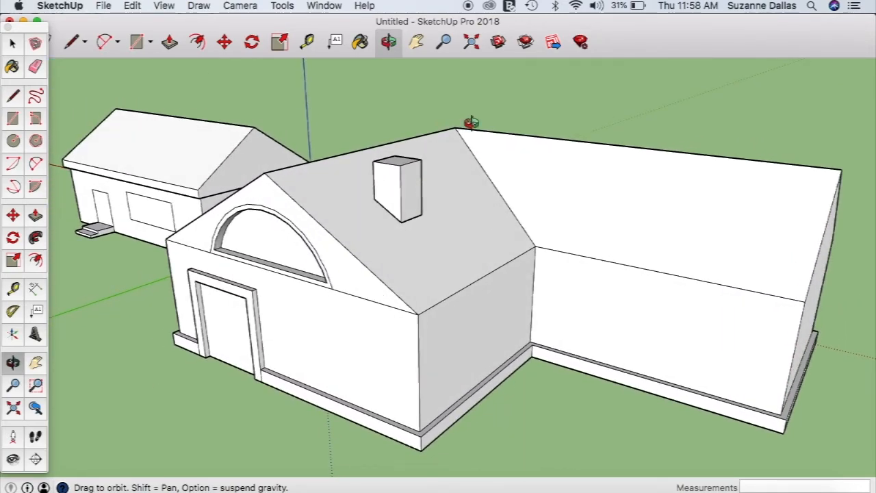